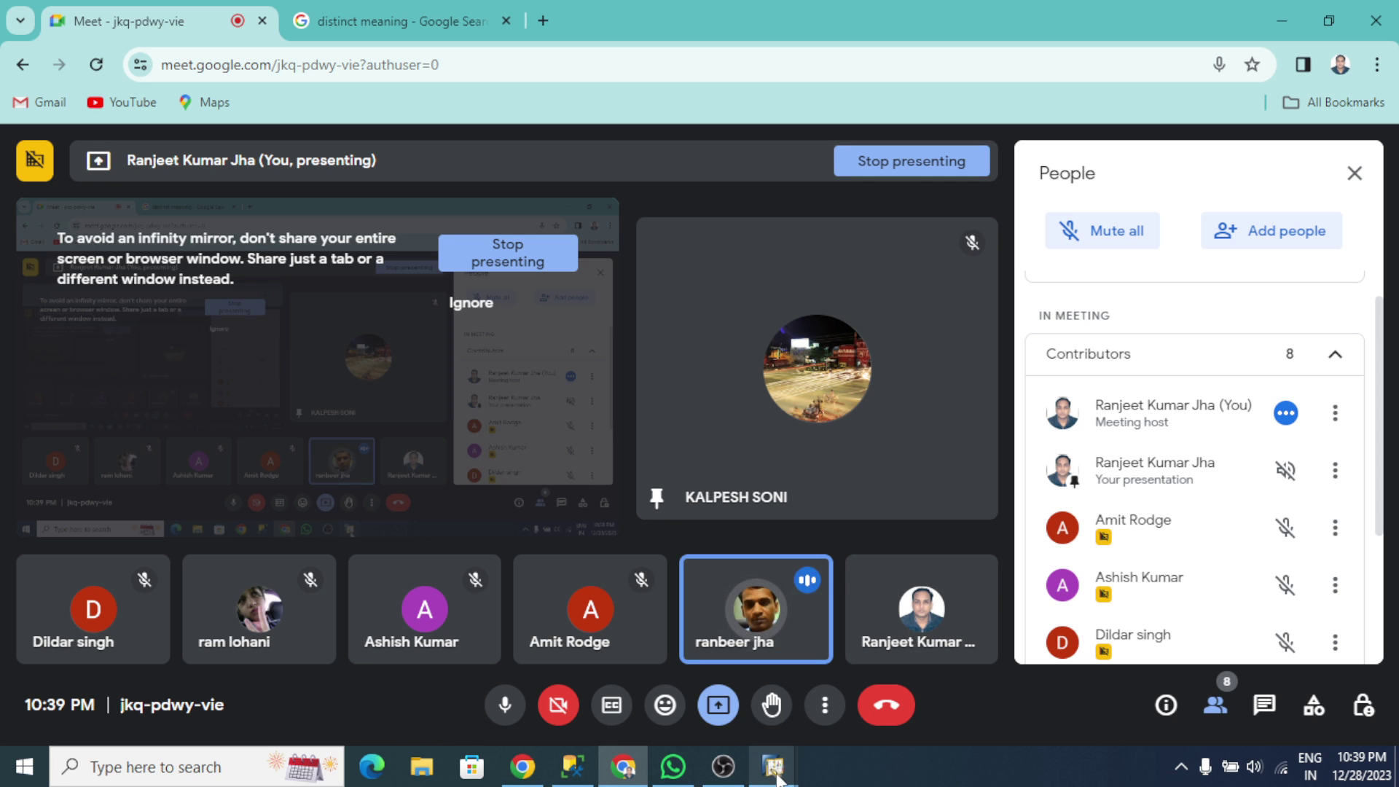
# Switch to the ABCD Test company in SAP Business One, minimise the purchase order and restore the Query Preview window
pyautogui.moveTo(769, 765)
pyautogui.click(706, 707)
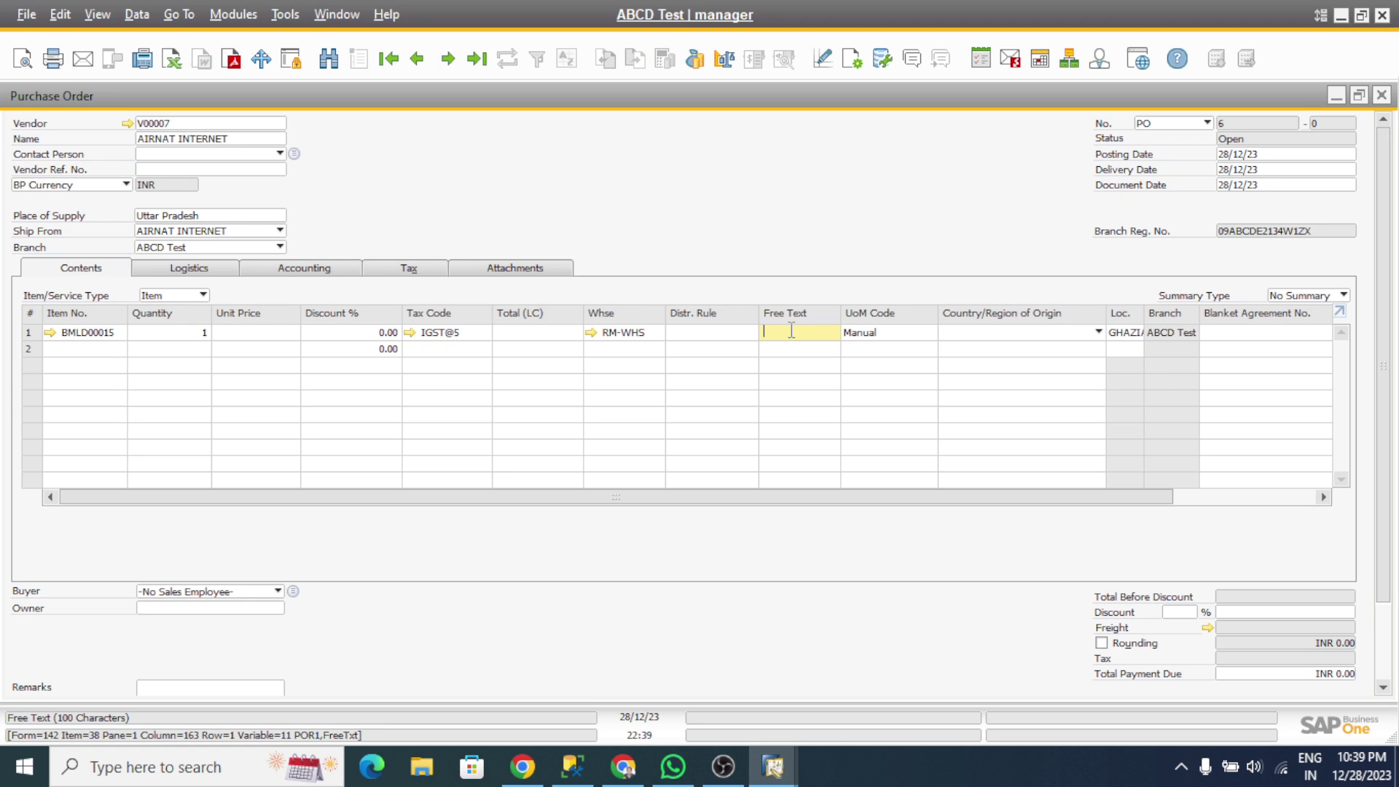
pyautogui.click(1336, 96)
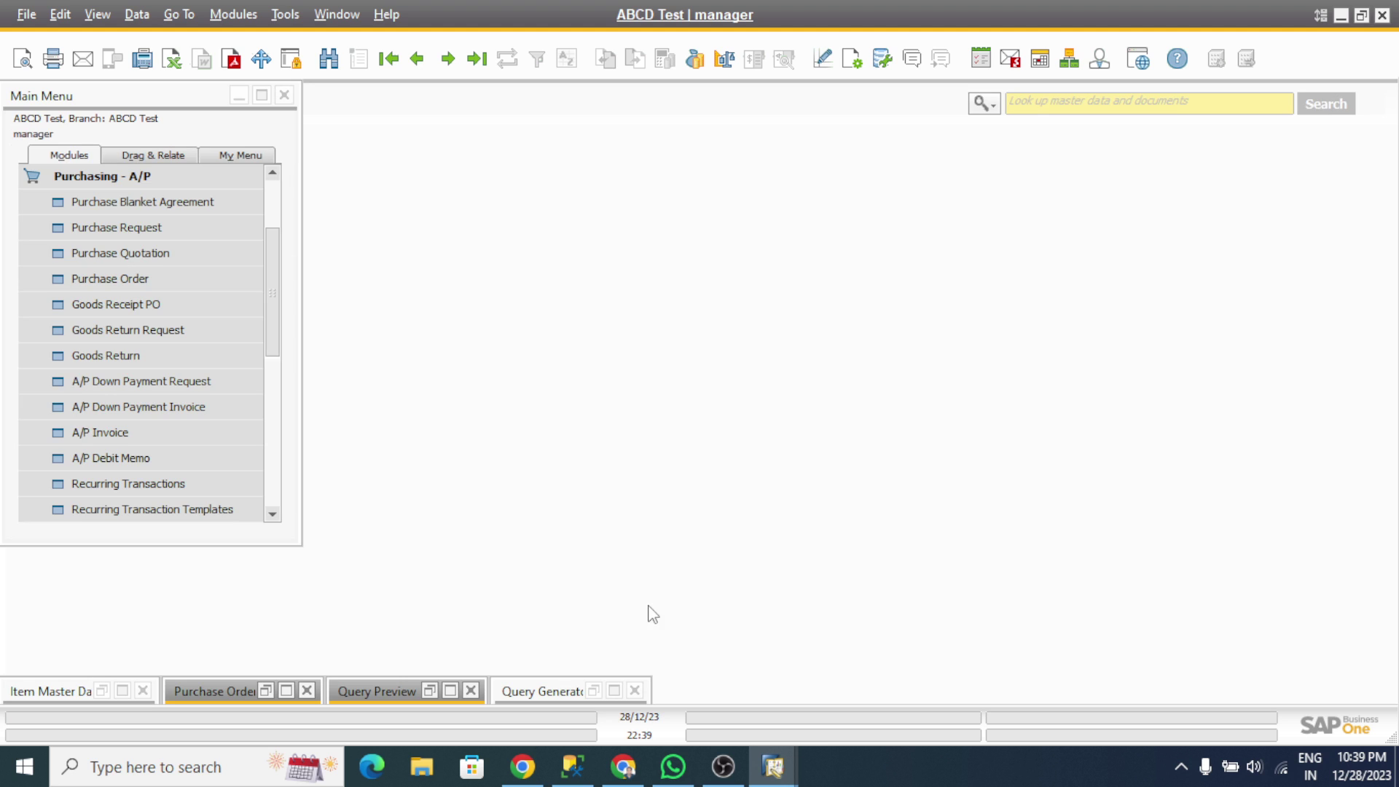
pyautogui.click(451, 691)
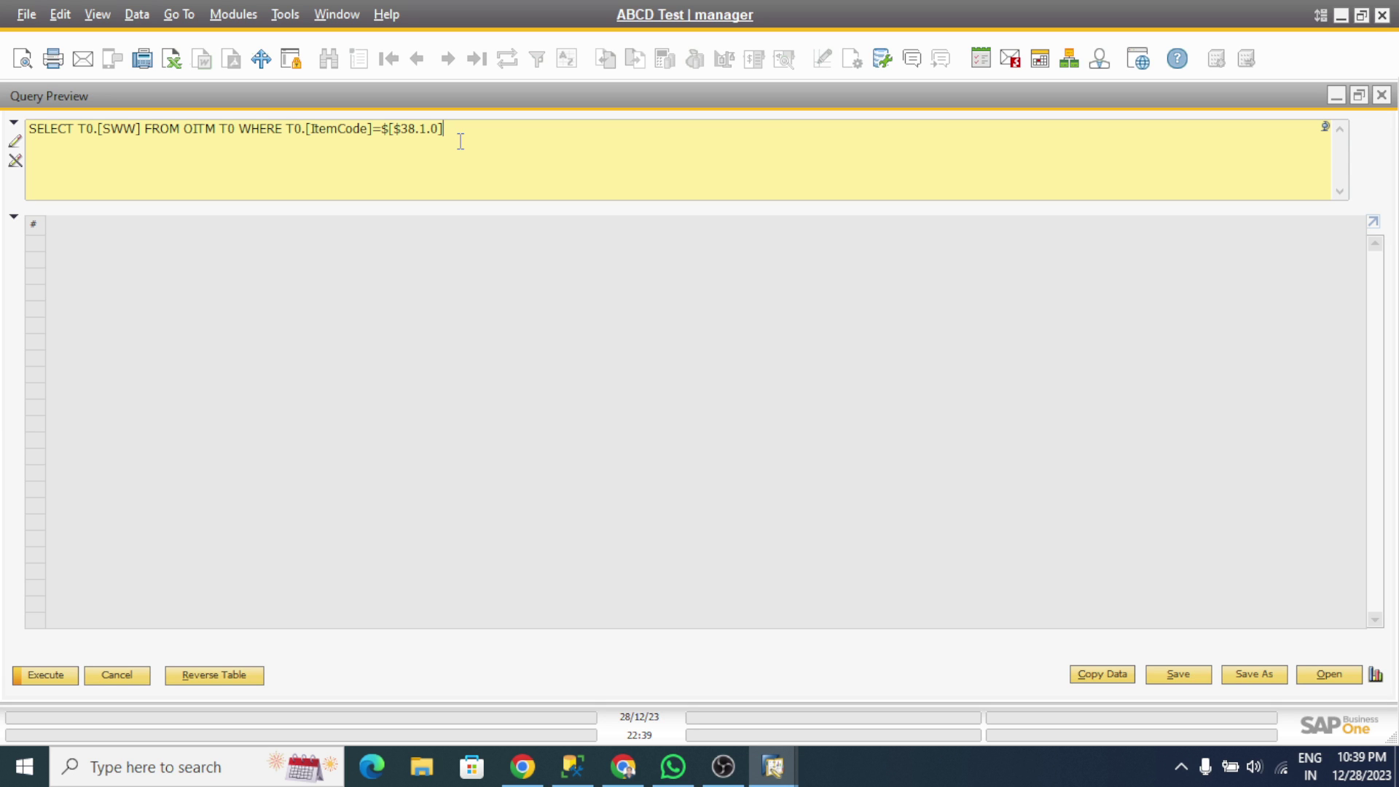
# Minimise the open windows, launch AnyDesk from the desktop and accept the incoming remote session request
pyautogui.click(1341, 17)
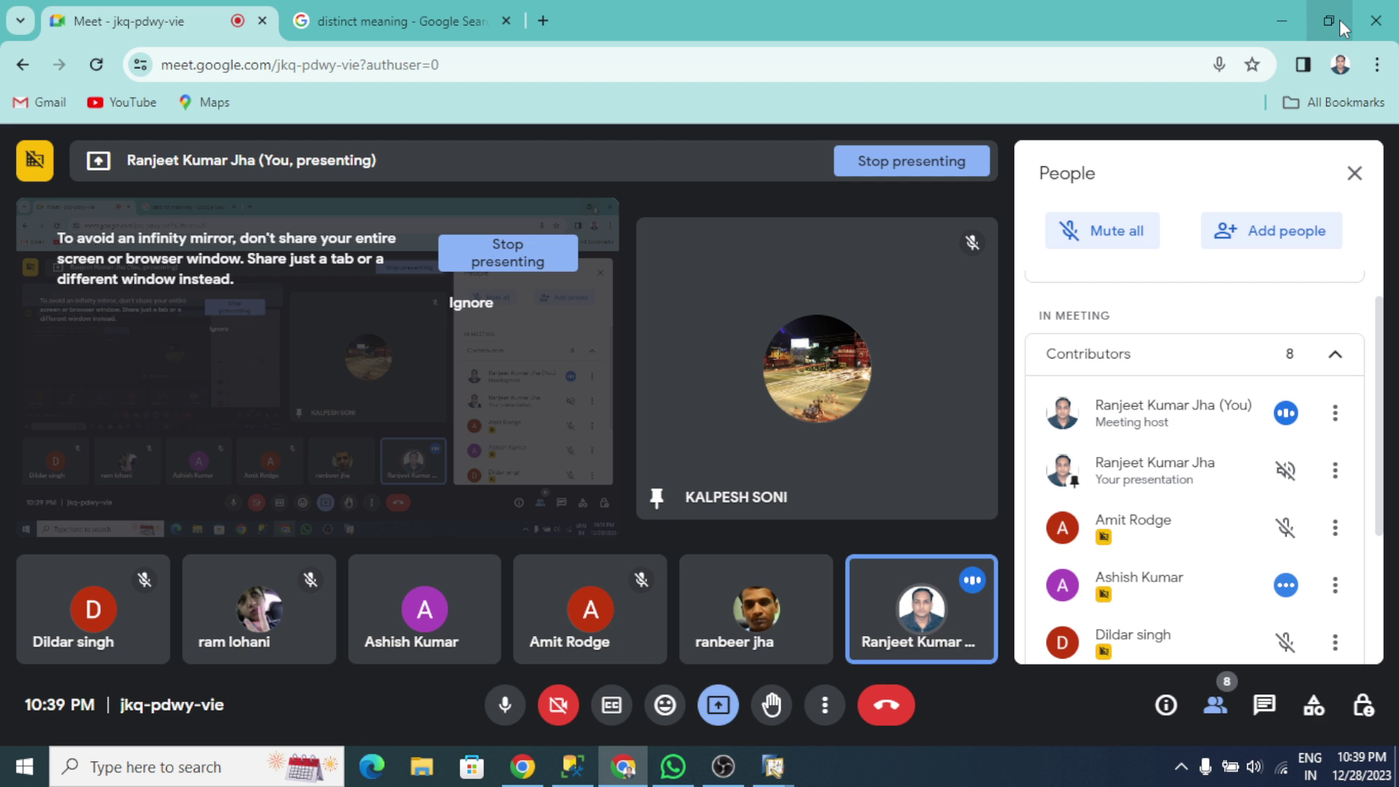
pyautogui.click(1283, 10)
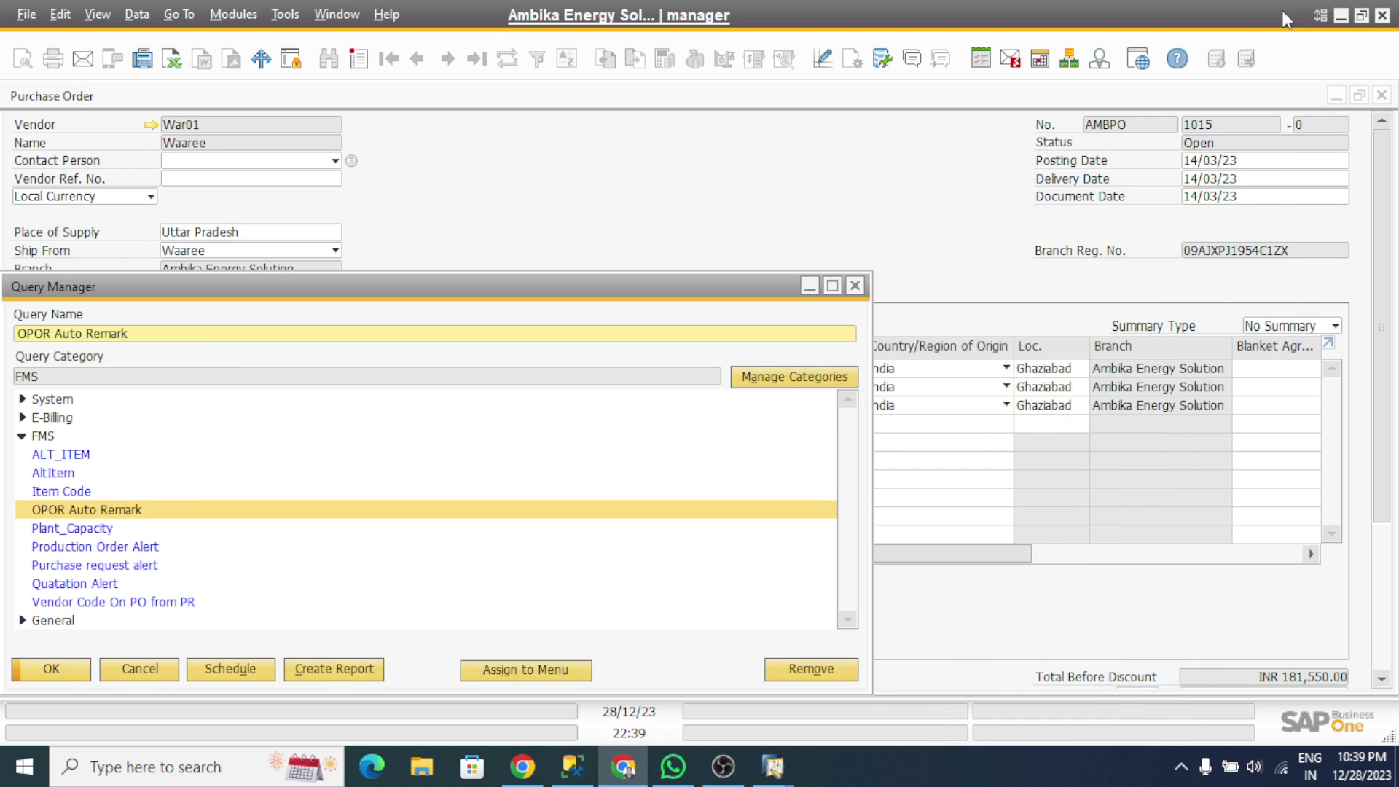
pyautogui.click(1341, 15)
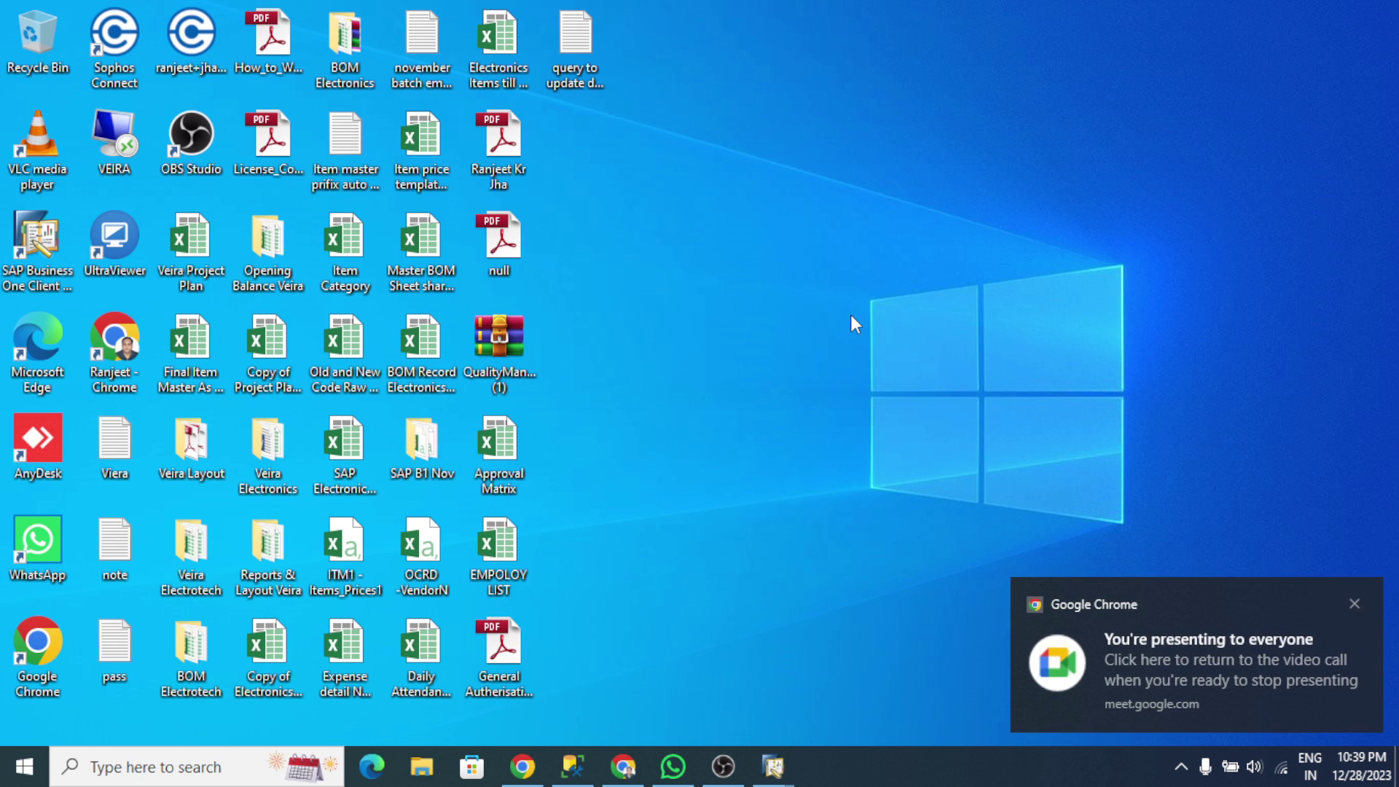
pyautogui.doubleClick(50, 440)
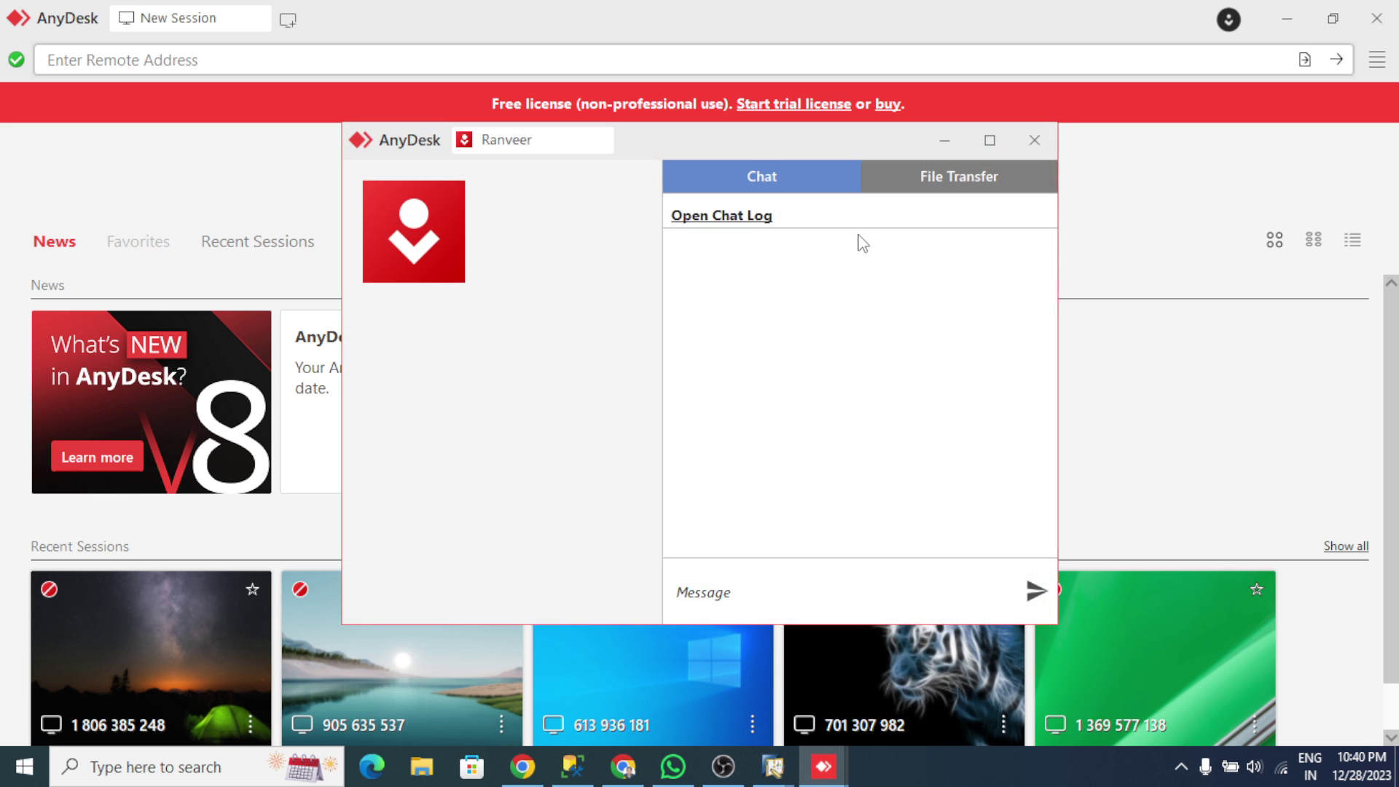
pyautogui.click(457, 583)
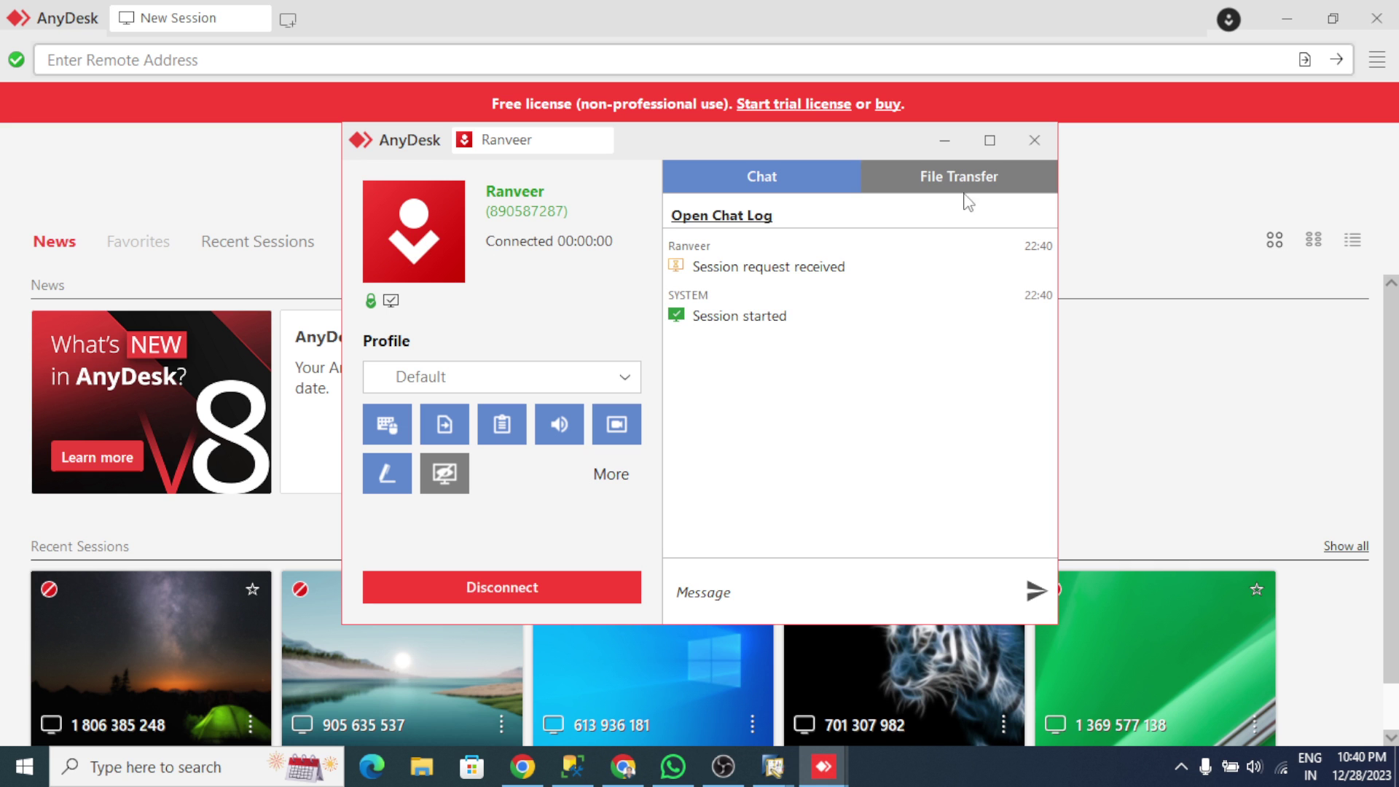
pyautogui.click(946, 143)
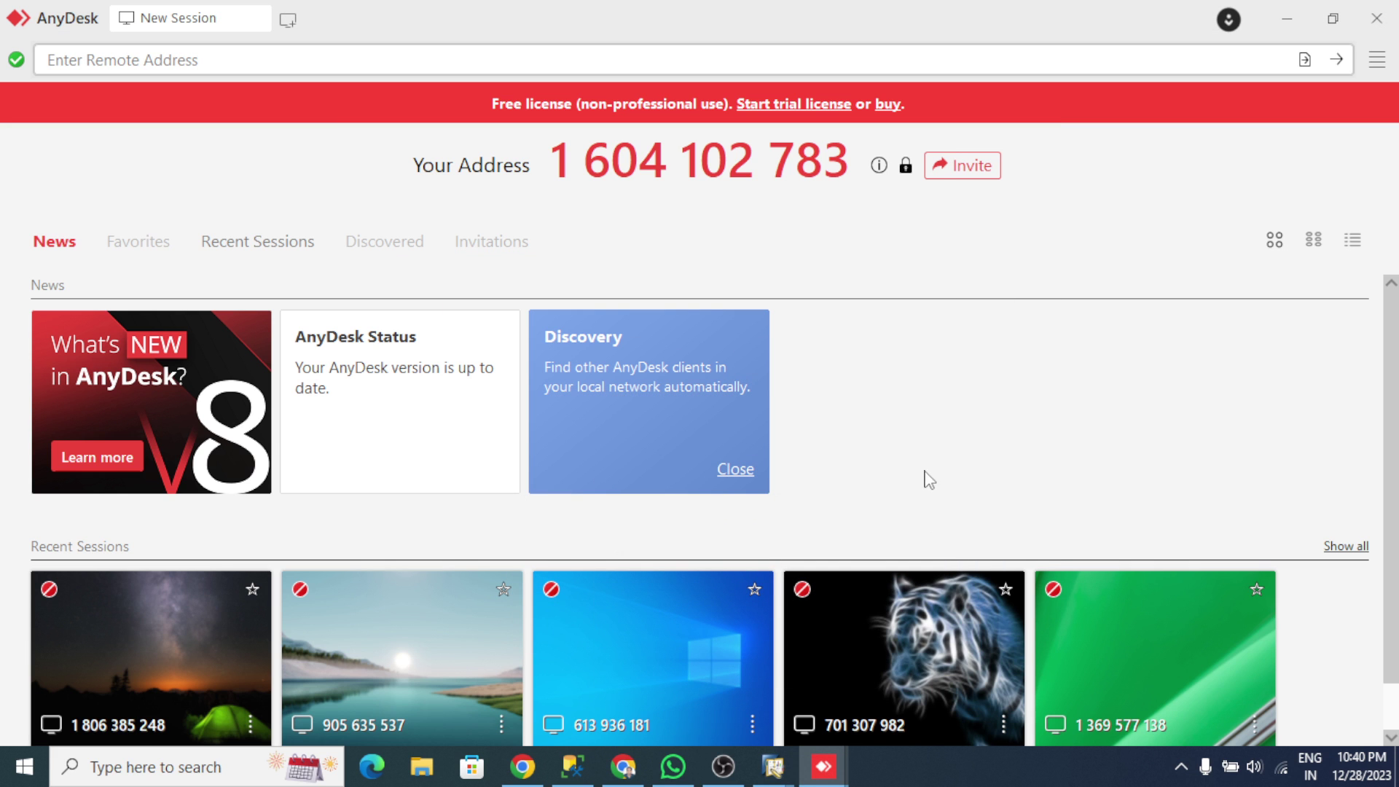
# Return to the Query Preview in the ABCD Test company and place the cursor at the end of the query
pyautogui.moveTo(774, 769)
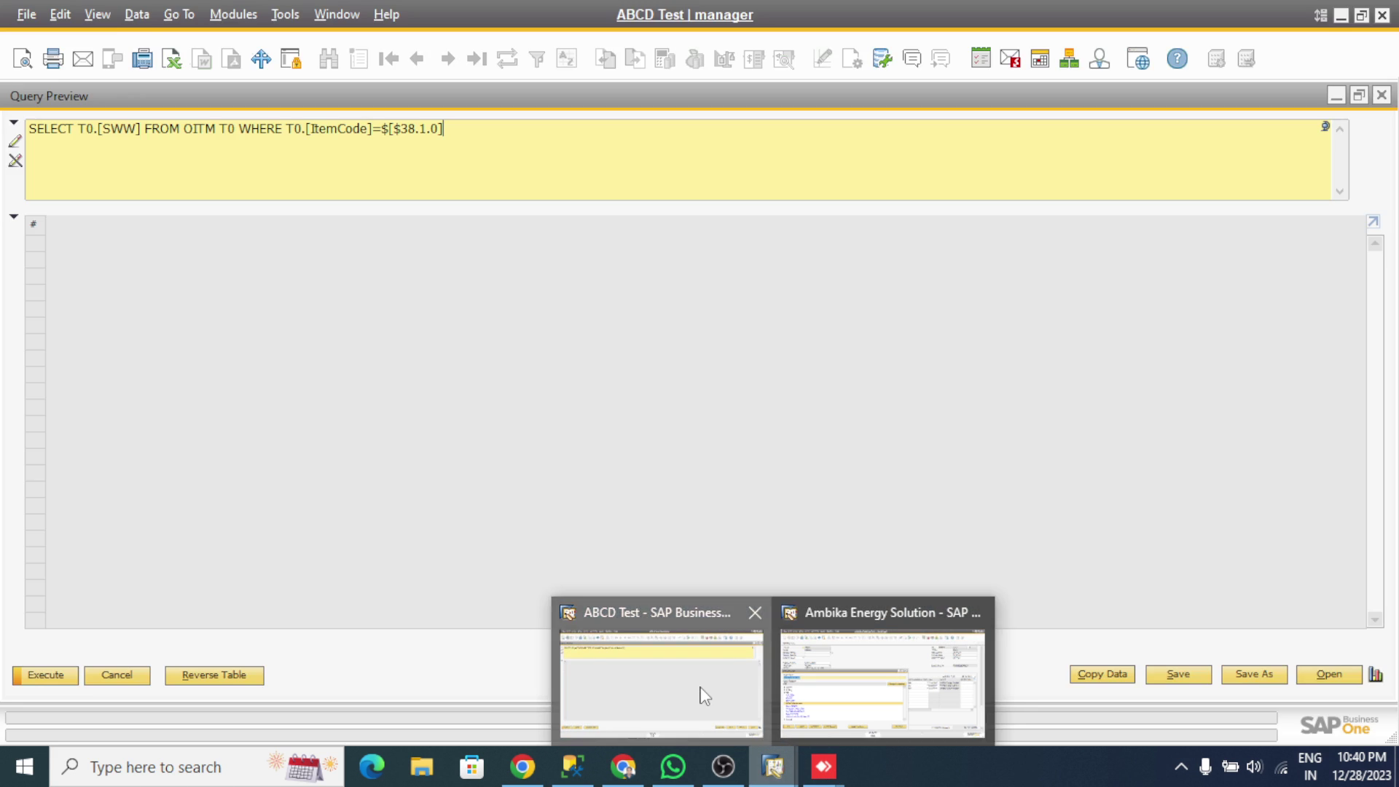
pyautogui.click(704, 697)
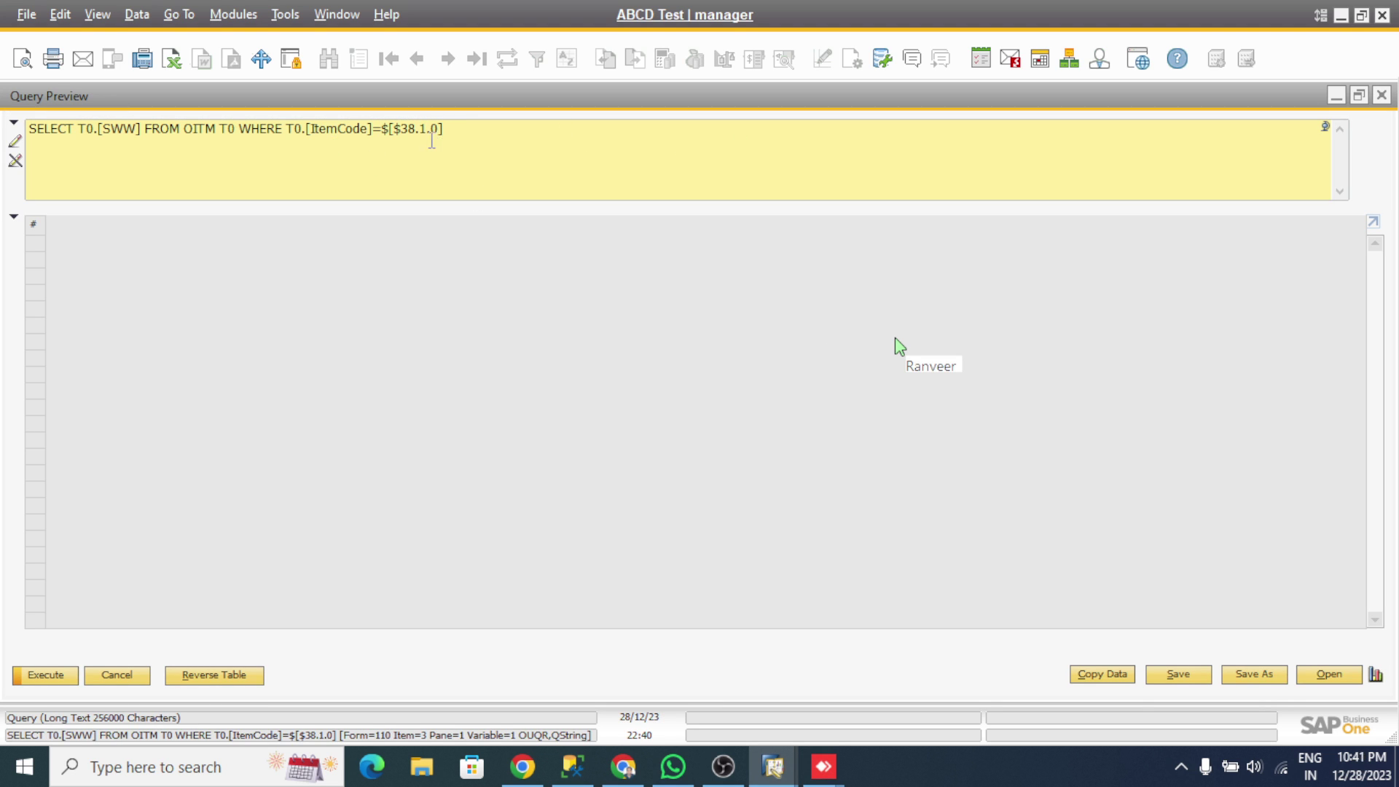
pyautogui.click(465, 134)
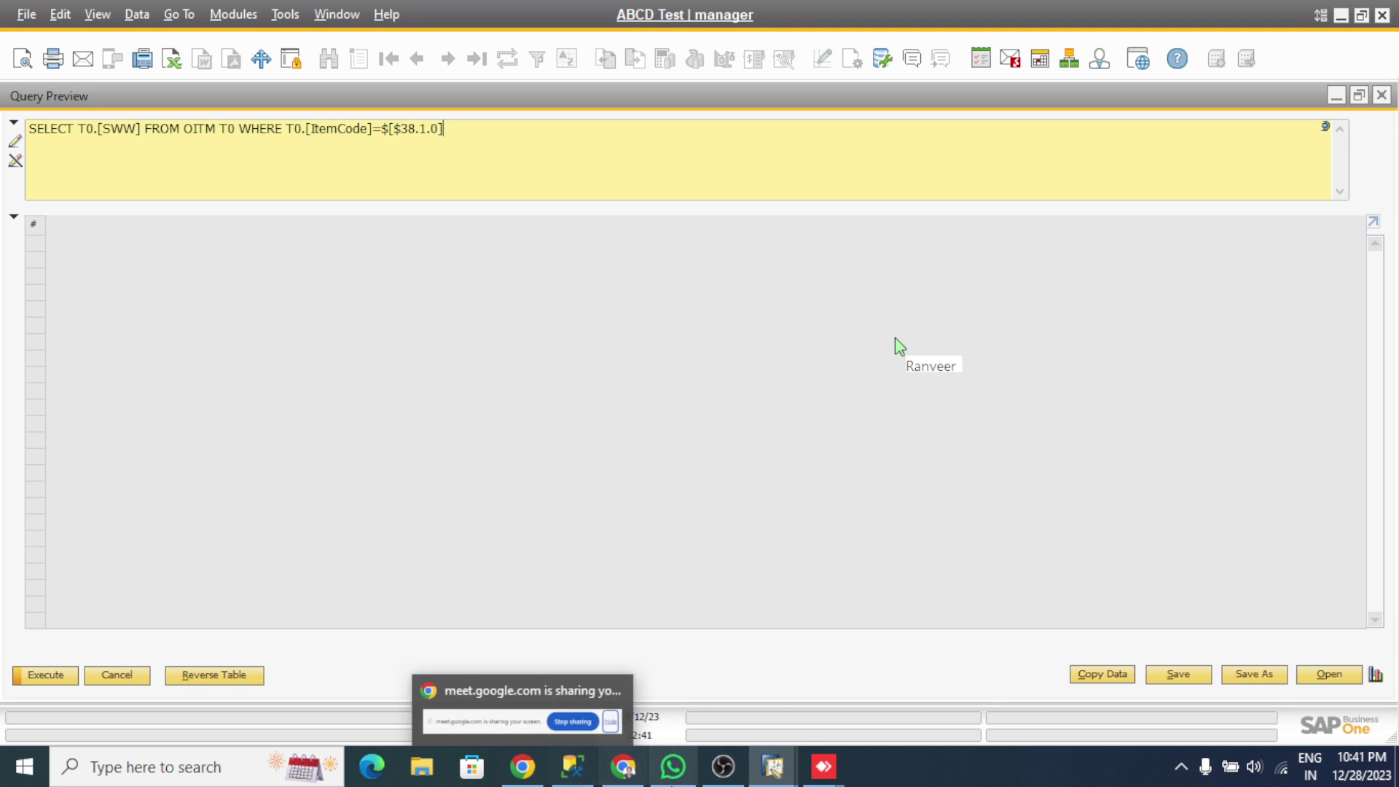
# Switch to the AnyDesk session window, toggle the session's sound permission and minimise the window
pyautogui.moveTo(824, 770)
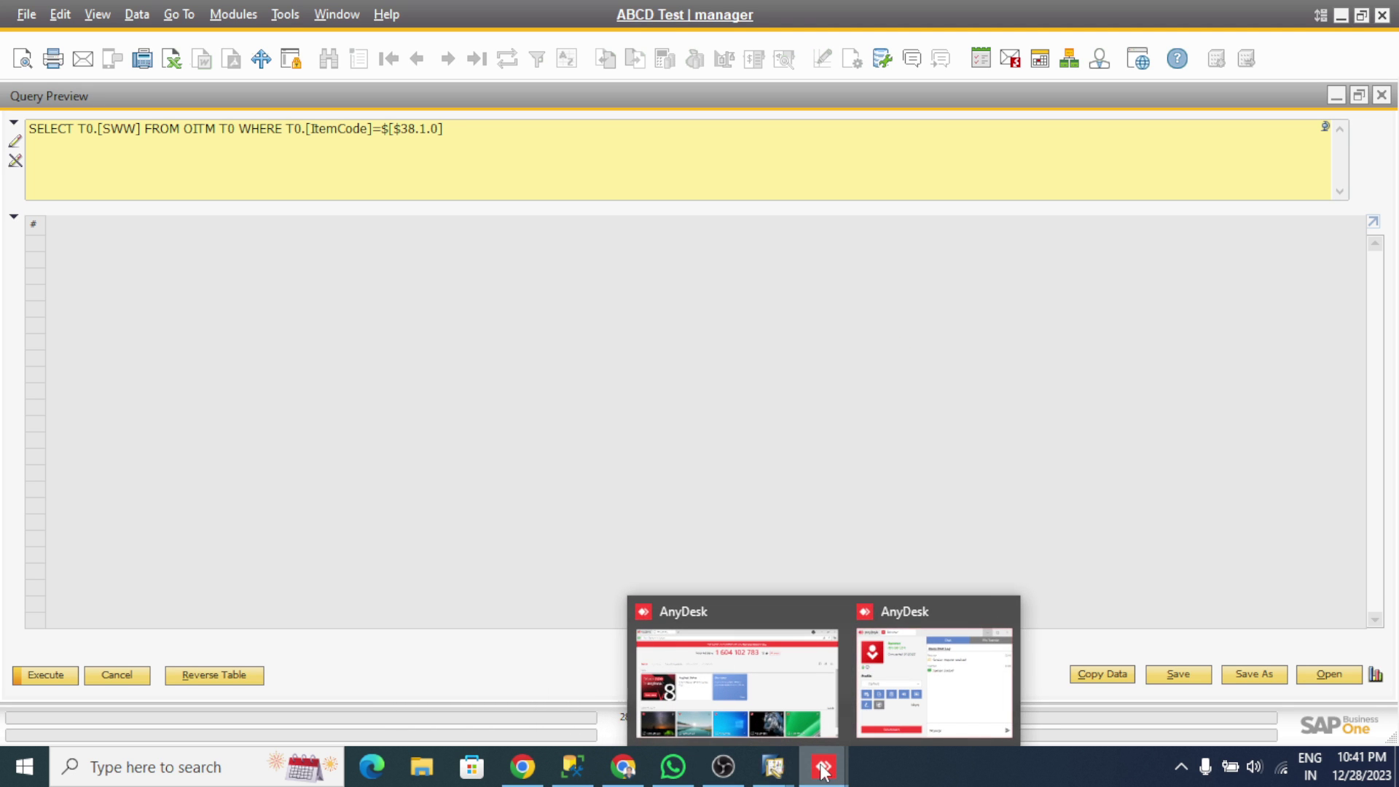
pyautogui.click(964, 694)
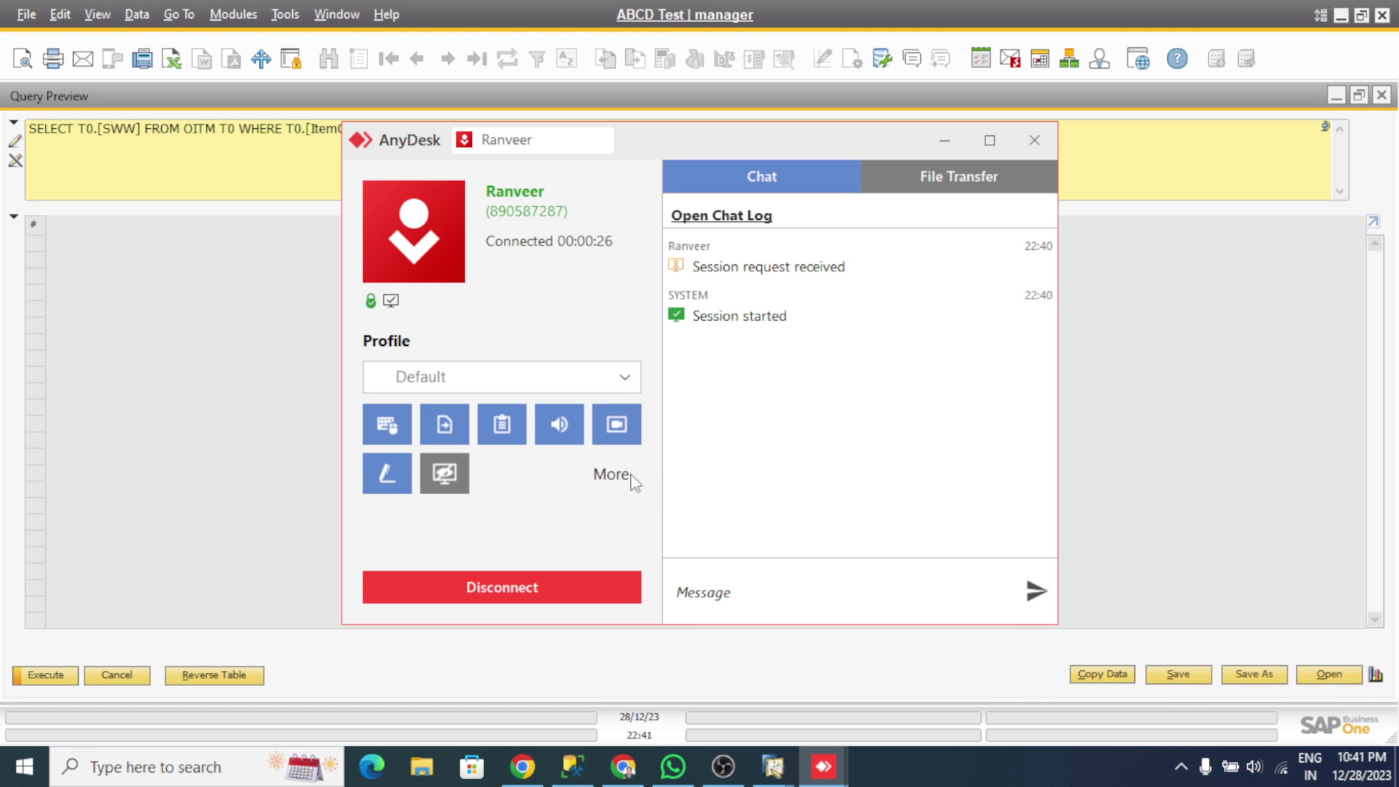
pyautogui.click(560, 424)
pyautogui.click(952, 143)
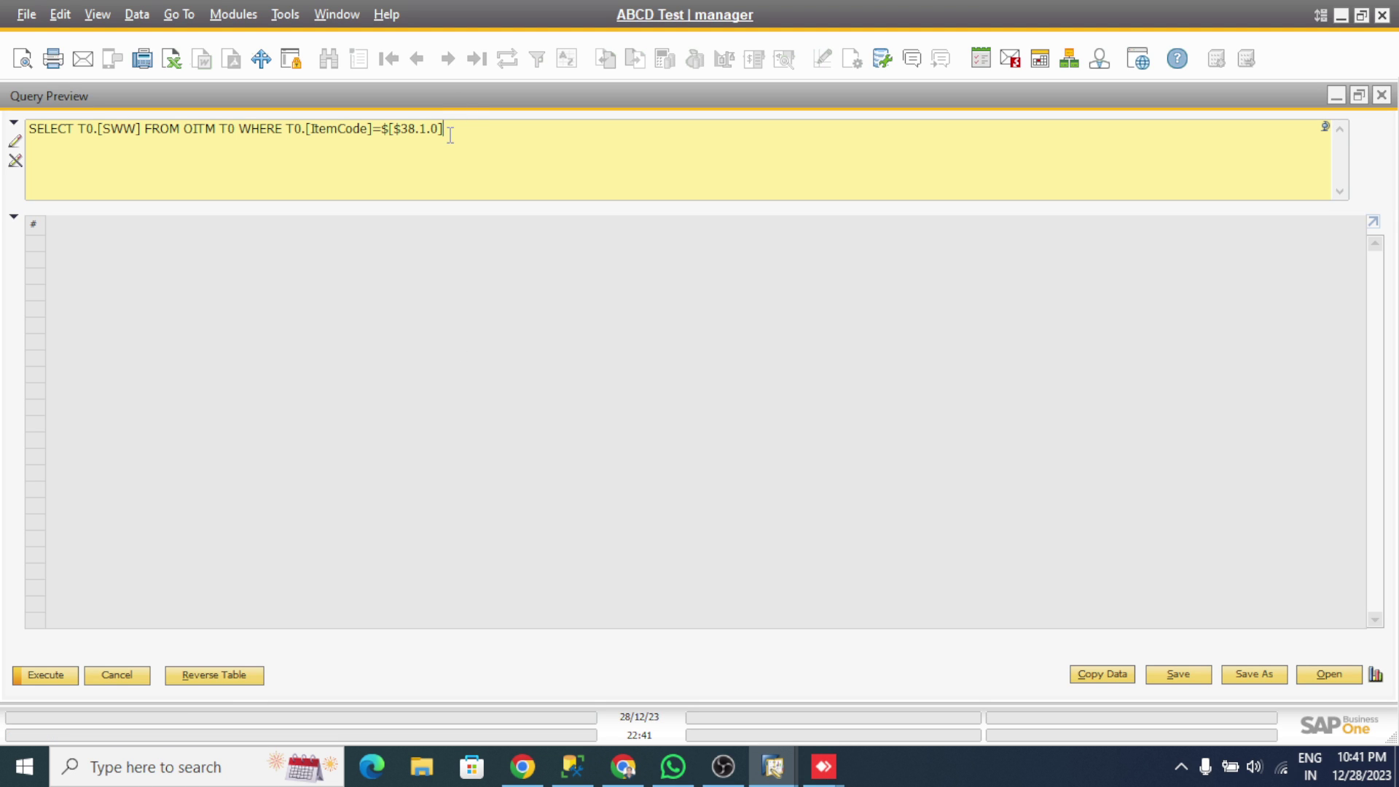
# Delete the SWW field, the FROM OITM clause and the ItemCode condition so the query reads SELECT $[$38.1.0]
pyautogui.click(380, 133)
pyautogui.press('BackSpace')
pyautogui.press('BackSpace')
pyautogui.press('BackSpace')
pyautogui.press('BackSpace')
pyautogui.press('BackSpace')
pyautogui.press('BackSpace')
pyautogui.press('BackSpace')
pyautogui.press('BackSpace')
pyautogui.press('BackSpace')
pyautogui.press('BackSpace')
pyautogui.press('BackSpace')
pyautogui.press('BackSpace')
pyautogui.press('BackSpace')
pyautogui.press('BackSpace')
pyautogui.press('BackSpace')
pyautogui.press('BackSpace')
pyautogui.press('BackSpace')
pyautogui.press('BackSpace')
pyautogui.press('BackSpace')
pyautogui.press('BackSpace')
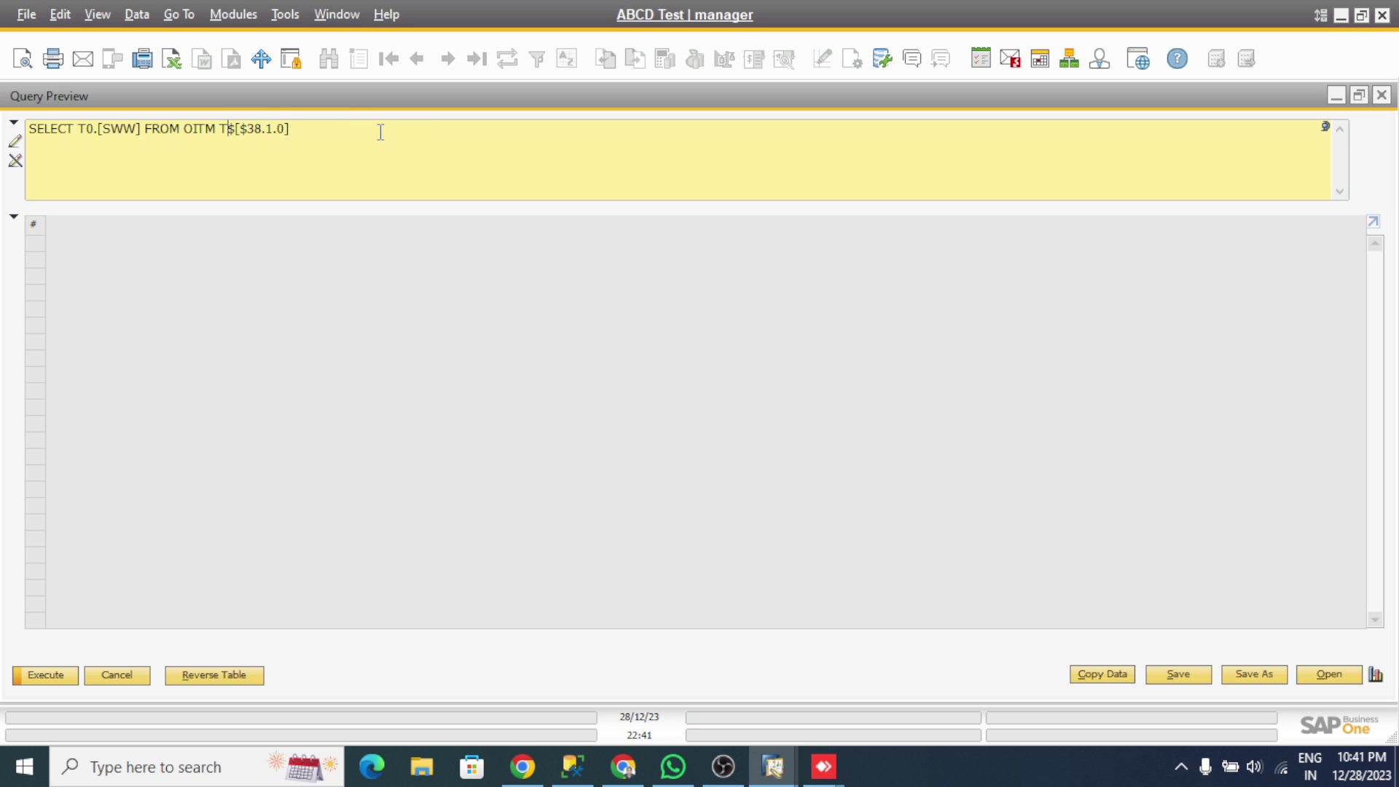
pyautogui.press('BackSpace')
pyautogui.press('BackSpace')
pyautogui.press('BackSpace')
pyautogui.press('BackSpace')
pyautogui.press('BackSpace')
pyautogui.press('BackSpace')
pyautogui.press('BackSpace')
pyautogui.press('BackSpace')
pyautogui.press('BackSpace')
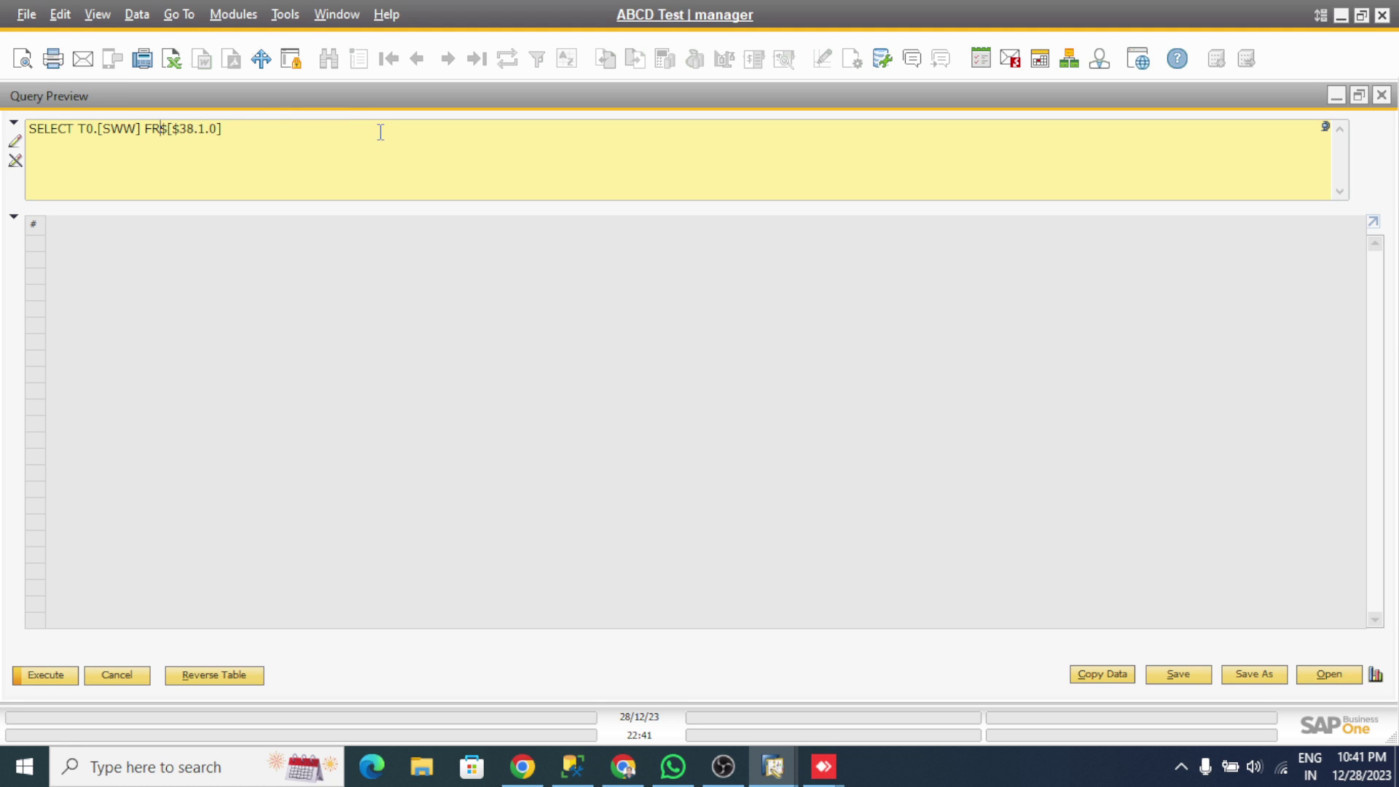
pyautogui.press('BackSpace')
pyautogui.press('BackSpace')
pyautogui.press('BackSpace')
pyautogui.press('BackSpace')
pyautogui.press('BackSpace')
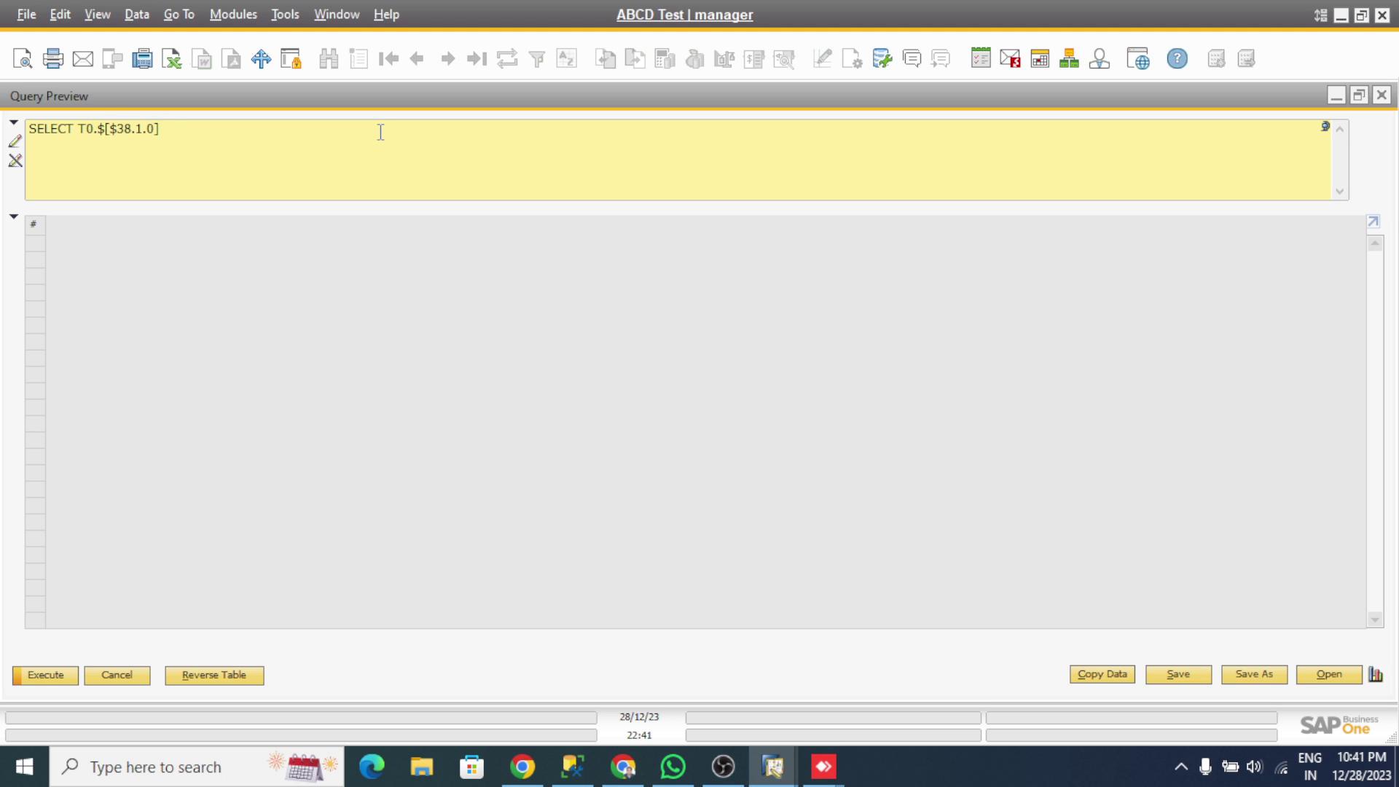
pyautogui.press('BackSpace')
pyautogui.press('BackSpace')
pyautogui.press('BackSpace')
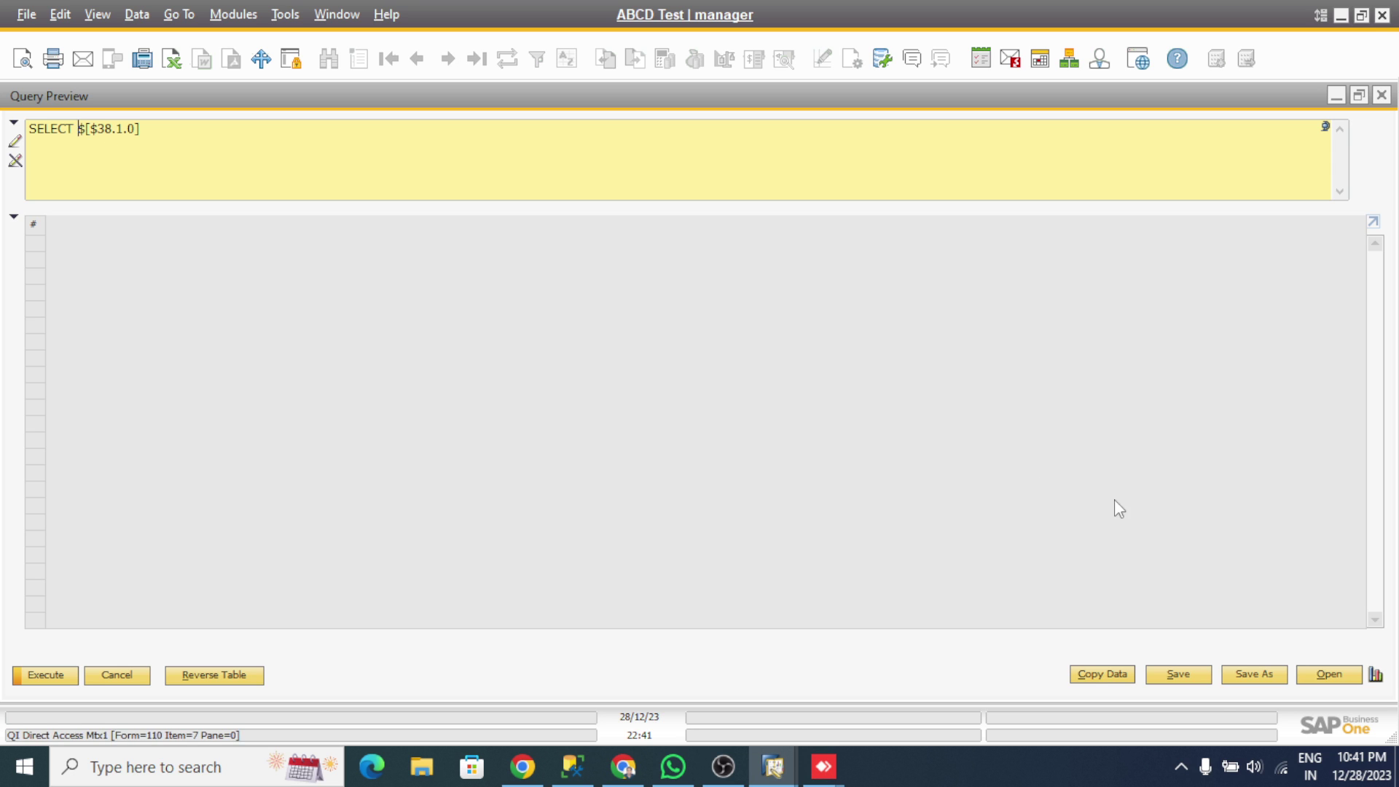
# Save the query as TTTT in the FMS category and close its window
pyautogui.click(1175, 678)
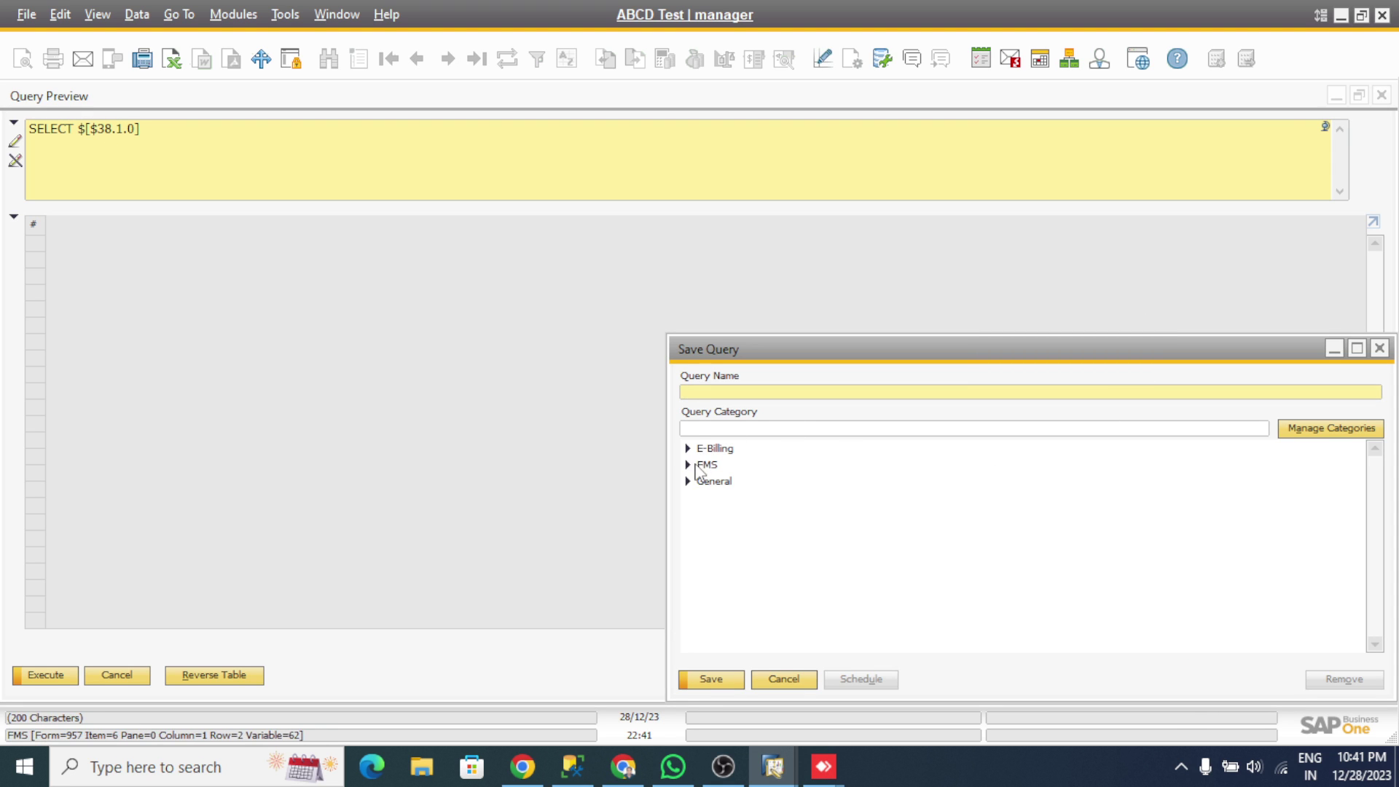
pyautogui.click(707, 464)
pyautogui.click(703, 393)
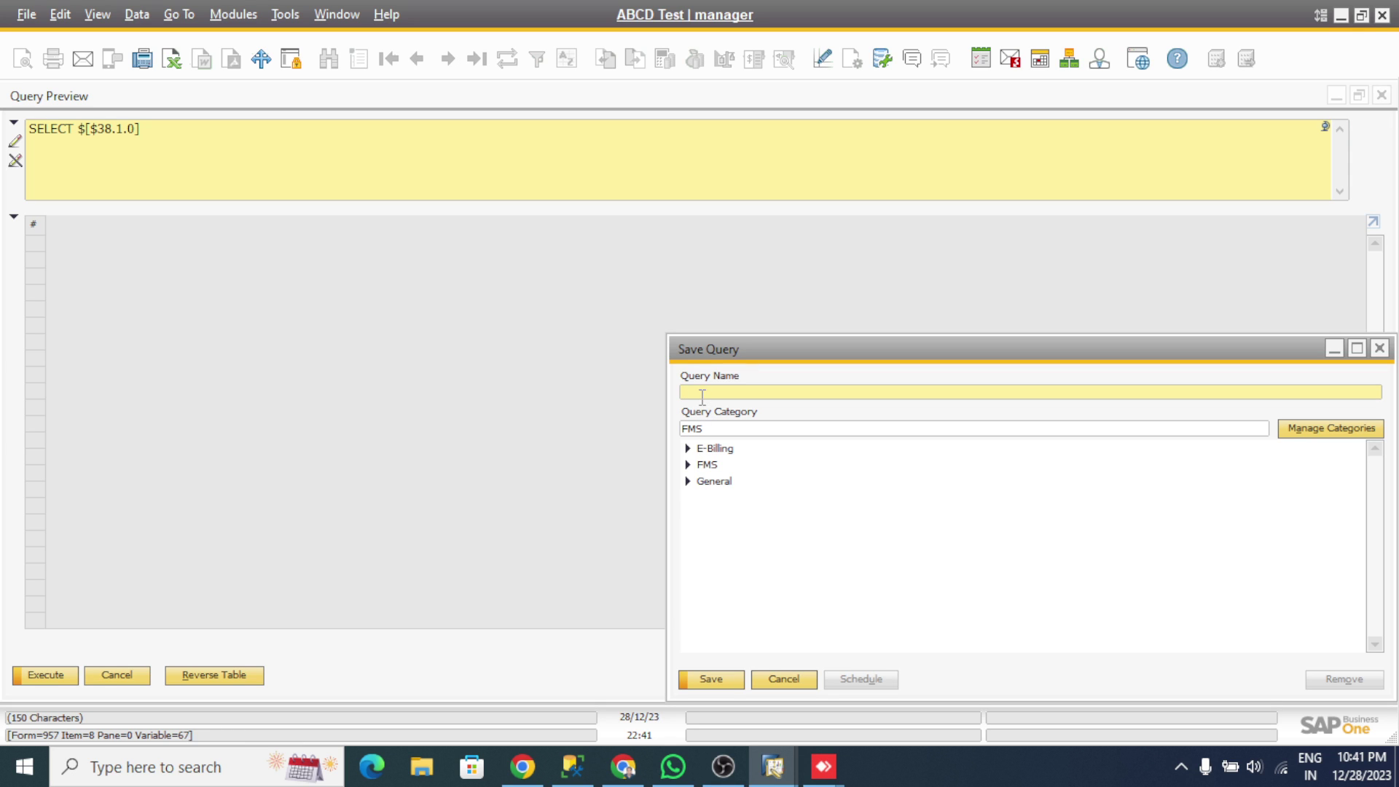
pyautogui.write('TTTT')
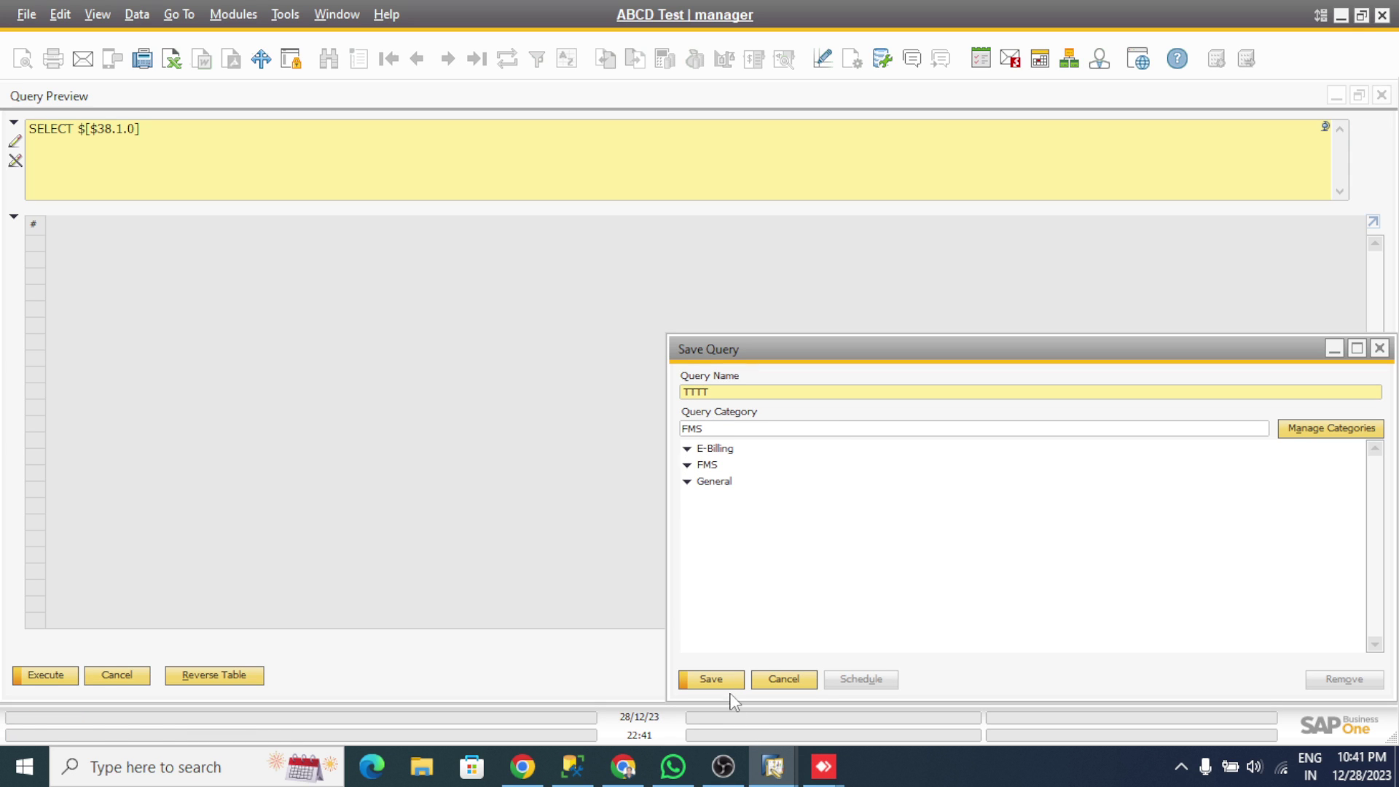
pyautogui.click(714, 679)
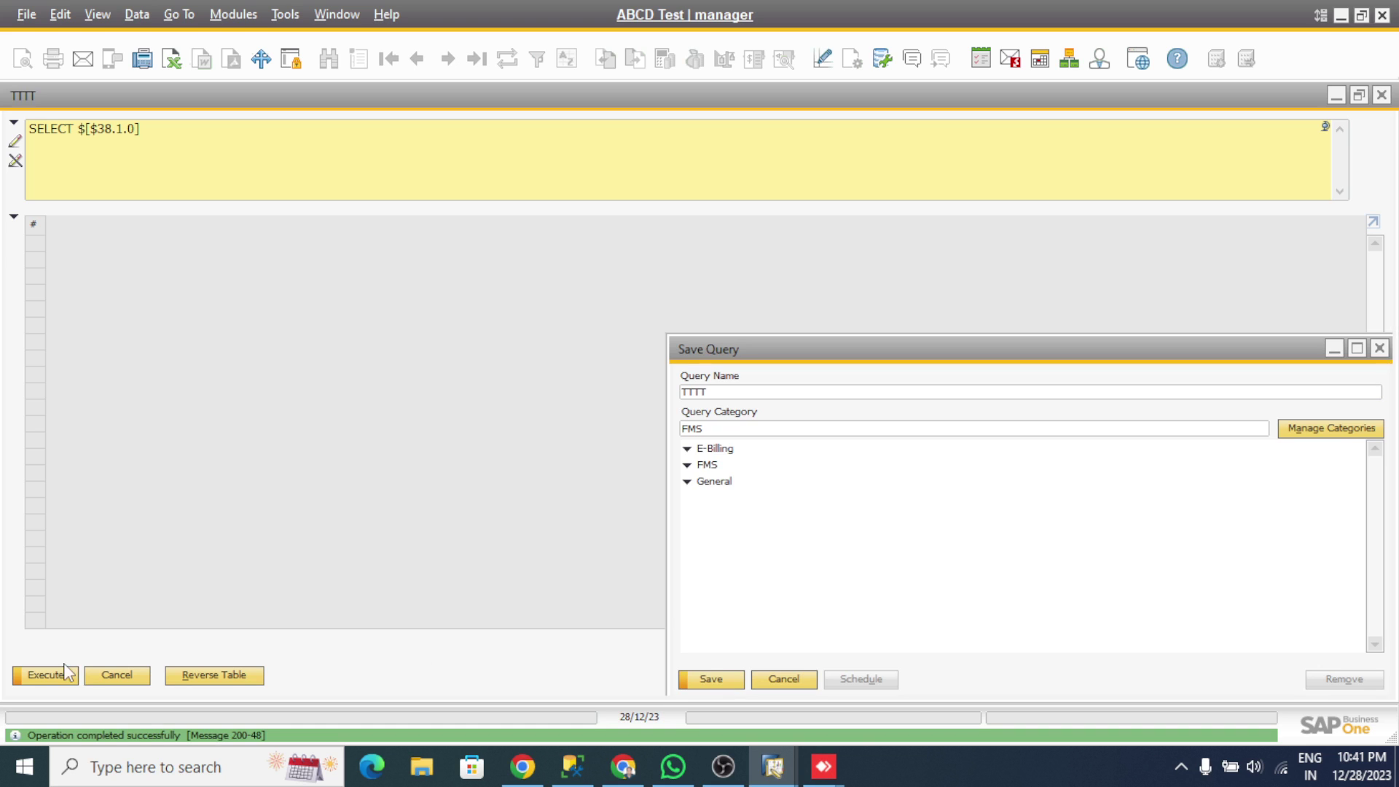
pyautogui.click(116, 675)
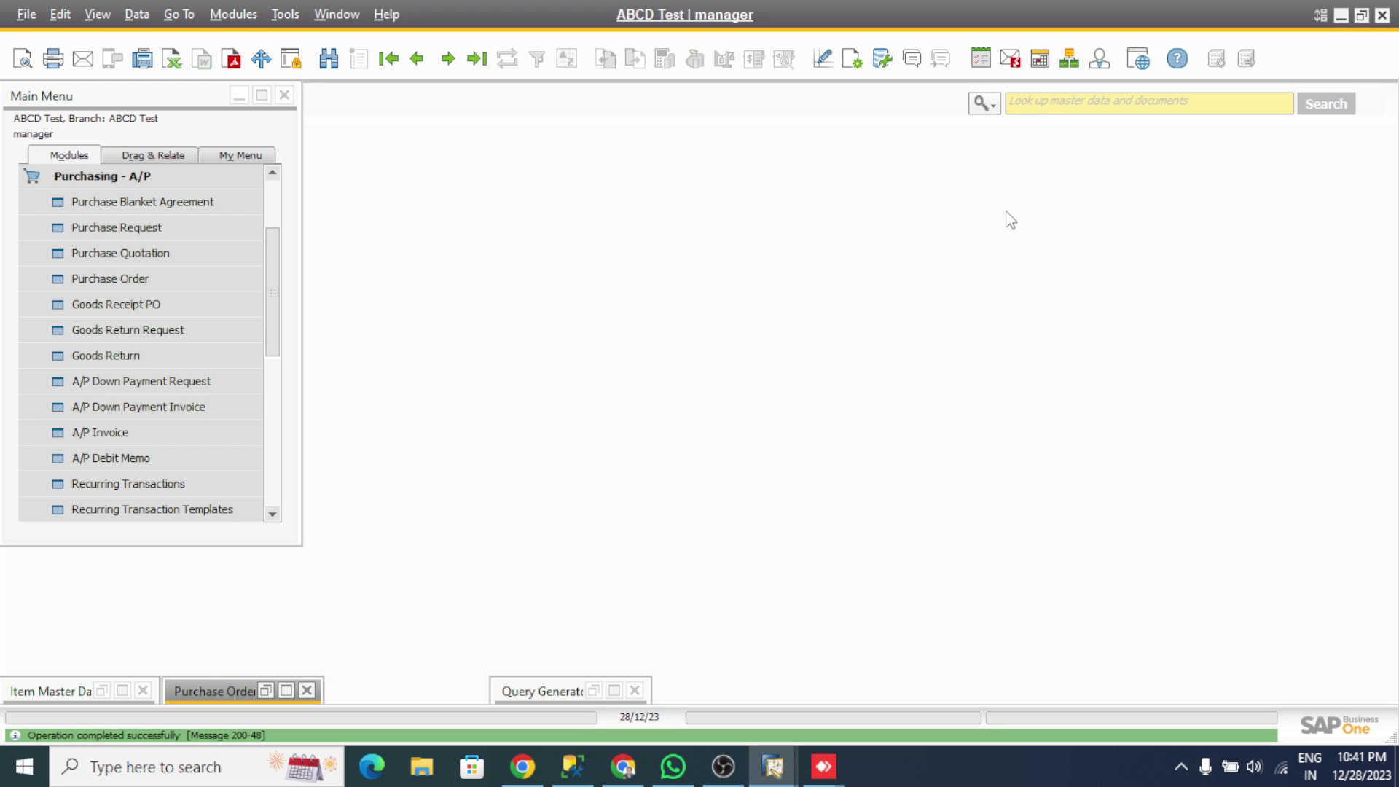
# Restore the purchase order, run the FMS user query TTTT against its Free Text row, and close the query result
pyautogui.click(286, 690)
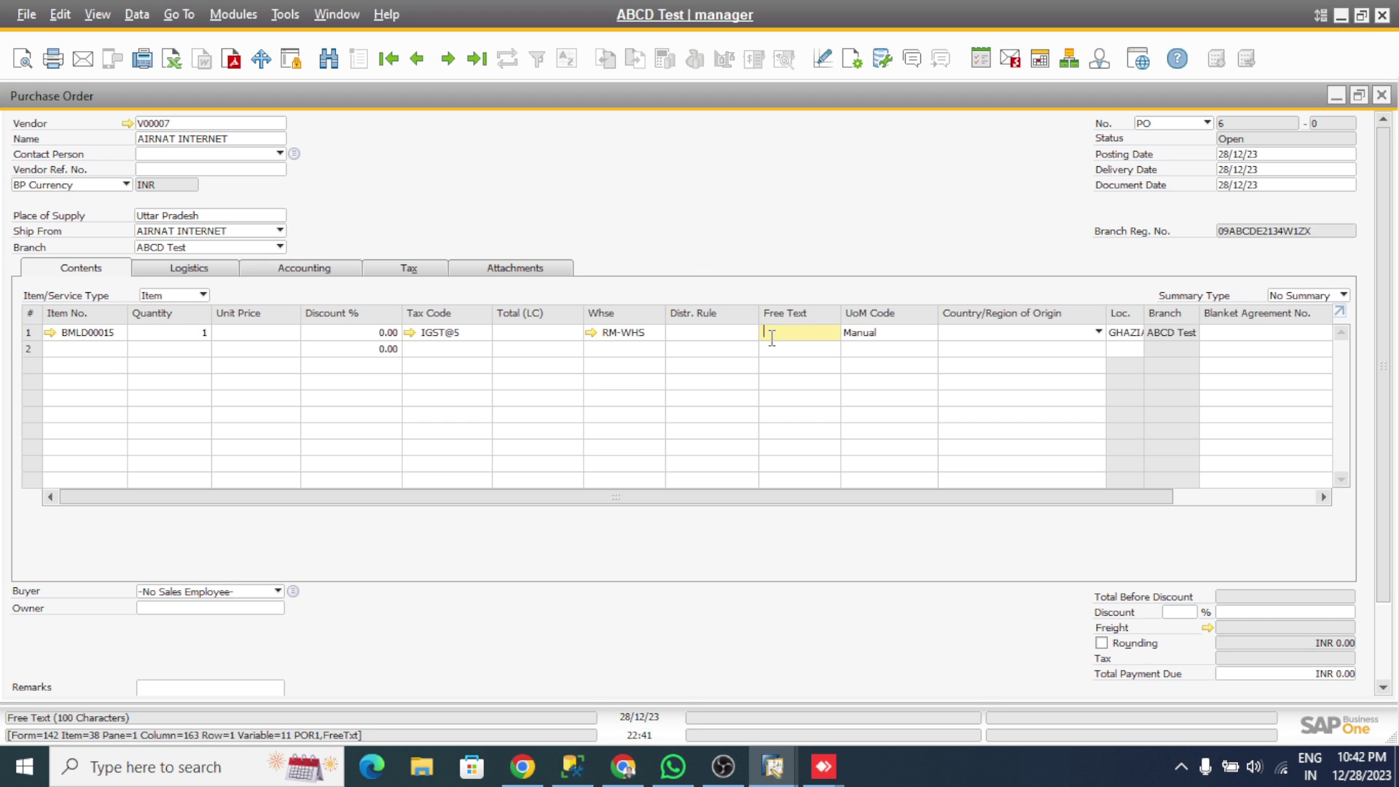
pyautogui.click(285, 15)
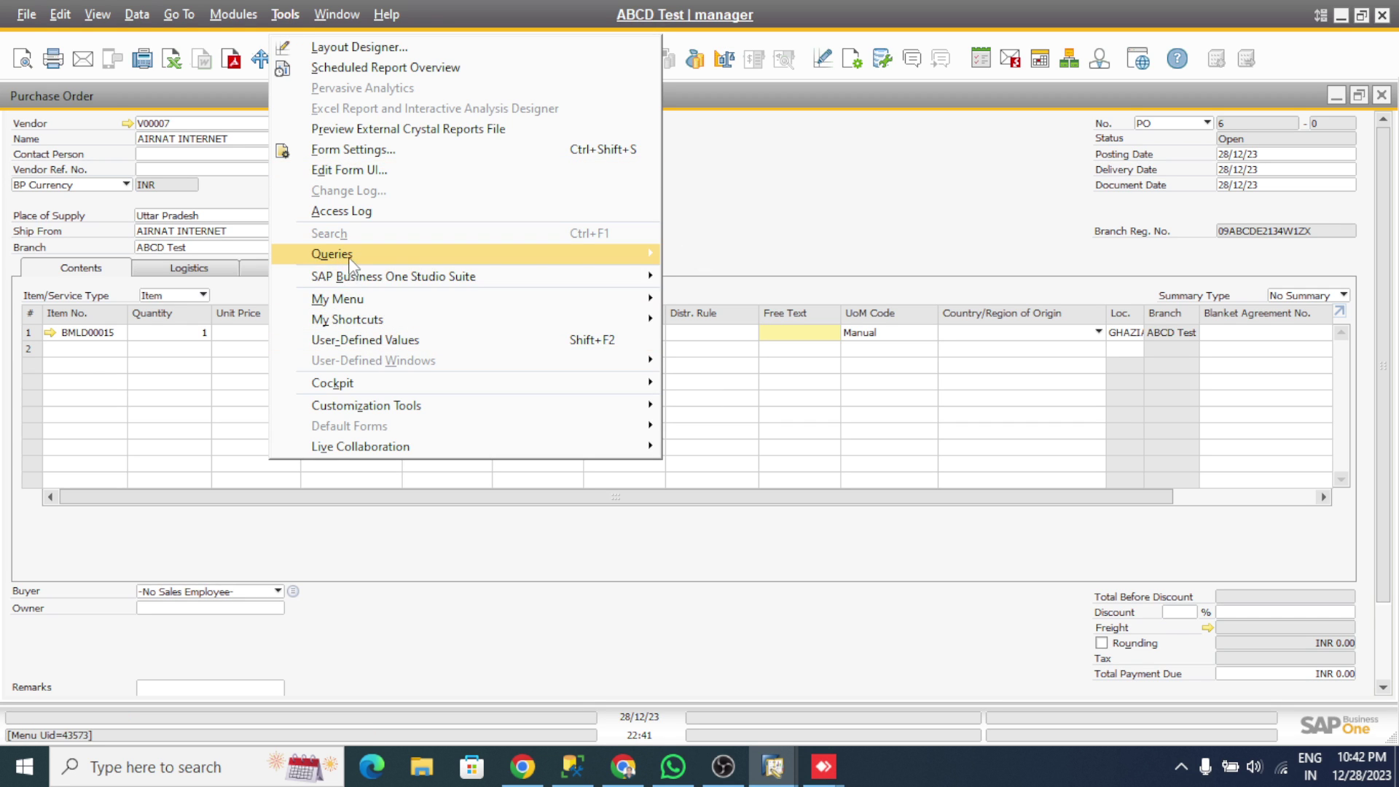
pyautogui.moveTo(348, 257)
pyautogui.moveTo(798, 365)
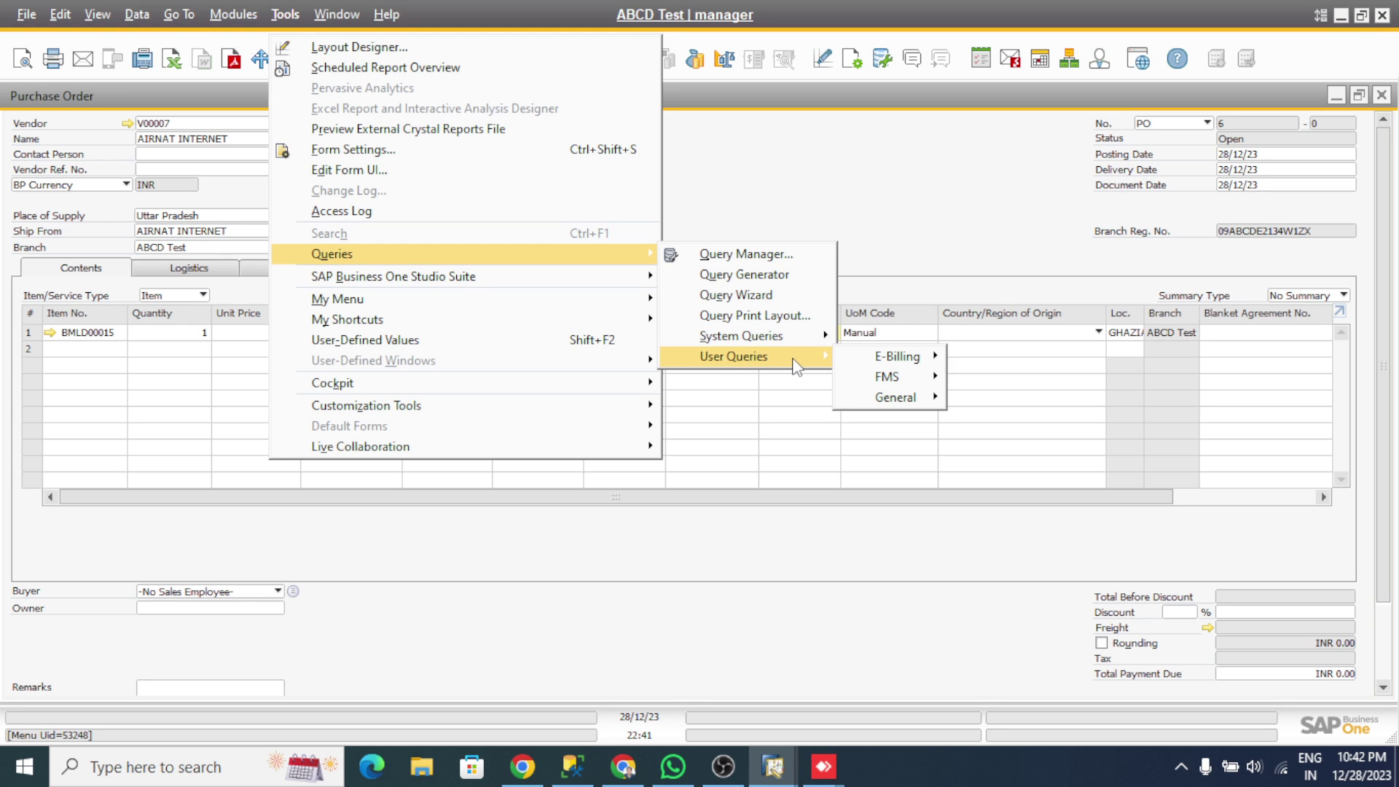
pyautogui.moveTo(895, 376)
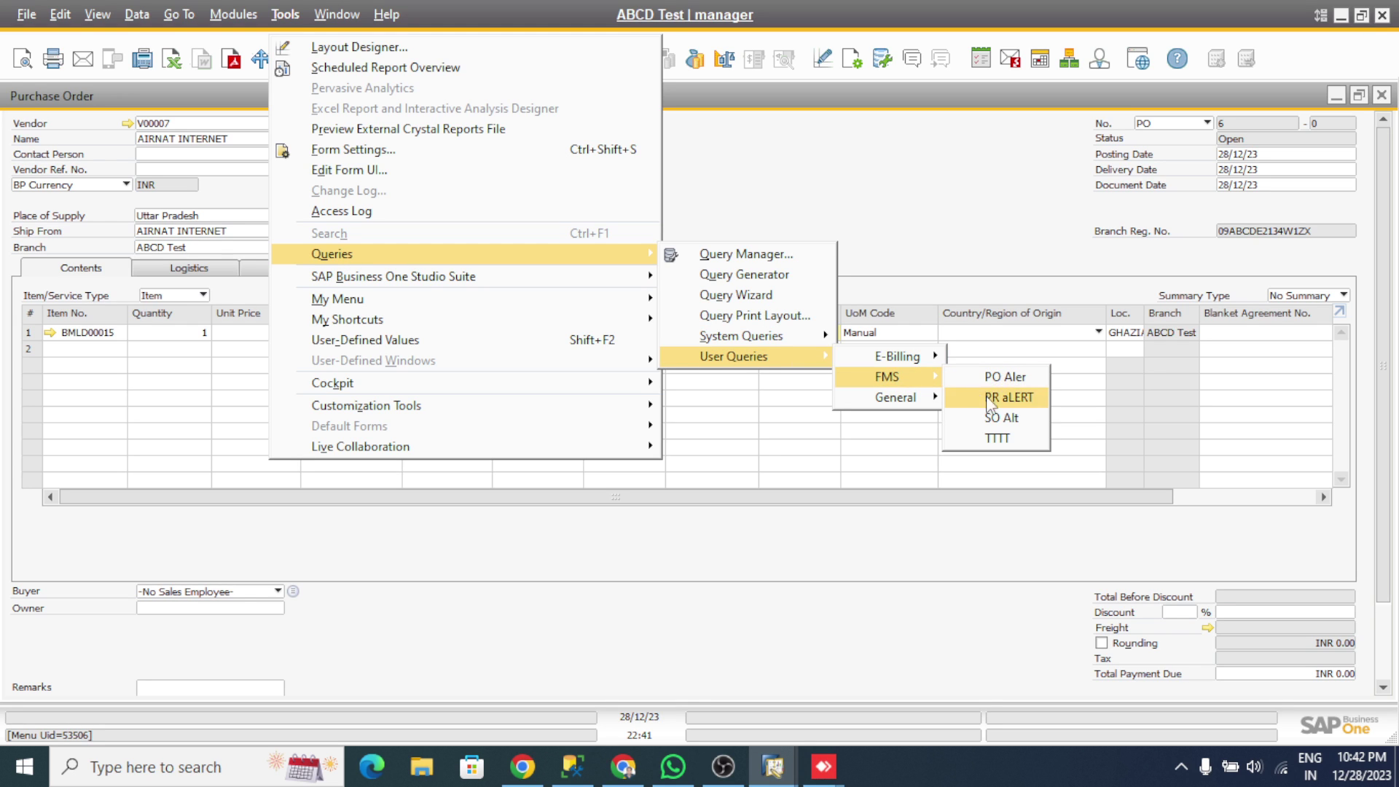
pyautogui.click(997, 440)
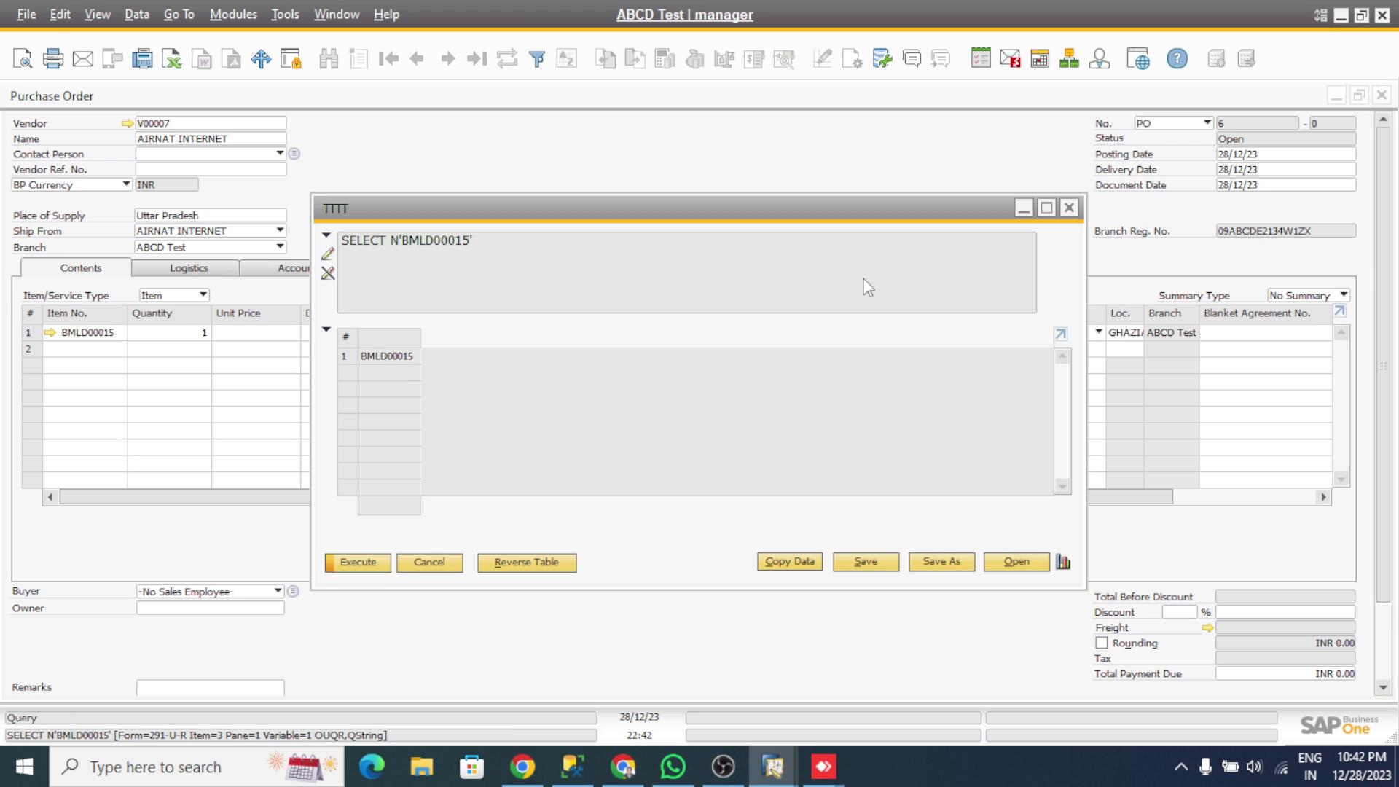
pyautogui.click(1069, 209)
# Open the TTTT query from the FMS category in Query Manager, make its text editable, and minimise both windows
pyautogui.click(882, 58)
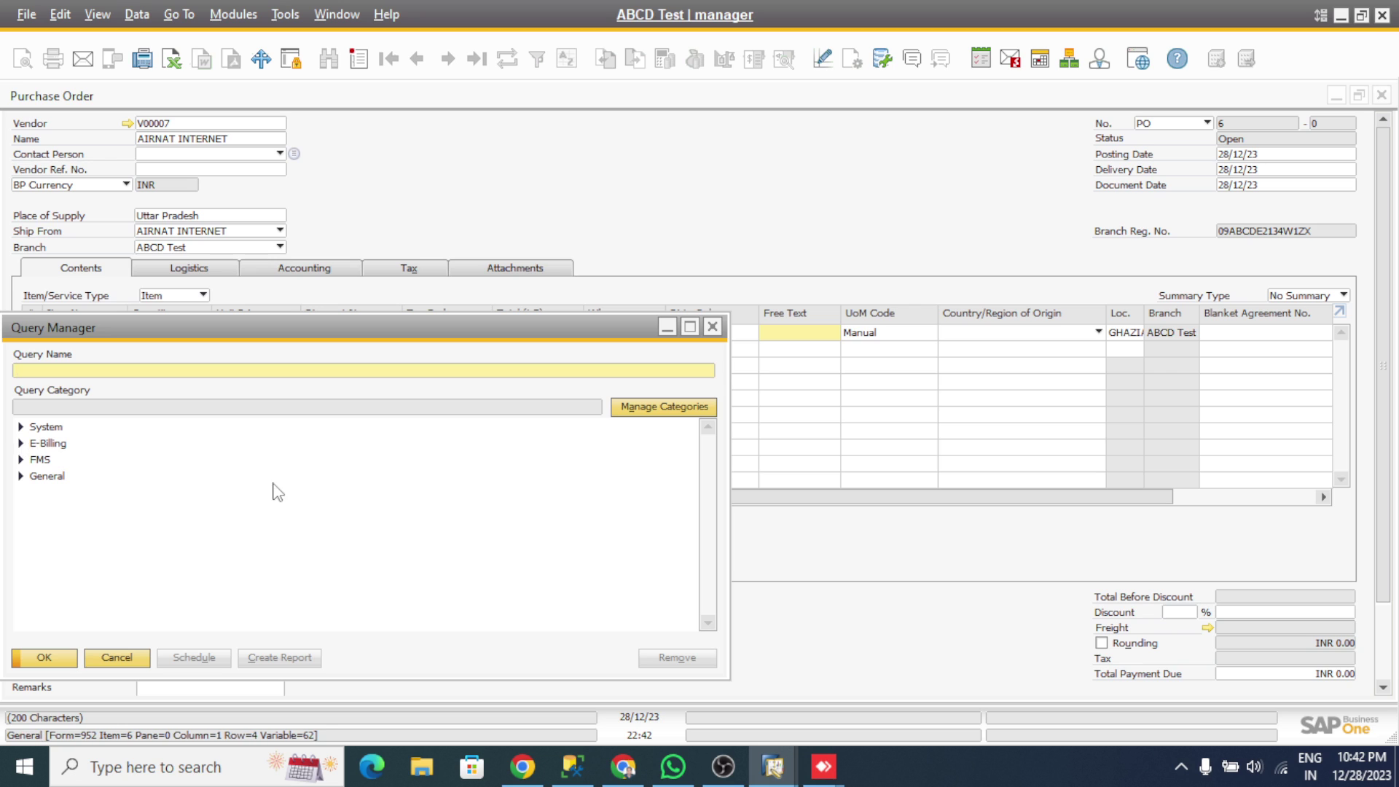
pyautogui.click(21, 460)
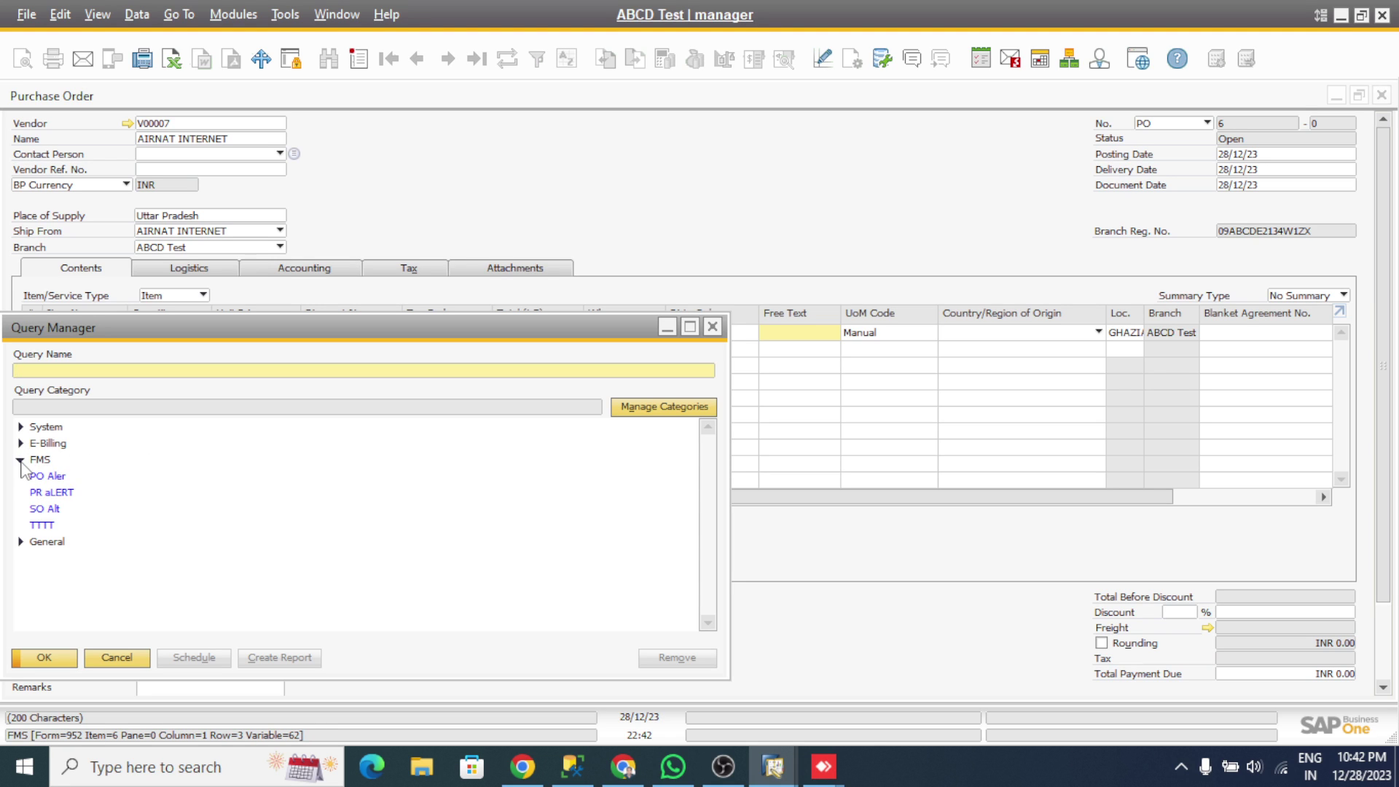
pyautogui.doubleClick(52, 526)
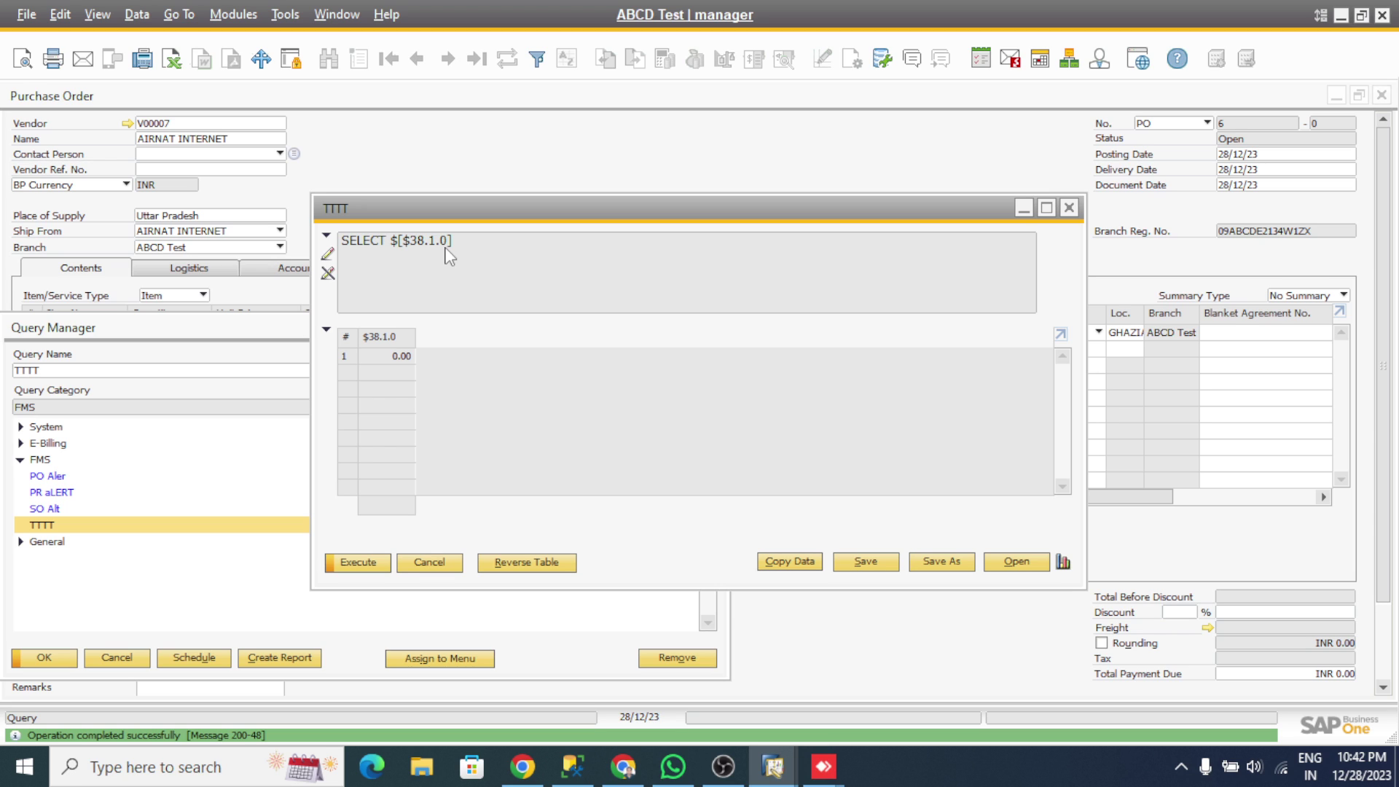
pyautogui.click(325, 262)
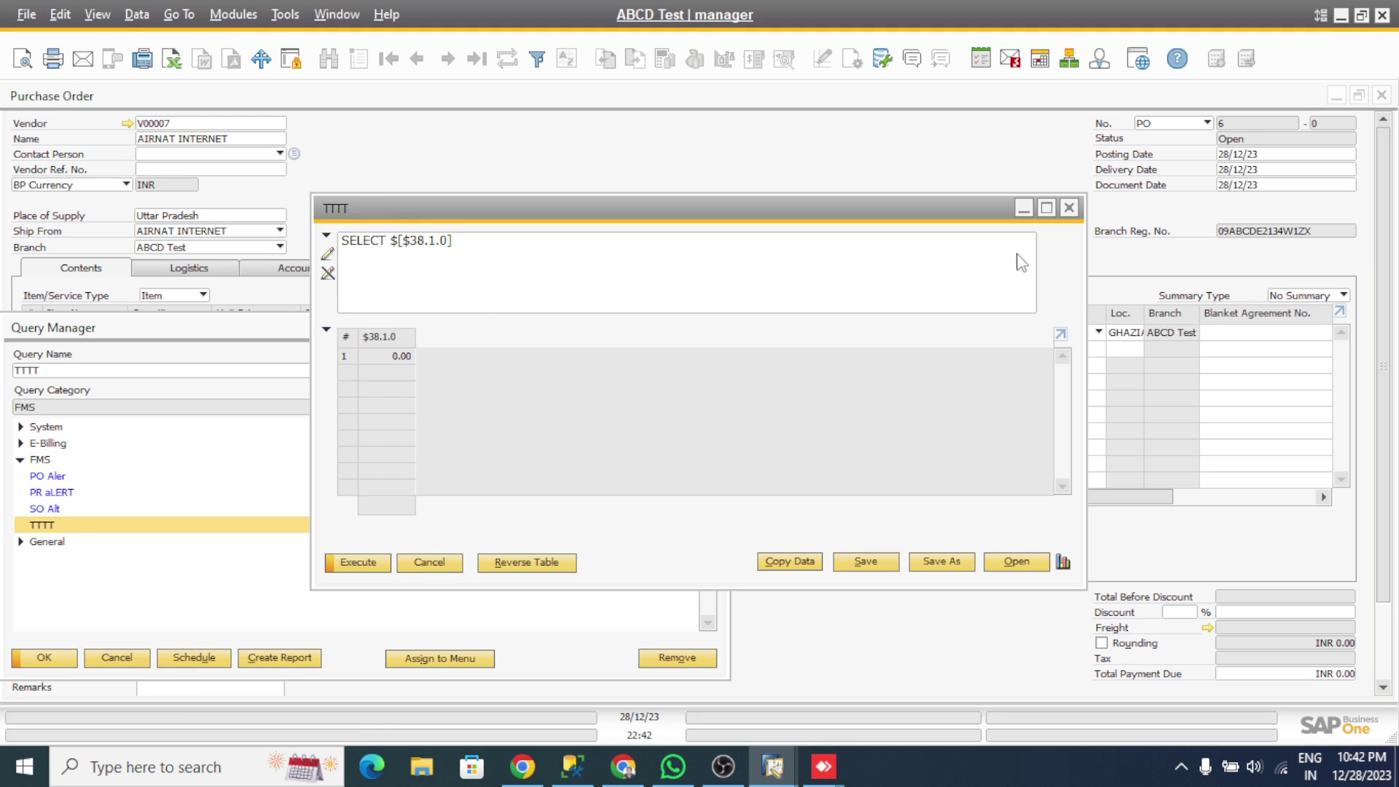
pyautogui.click(1024, 208)
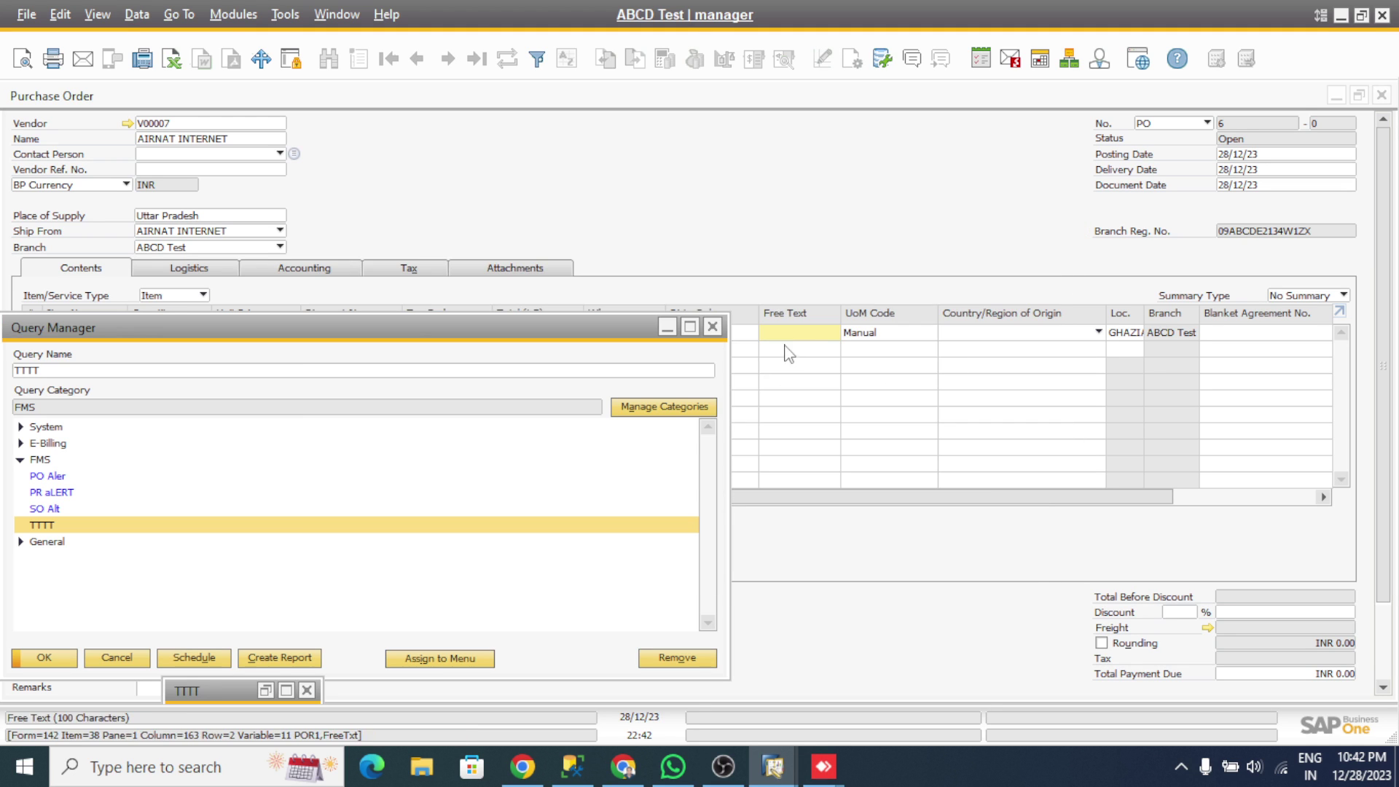
pyautogui.click(667, 327)
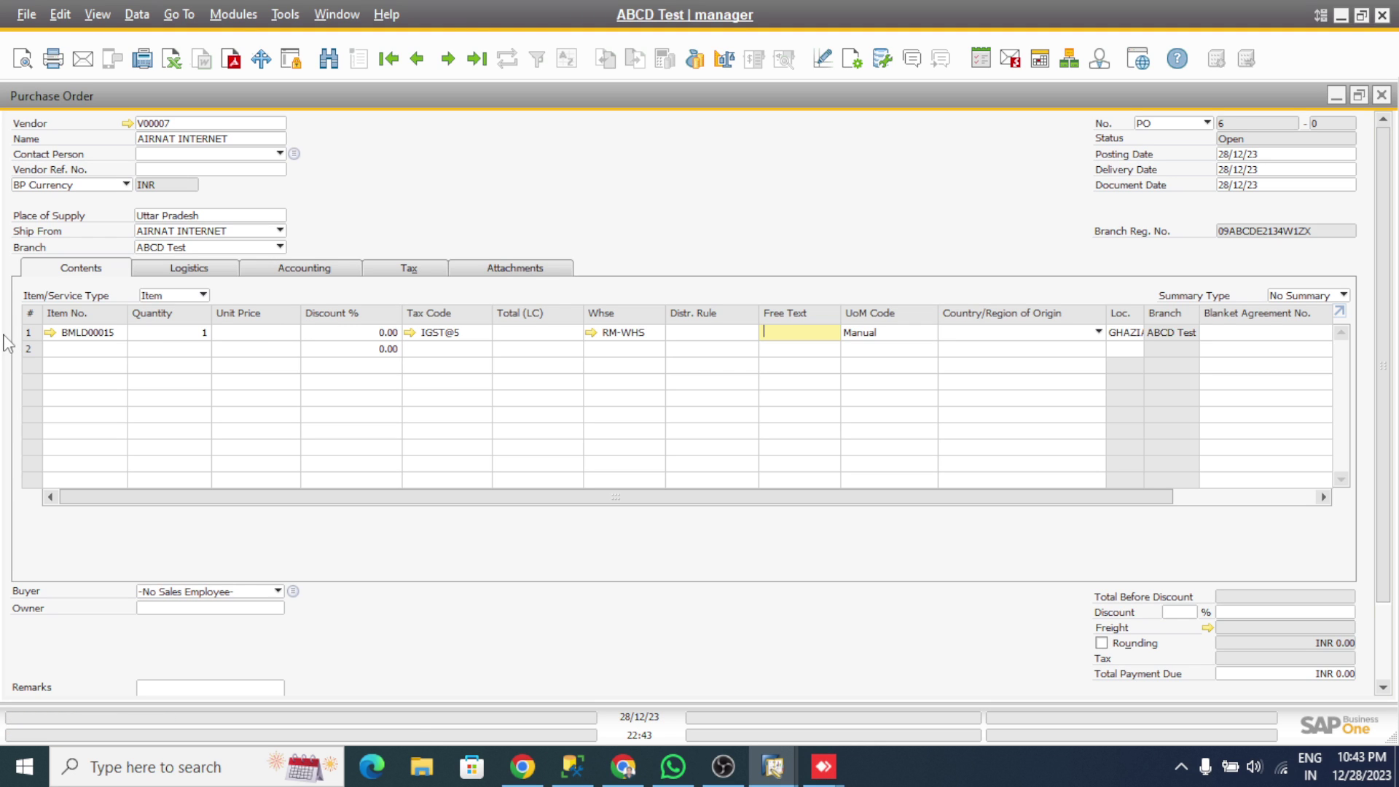
# Move the BP Catalog No. column above Item No. in the purchase order's table format settings and apply the settings
pyautogui.click(851, 61)
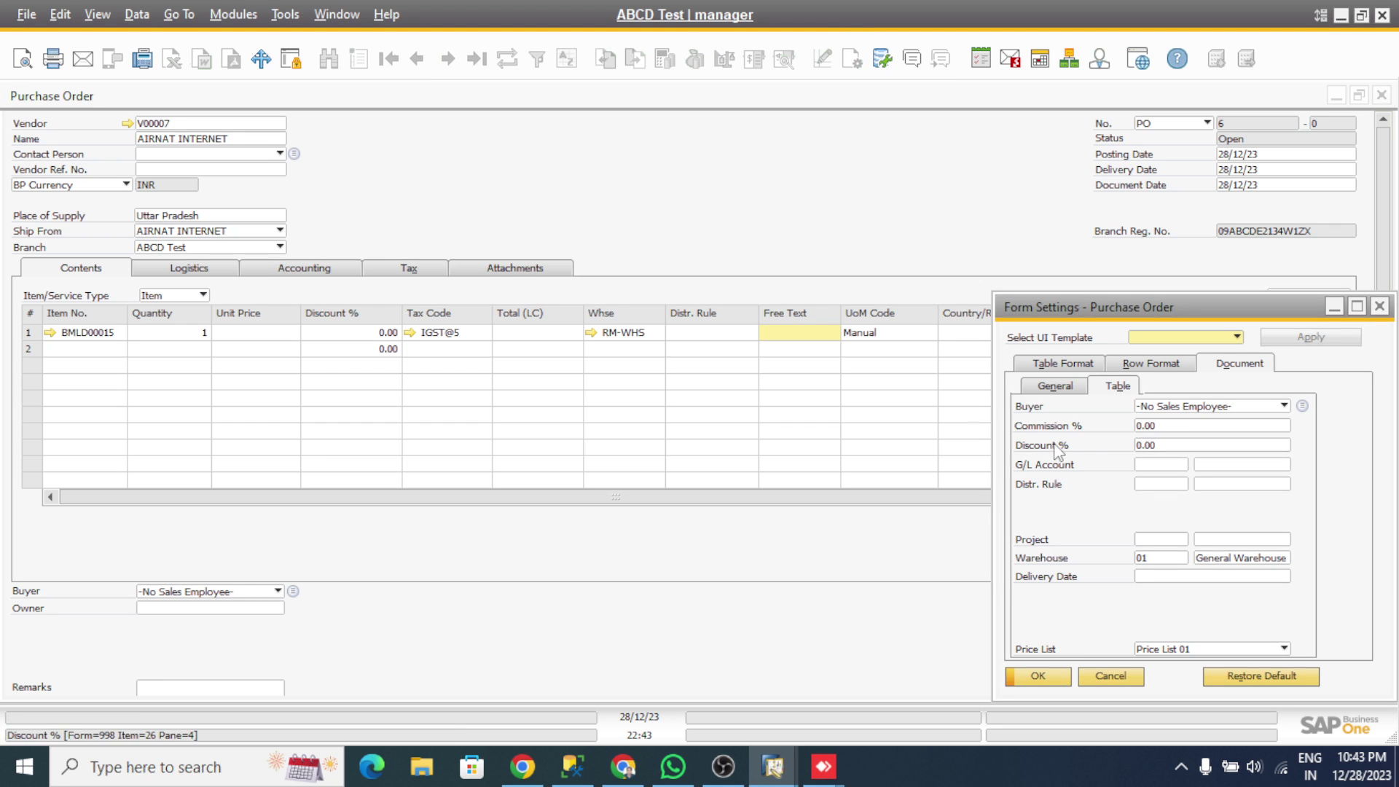
pyautogui.click(1061, 361)
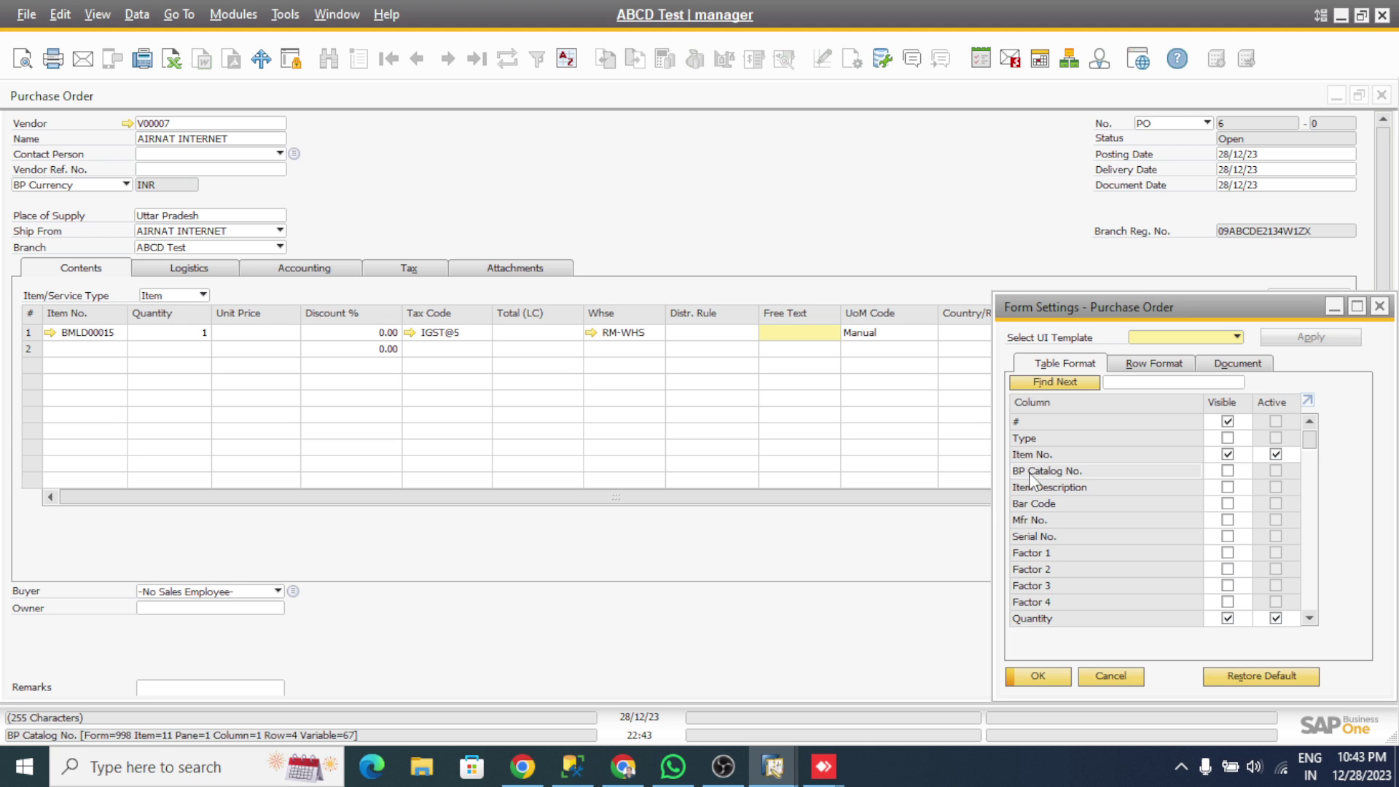
pyautogui.moveTo(1029, 472); pyautogui.dragTo(1029, 449)
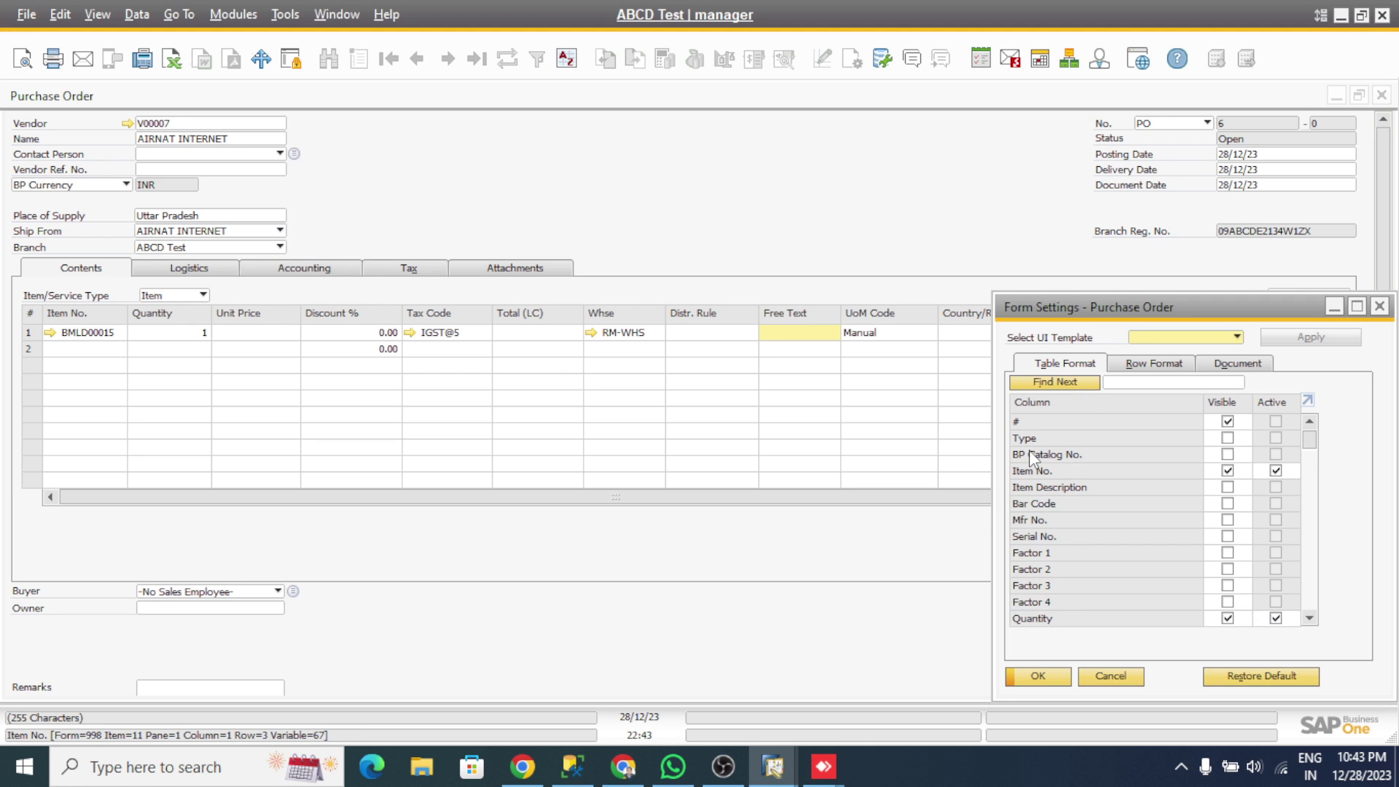
pyautogui.click(1055, 676)
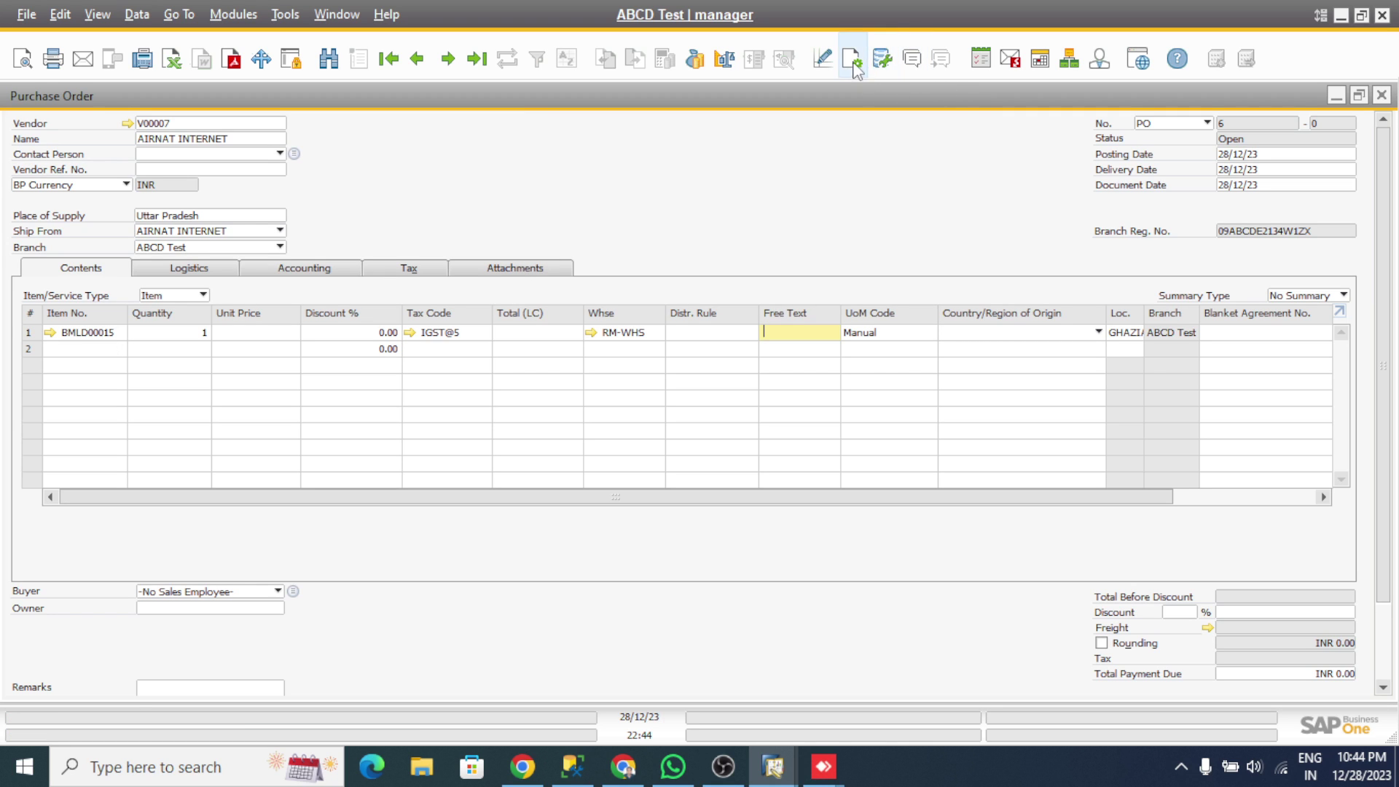
# Open the TTTT query from the FMS category for editing and change its text to SELECT $[POR1.Itemcode]
pyautogui.click(879, 66)
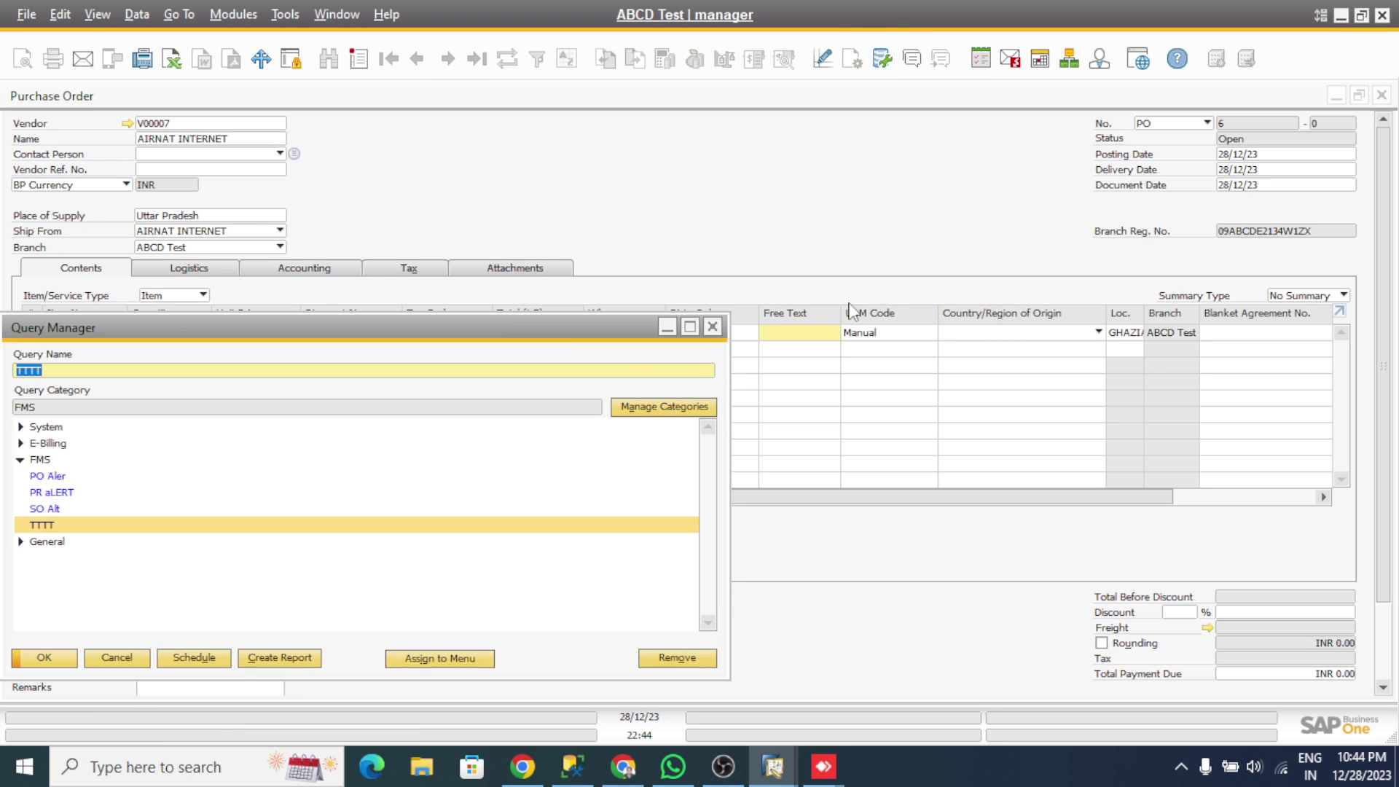
pyautogui.doubleClick(93, 525)
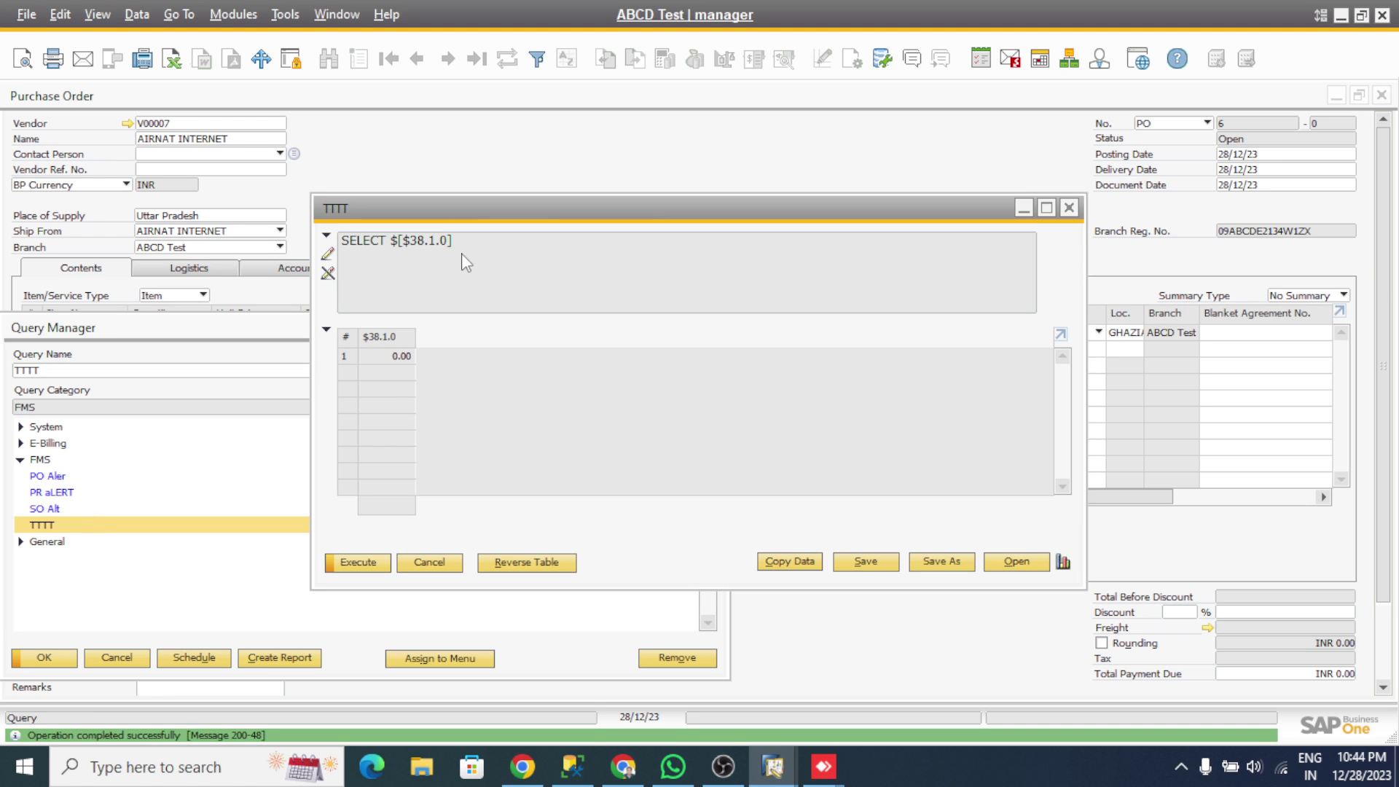
pyautogui.click(459, 254)
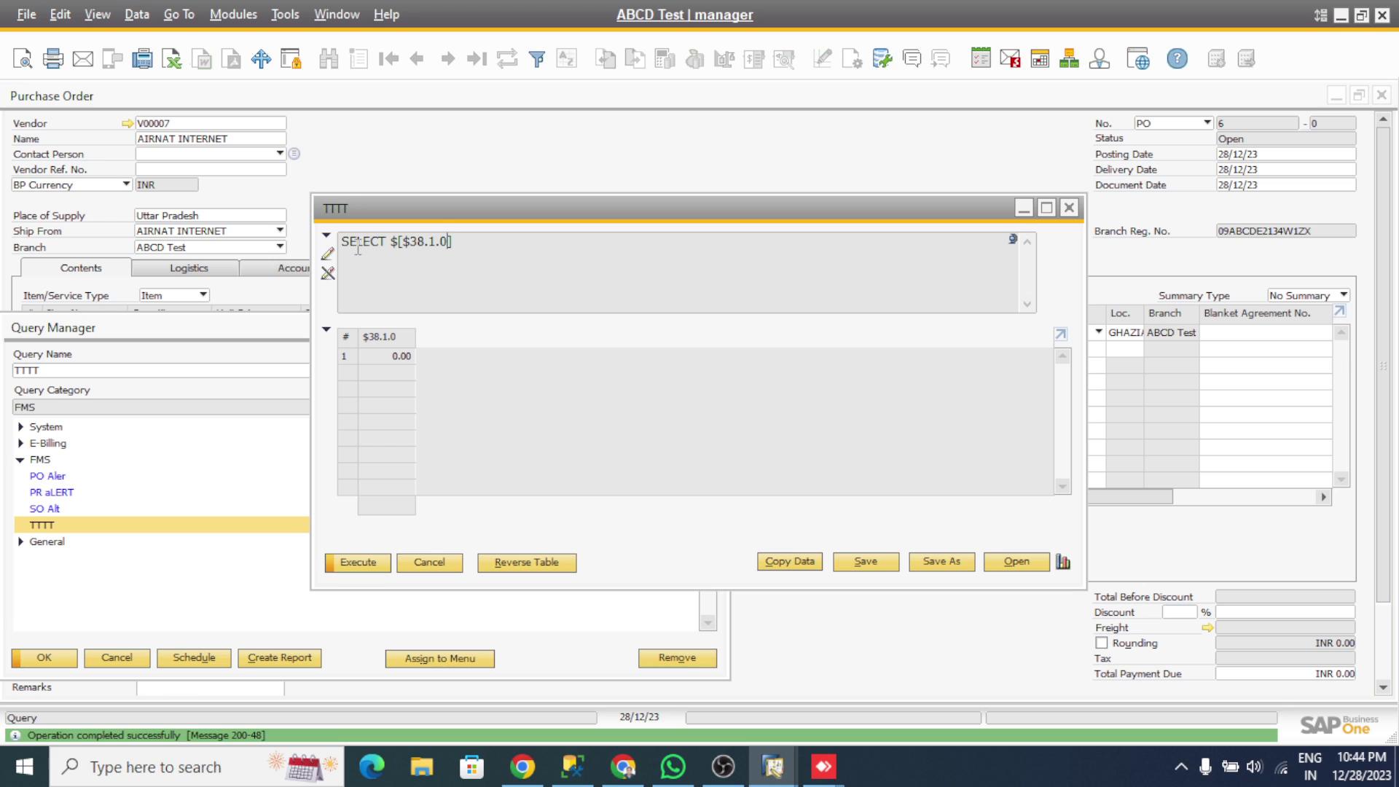
pyautogui.click(327, 253)
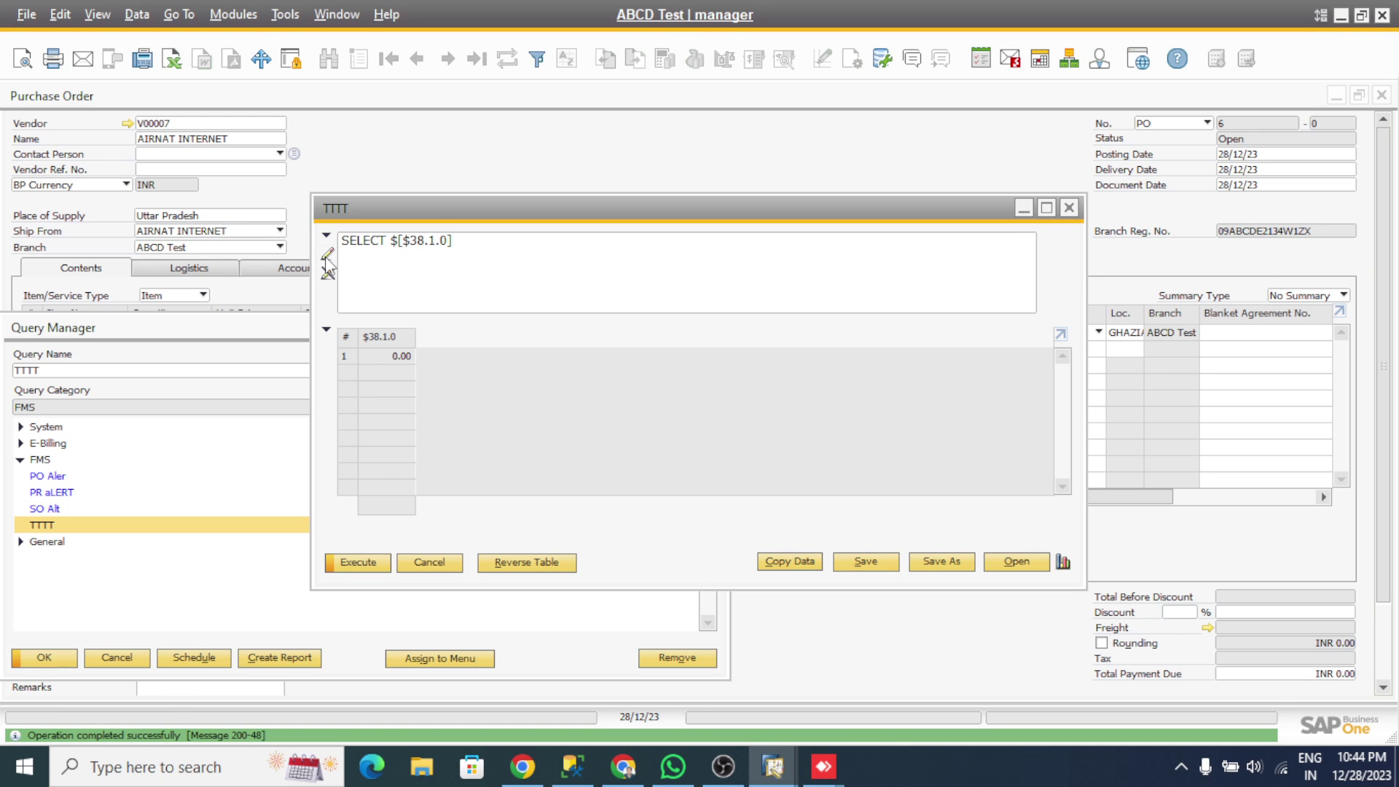
pyautogui.click(449, 244)
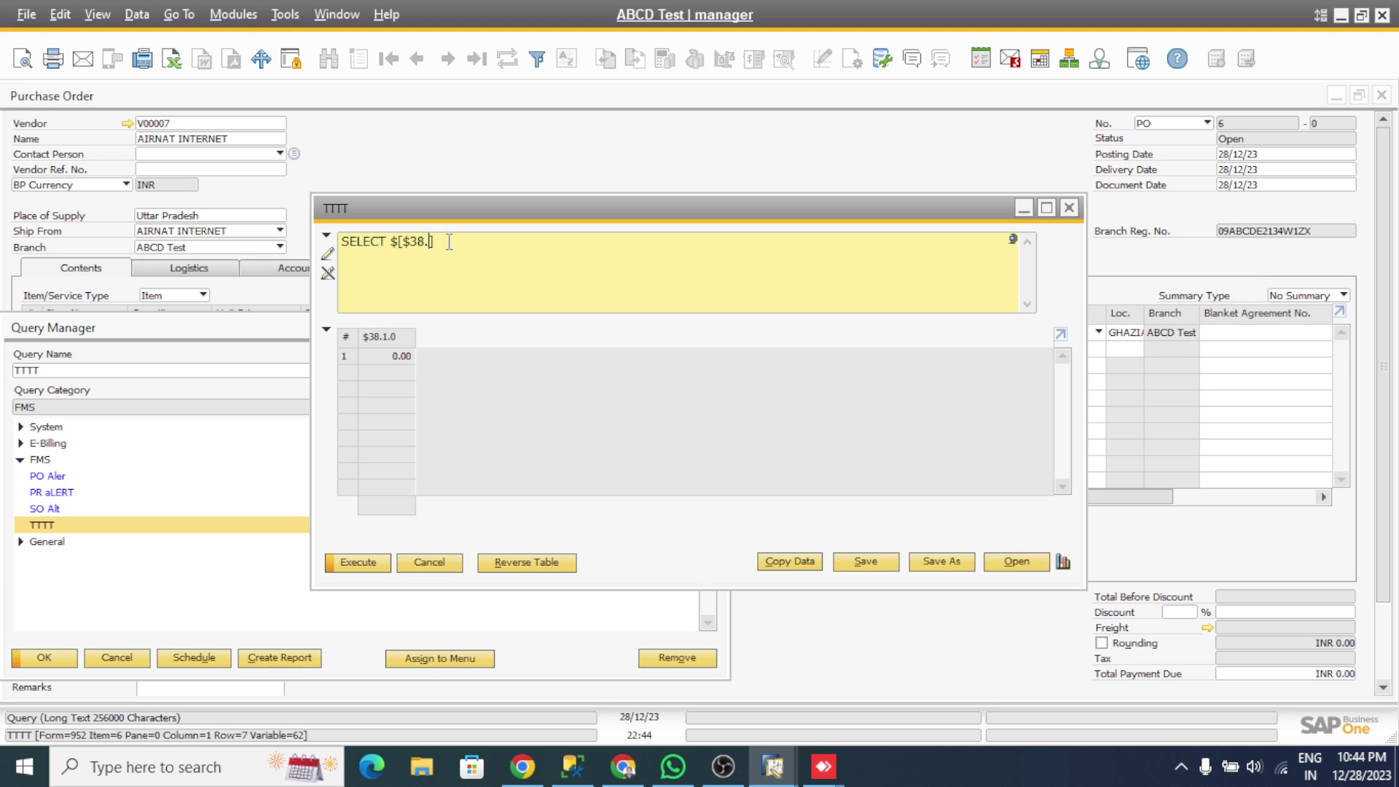
pyautogui.press('BackSpace')
pyautogui.write('POR1.Itemcode')
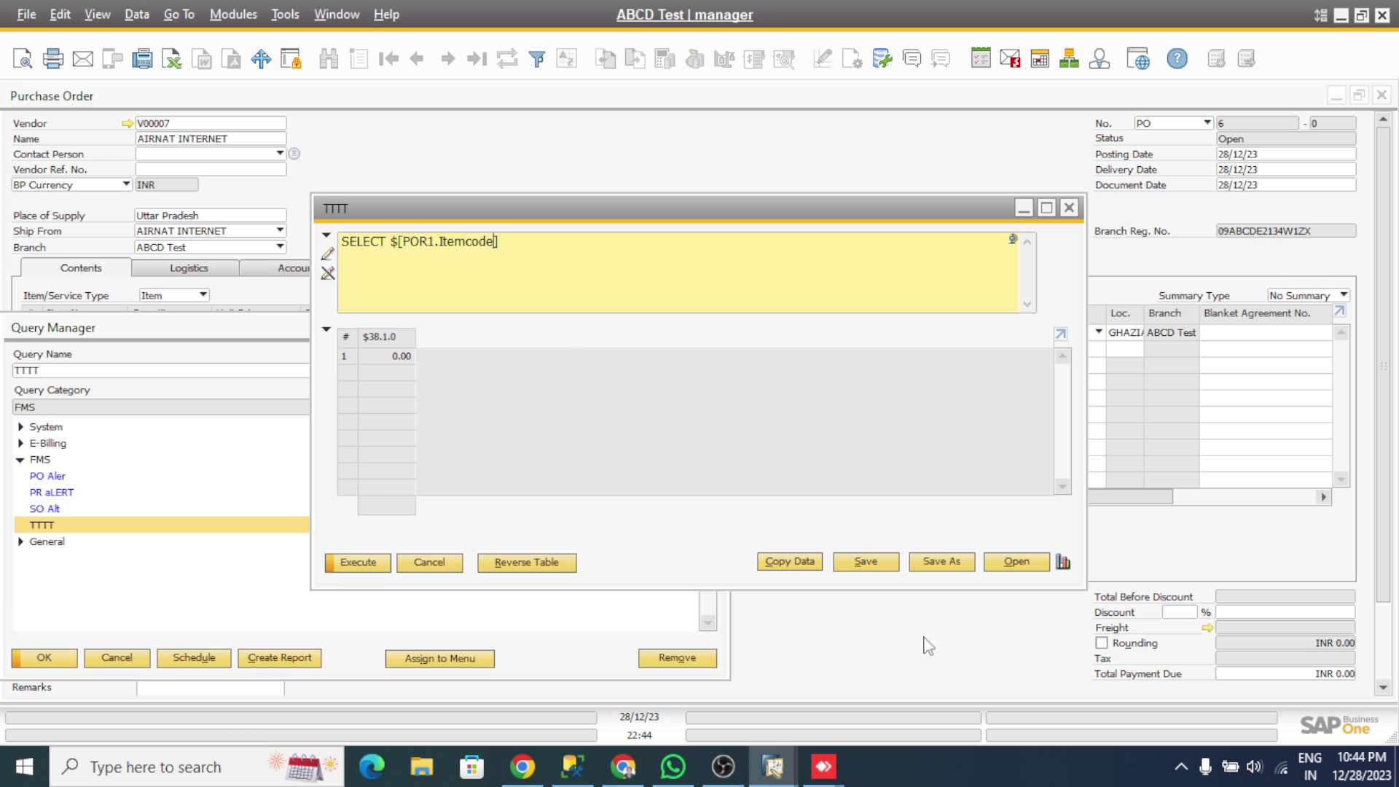
# Save the edited TTTT query, then close it and Query Manager
pyautogui.click(879, 568)
pyautogui.click(428, 564)
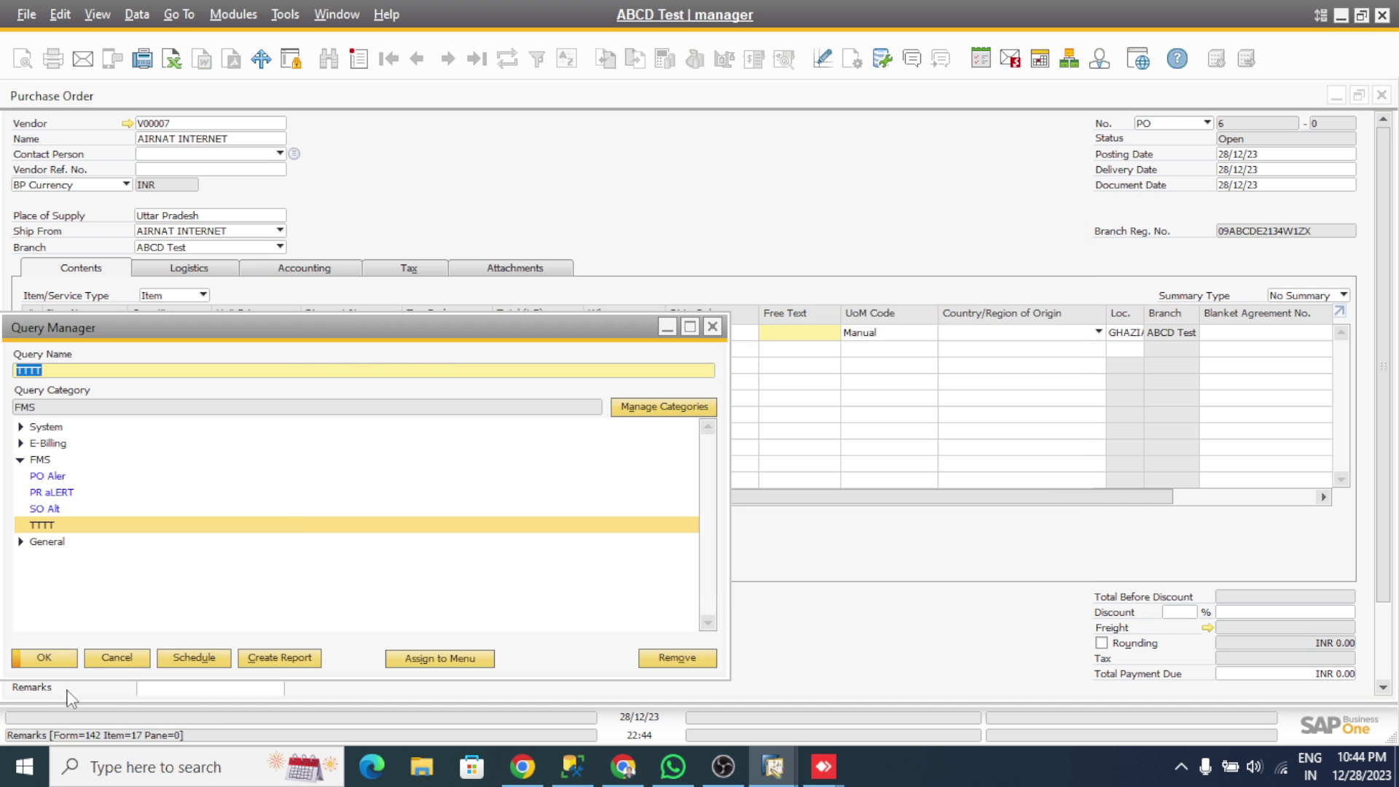
pyautogui.click(117, 658)
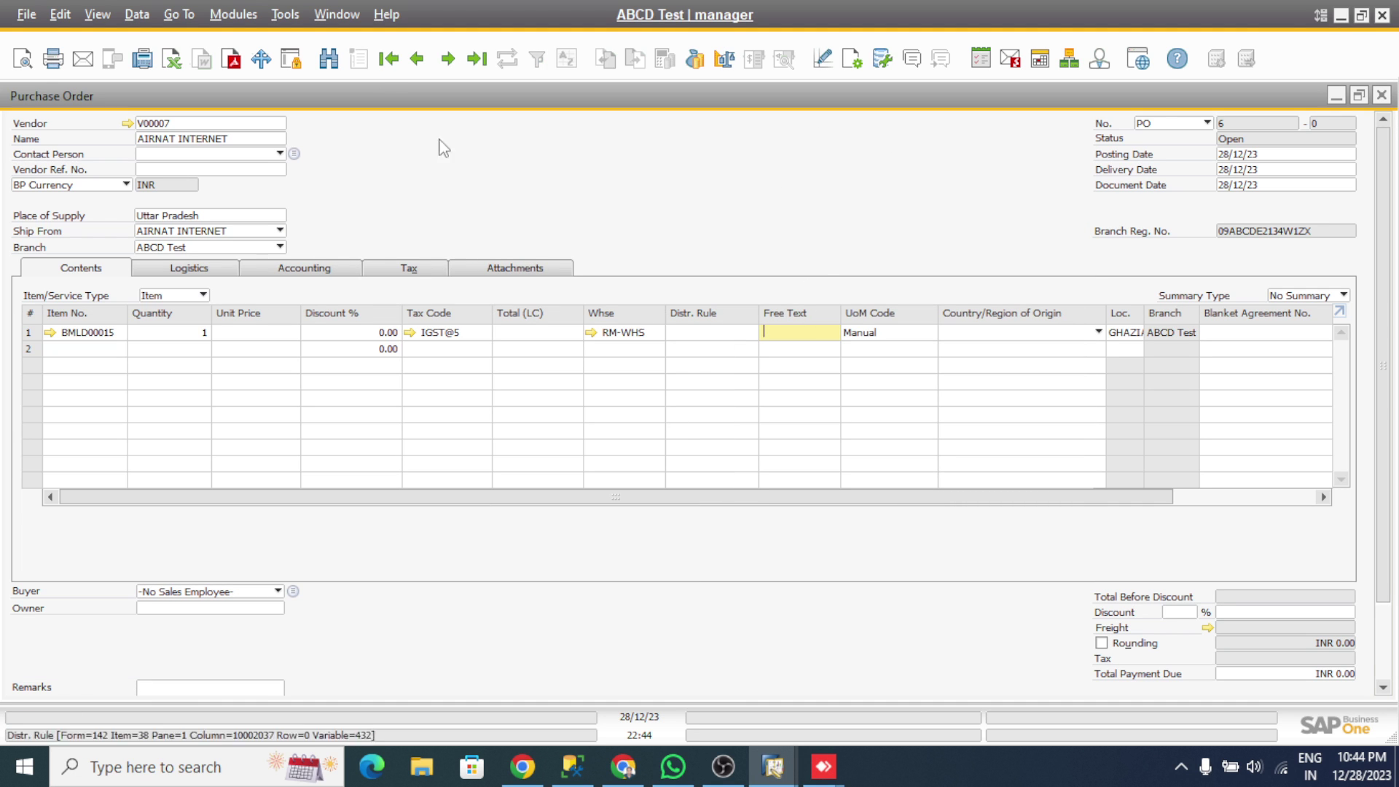
# Run the FMS user query TTTT against the purchase order's Free Text row and close the query result
pyautogui.click(292, 16)
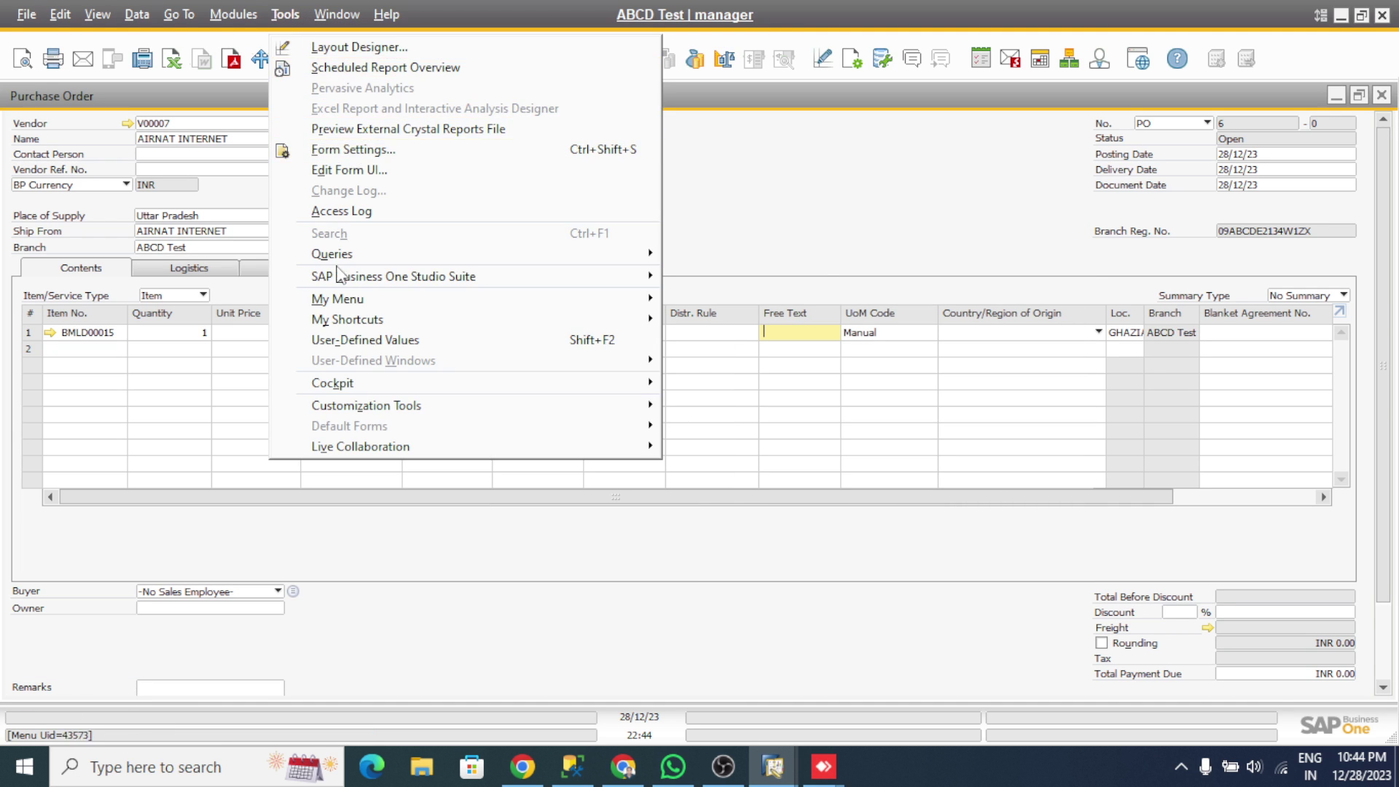
pyautogui.moveTo(357, 254)
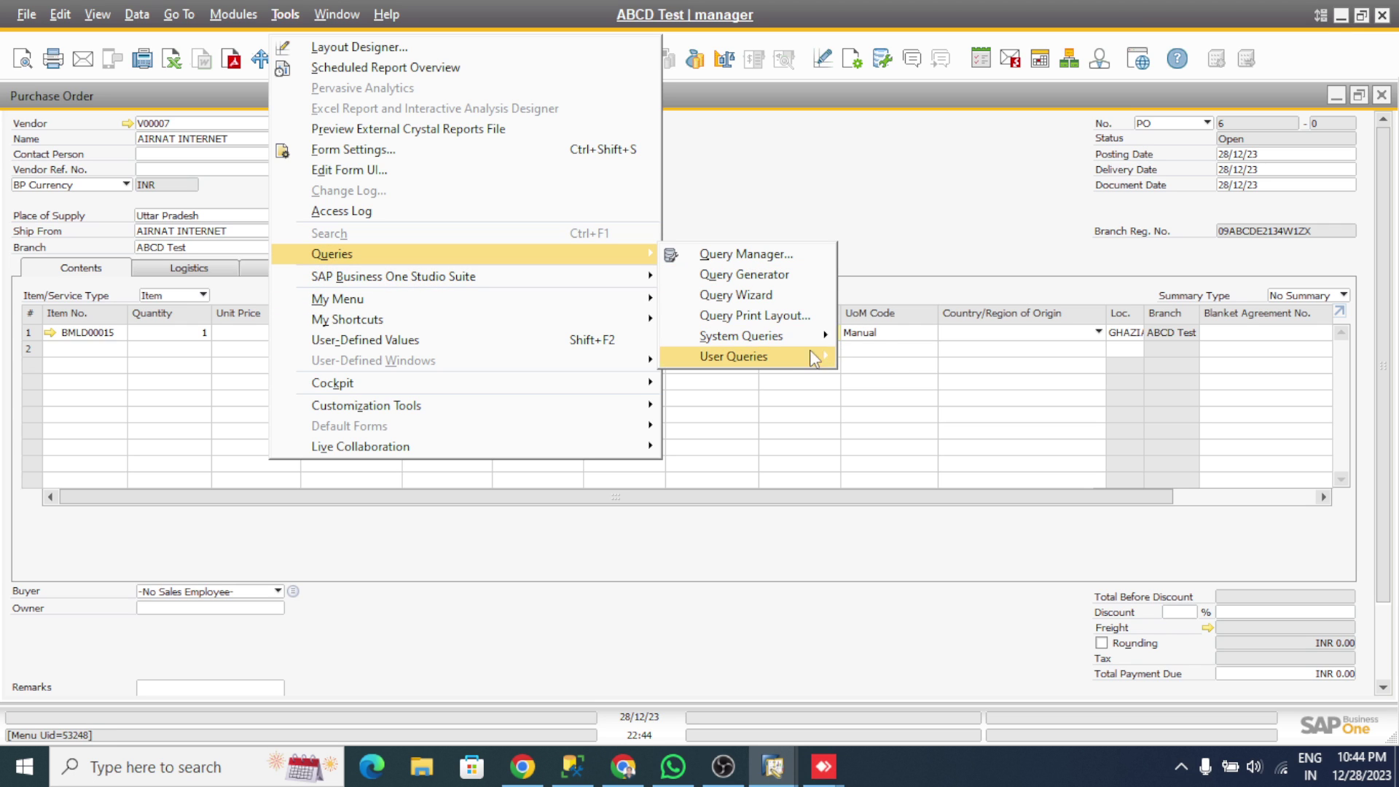
pyautogui.moveTo(796, 365)
pyautogui.moveTo(893, 379)
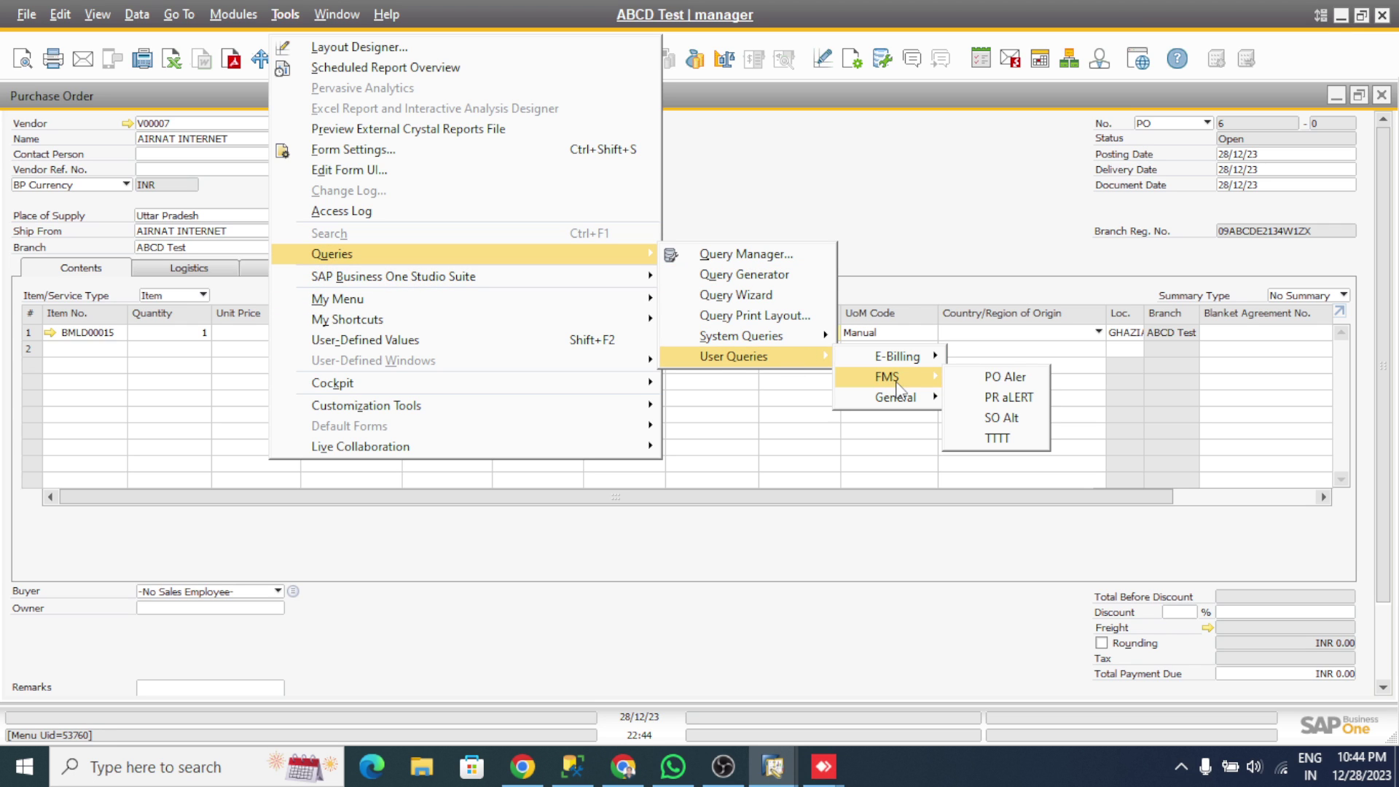
pyautogui.click(1004, 437)
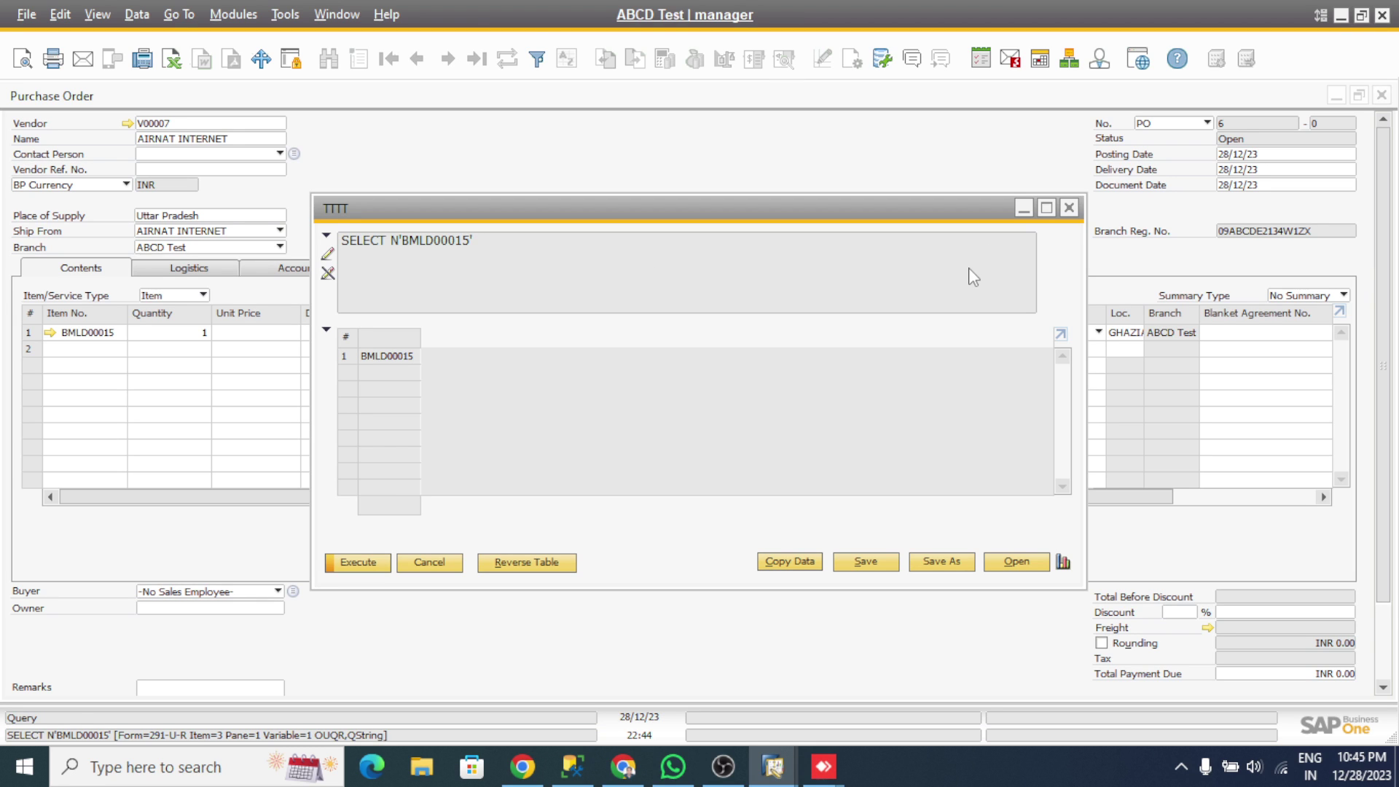
pyautogui.click(1070, 209)
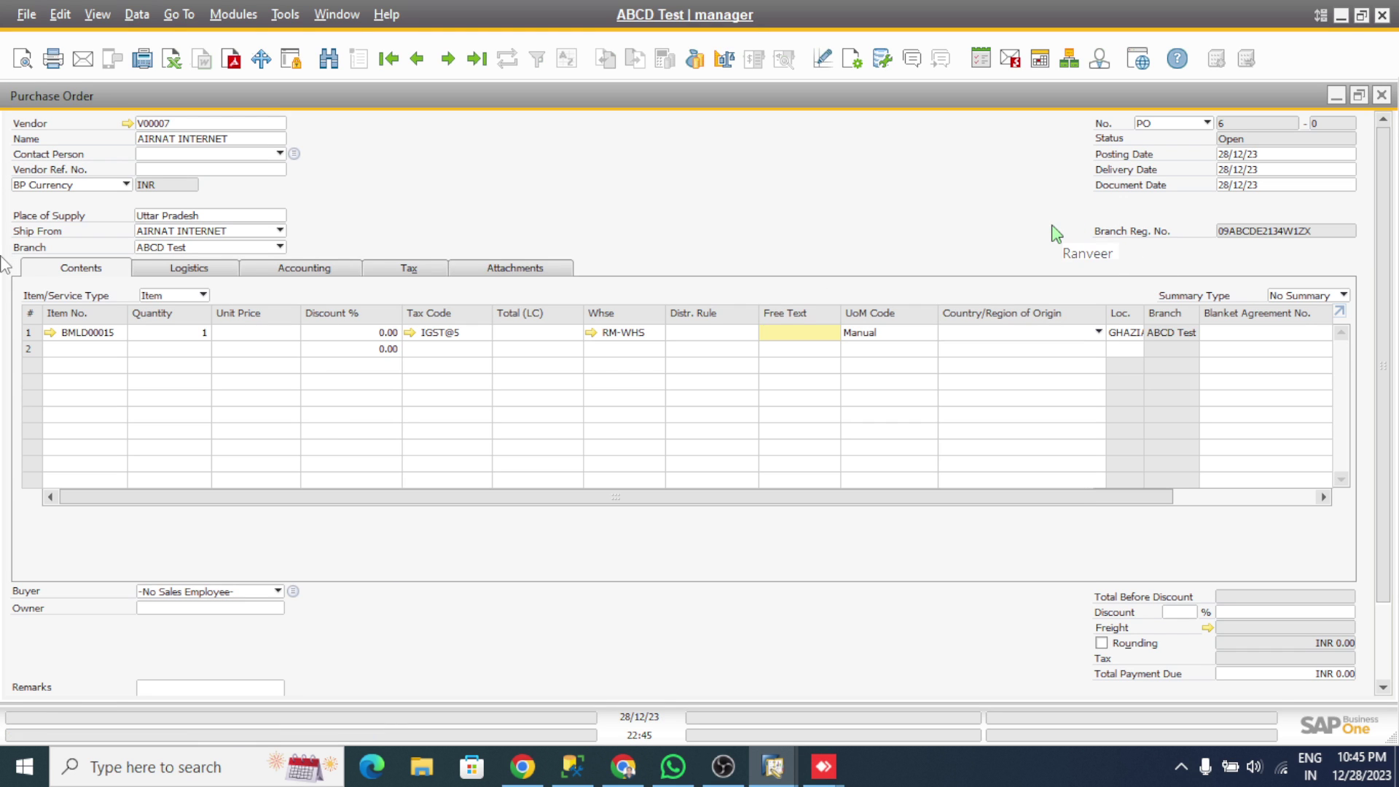
# Examine the item master record linked from the purchase order's first row, closing it once and reopening it
pyautogui.click(50, 333)
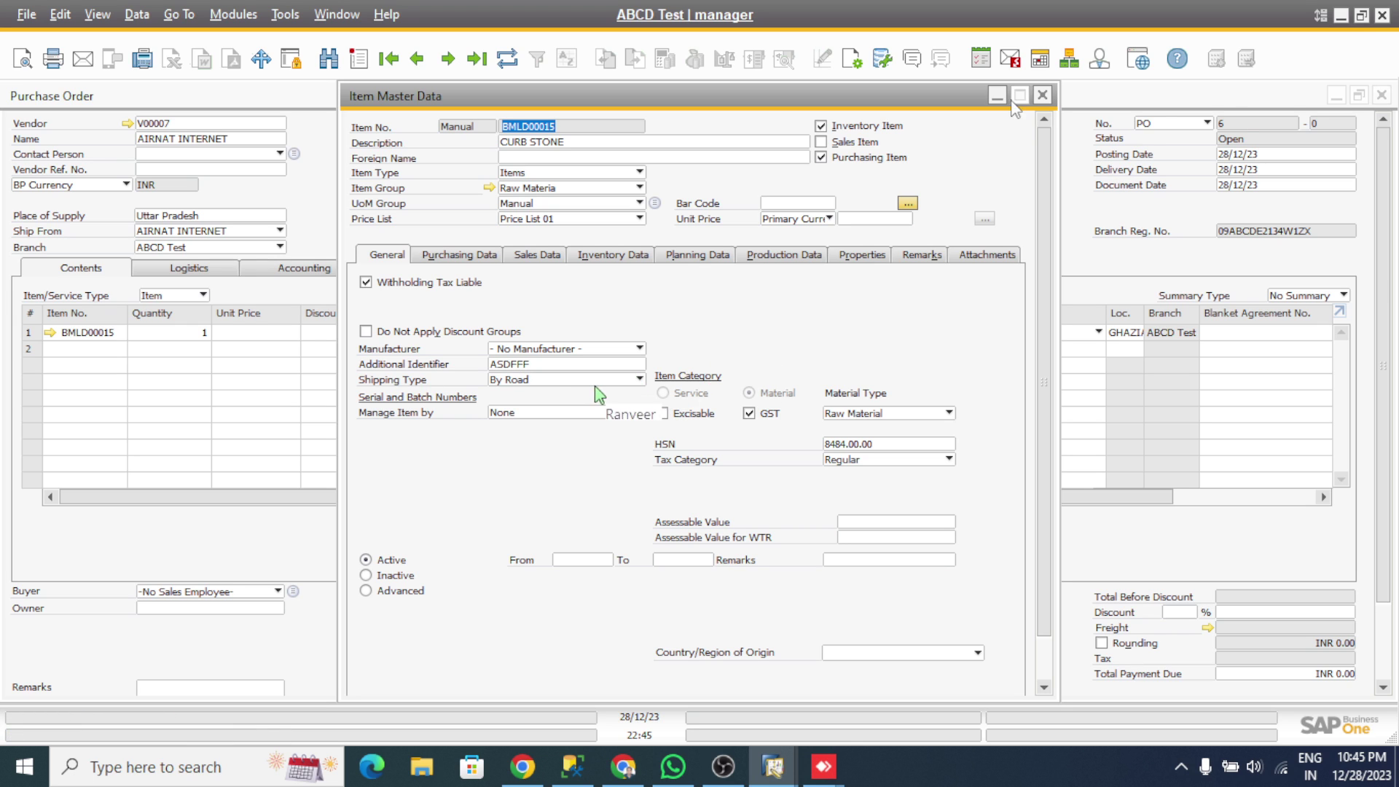
pyautogui.click(1043, 95)
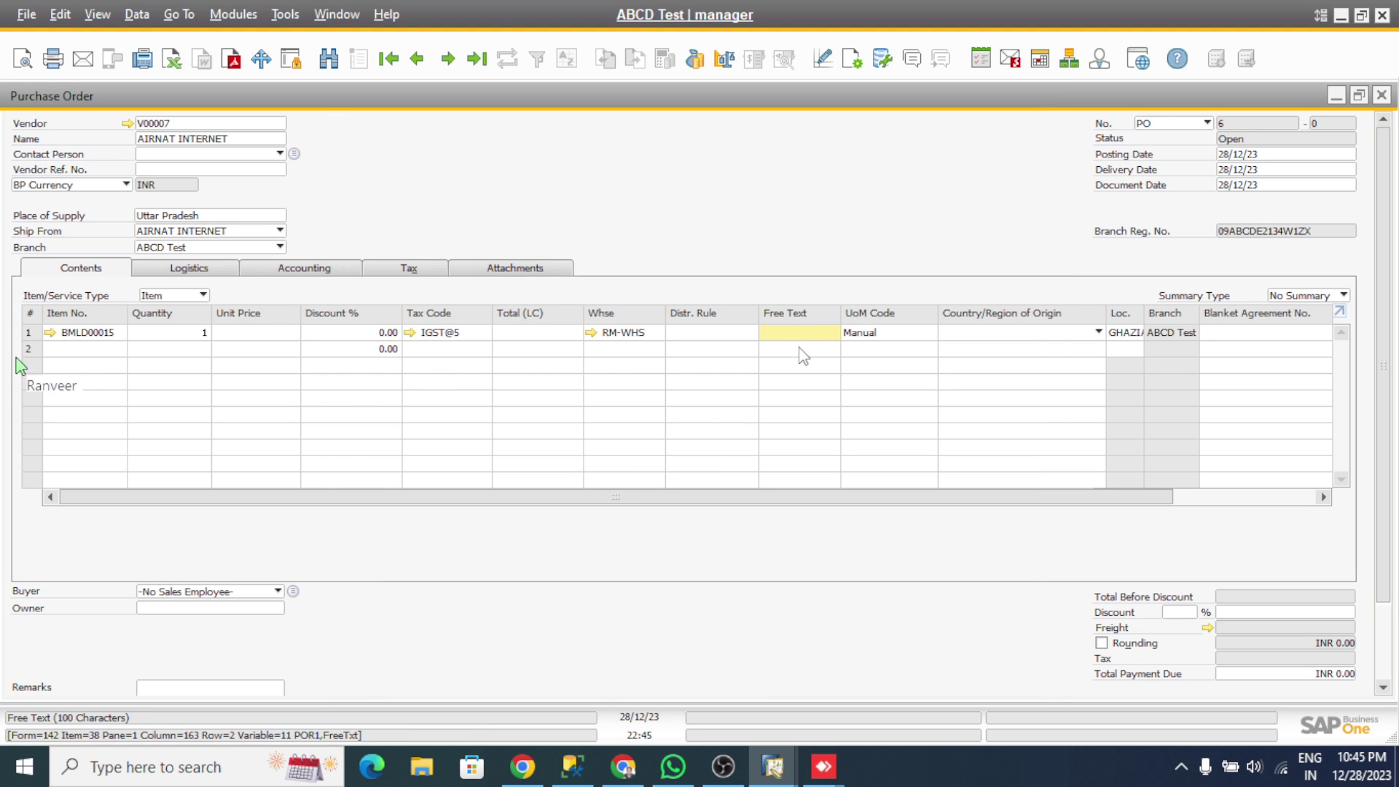
pyautogui.click(47, 332)
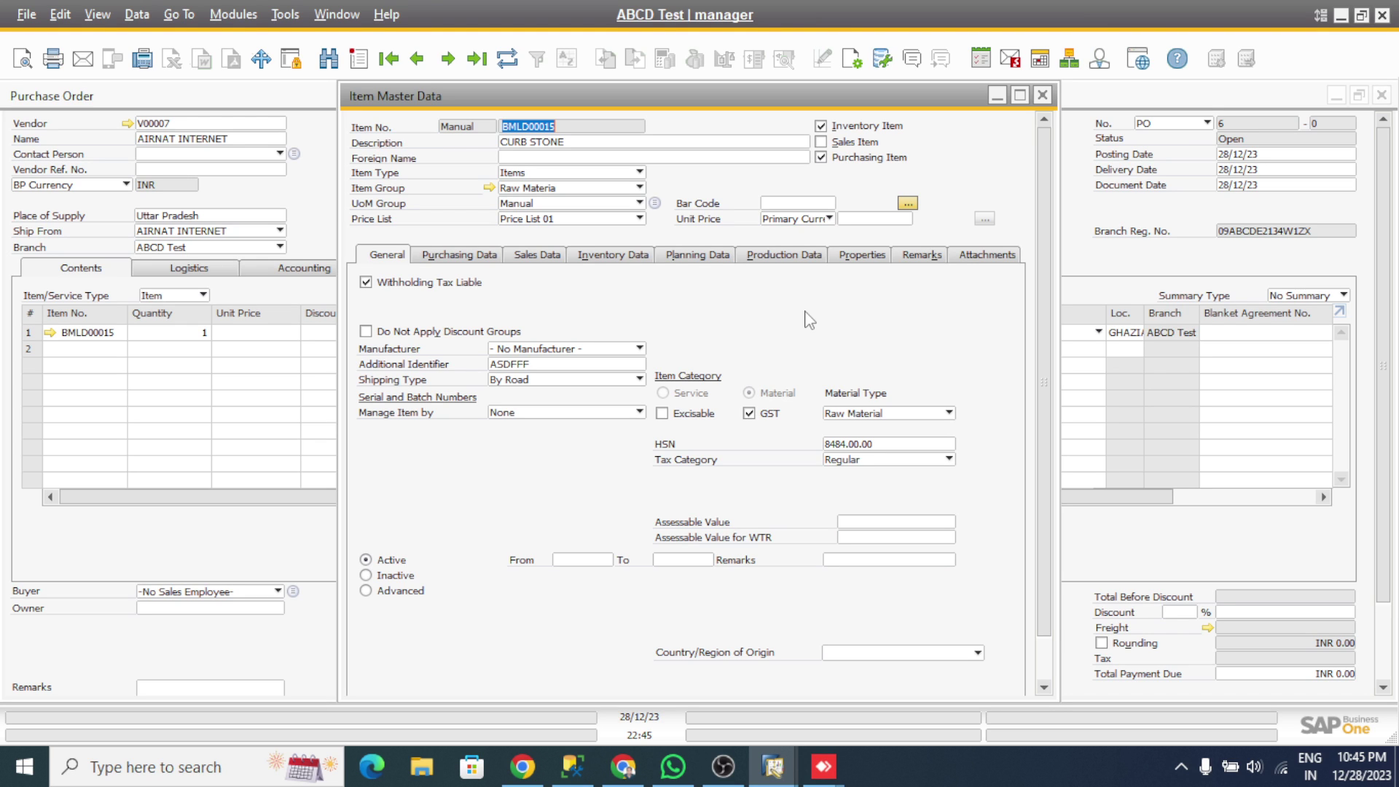
# Switch to SQL Server Management Studio and run select * from POR1 in a new query on the ambikaenergy database
pyautogui.click(574, 766)
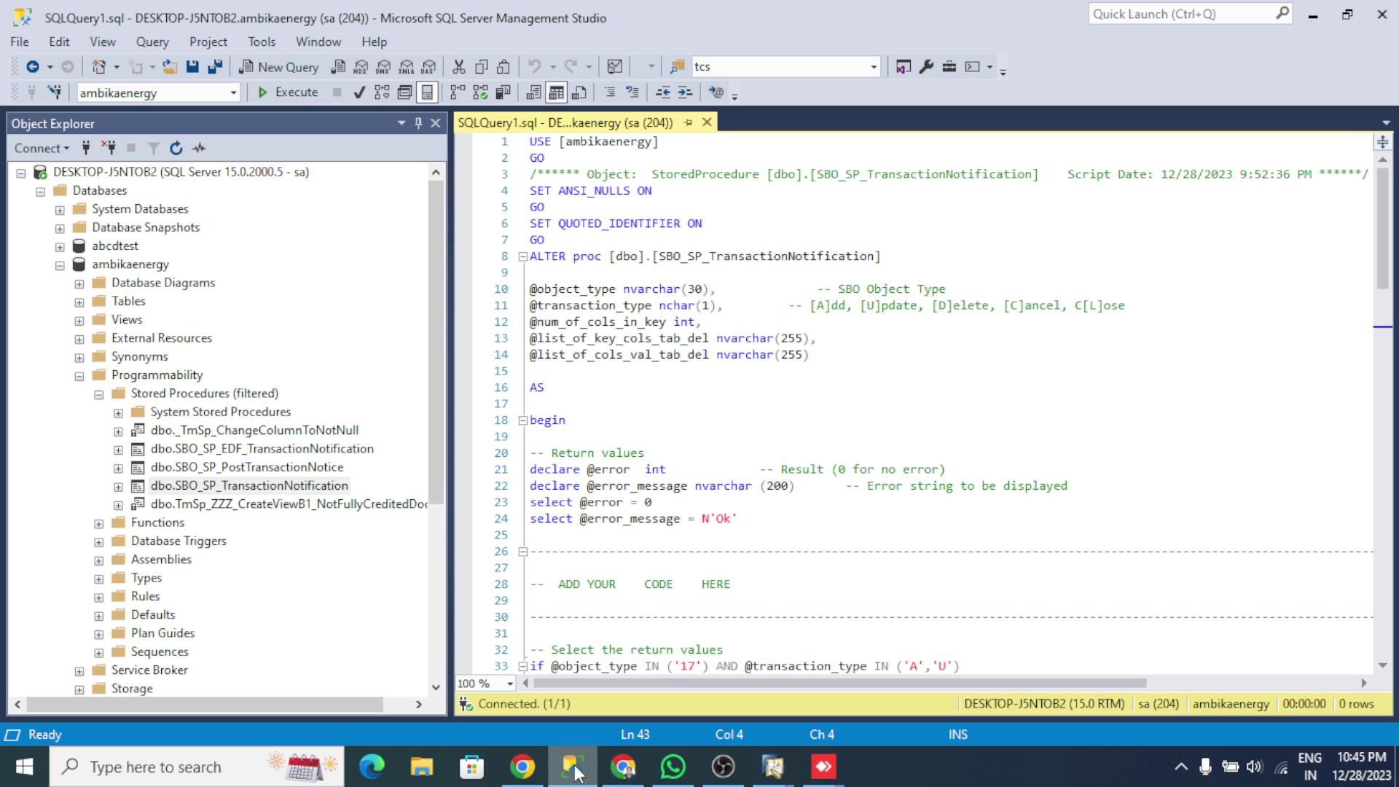
pyautogui.click(289, 67)
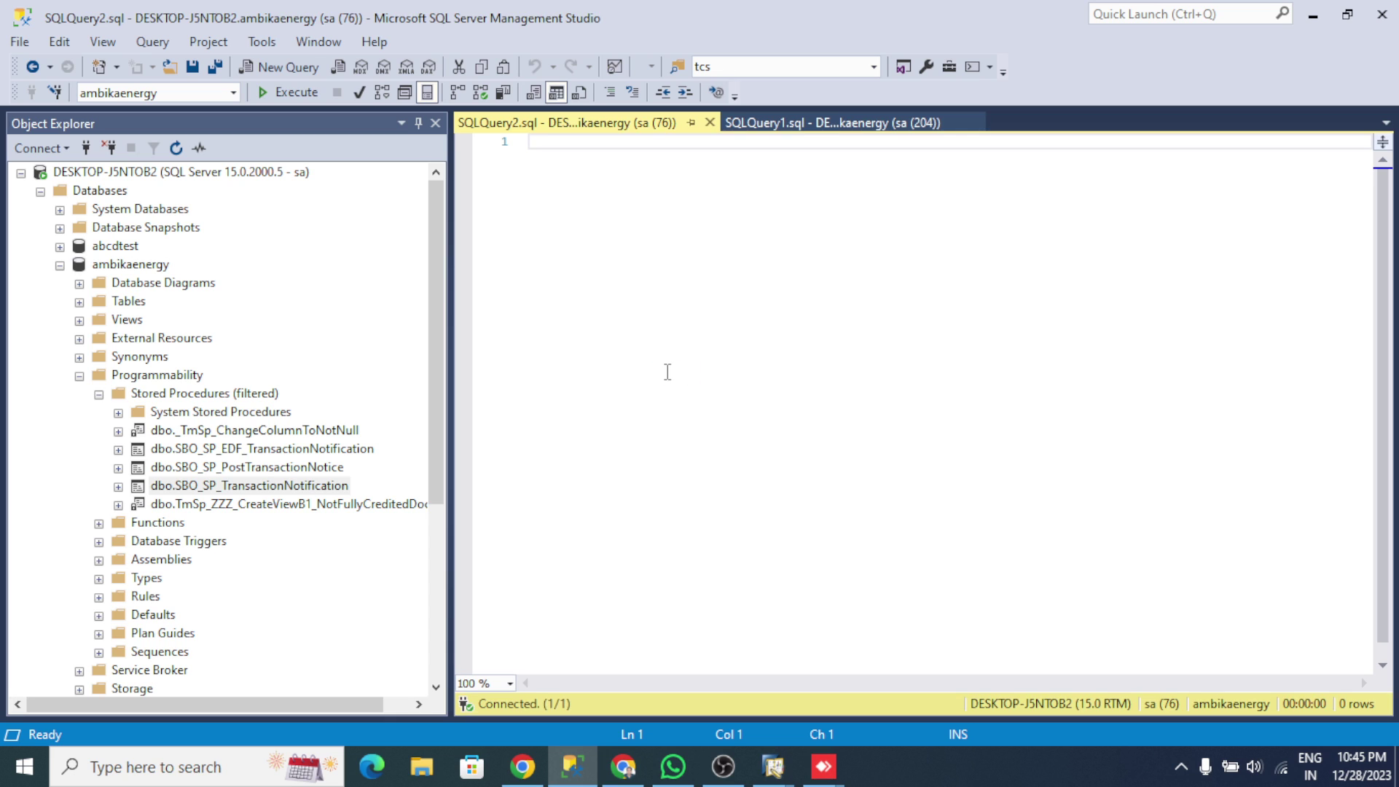
pyautogui.write('selec')
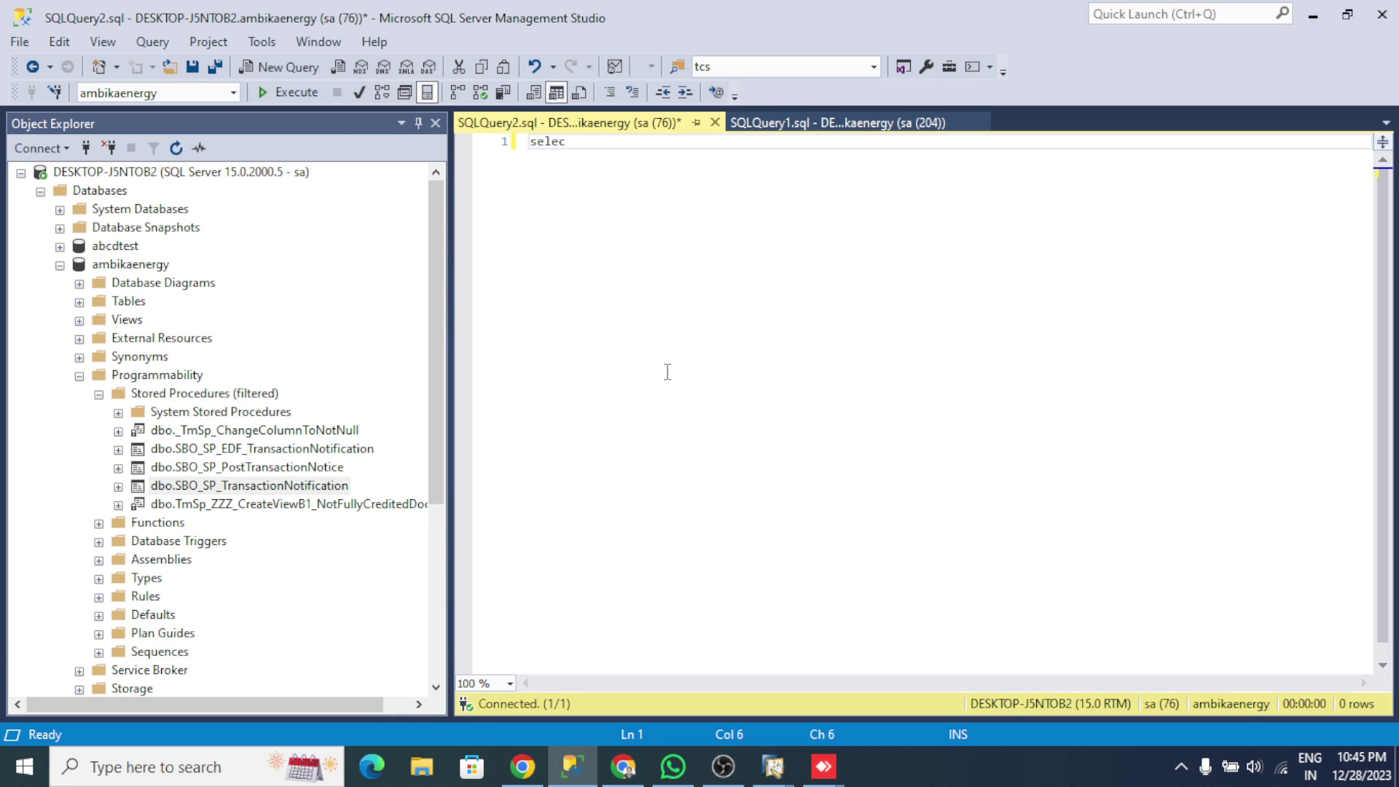
pyautogui.write('t * from POR1')
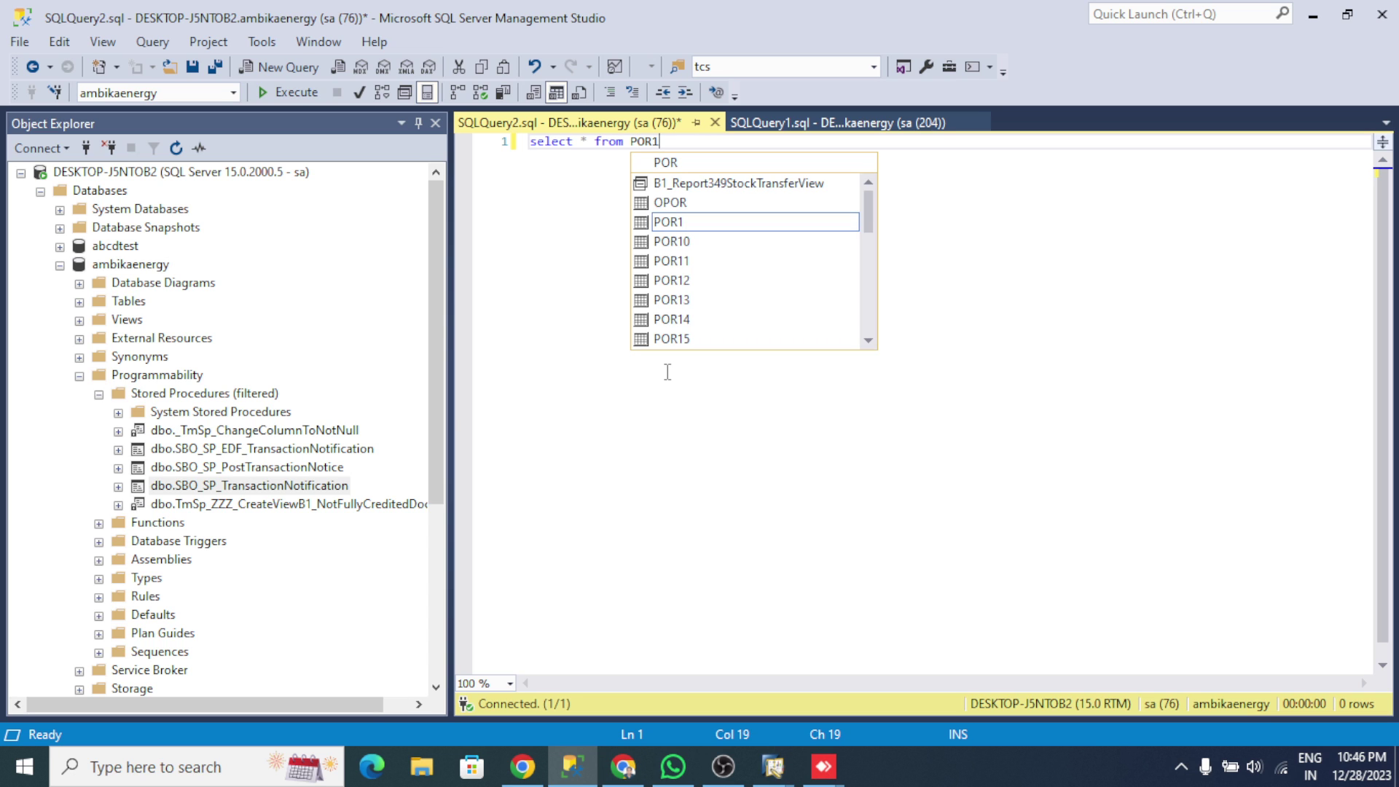
pyautogui.press('F5')
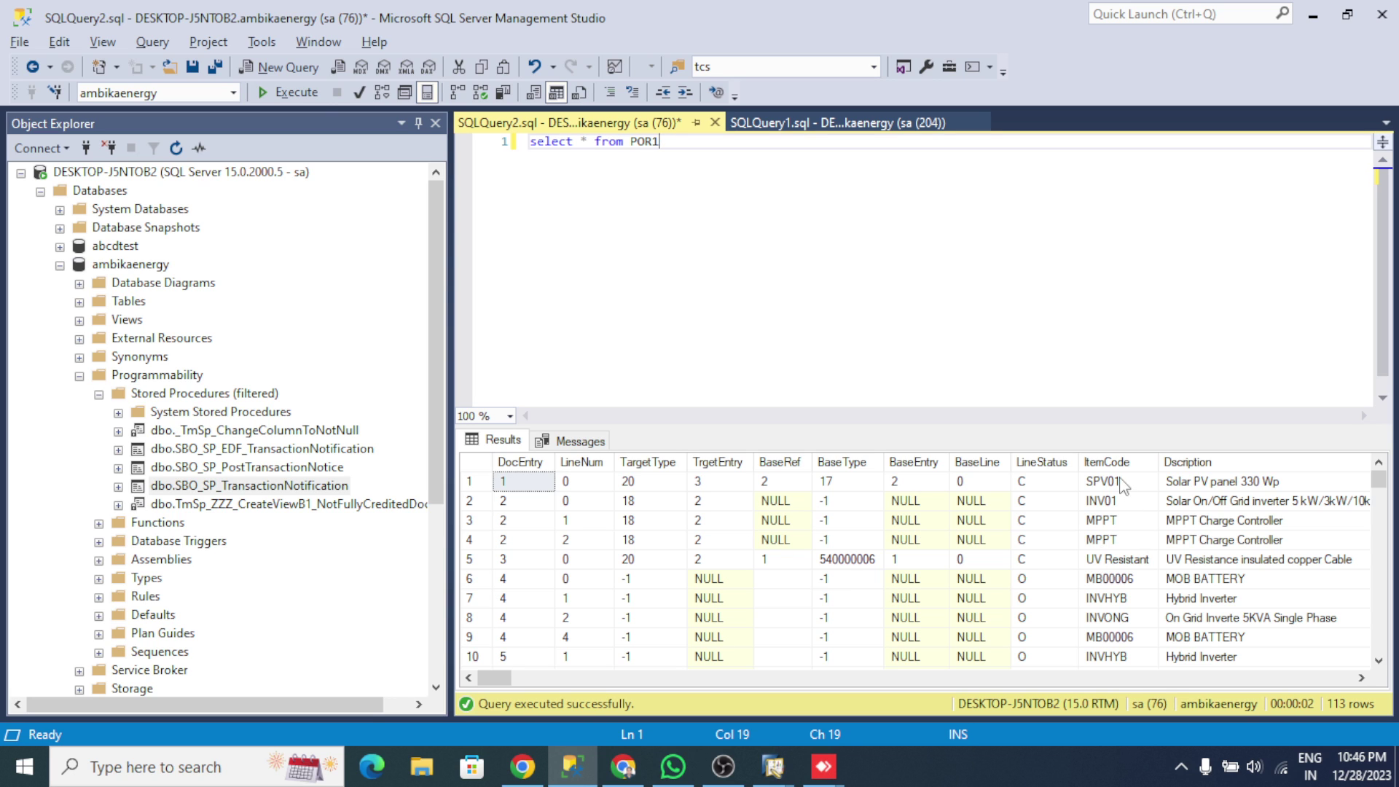
# Examine the ItemCode values in the POR1 results from the first rows through to the last ones
pyautogui.moveTo(1122, 482); pyautogui.dragTo(1112, 575)
pyautogui.click(1116, 600)
pyautogui.click(1117, 637)
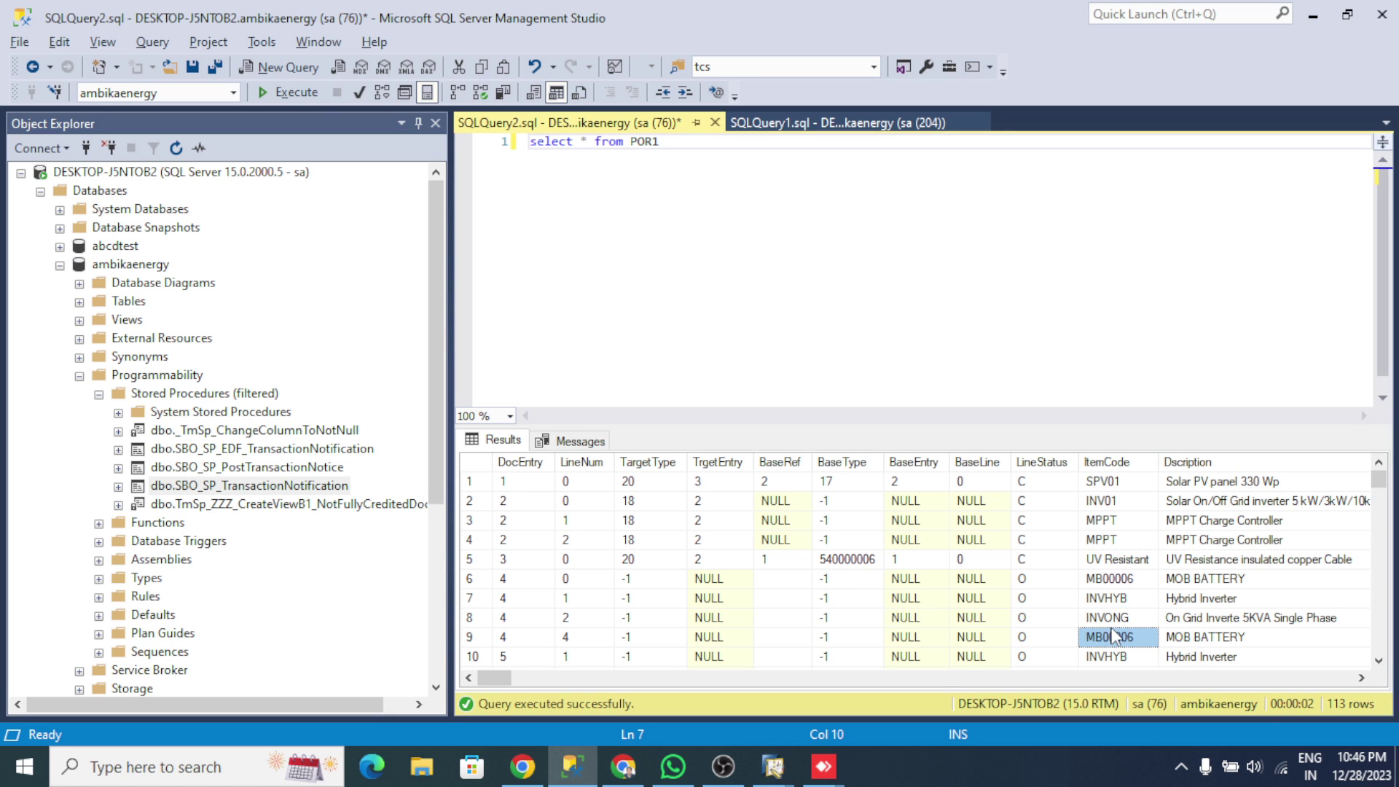
pyautogui.moveTo(1108, 520); pyautogui.dragTo(1115, 539)
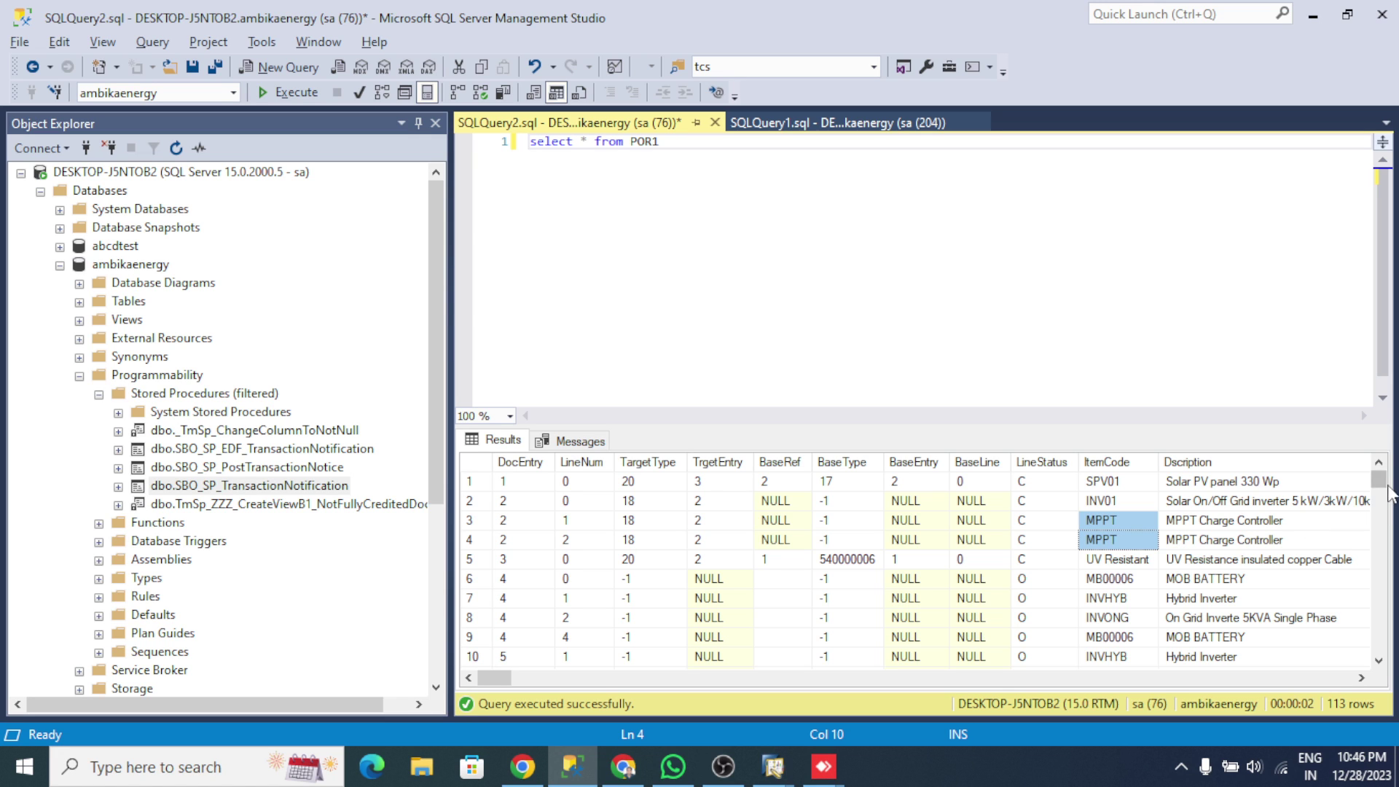
pyautogui.moveTo(1378, 481); pyautogui.dragTo(1379, 661)
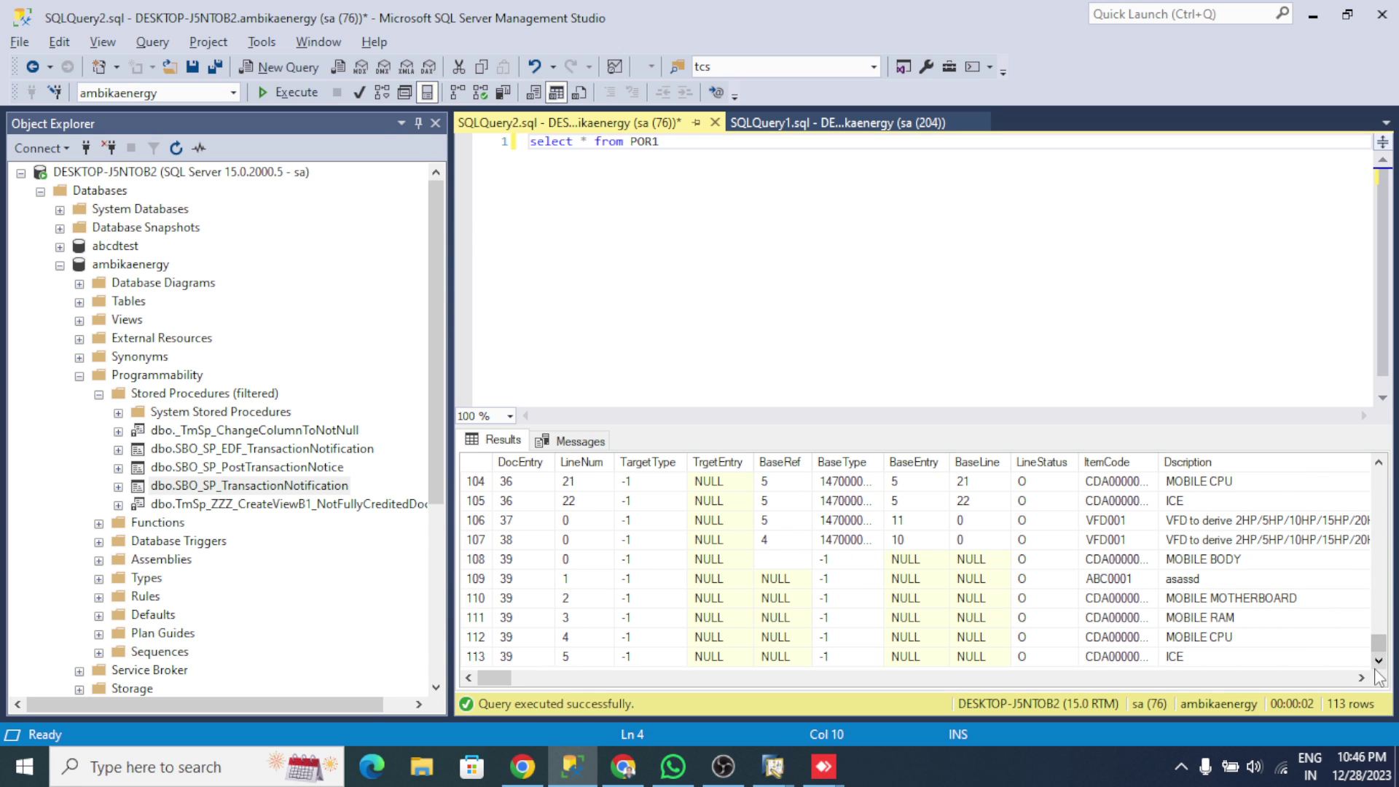
pyautogui.click(1109, 641)
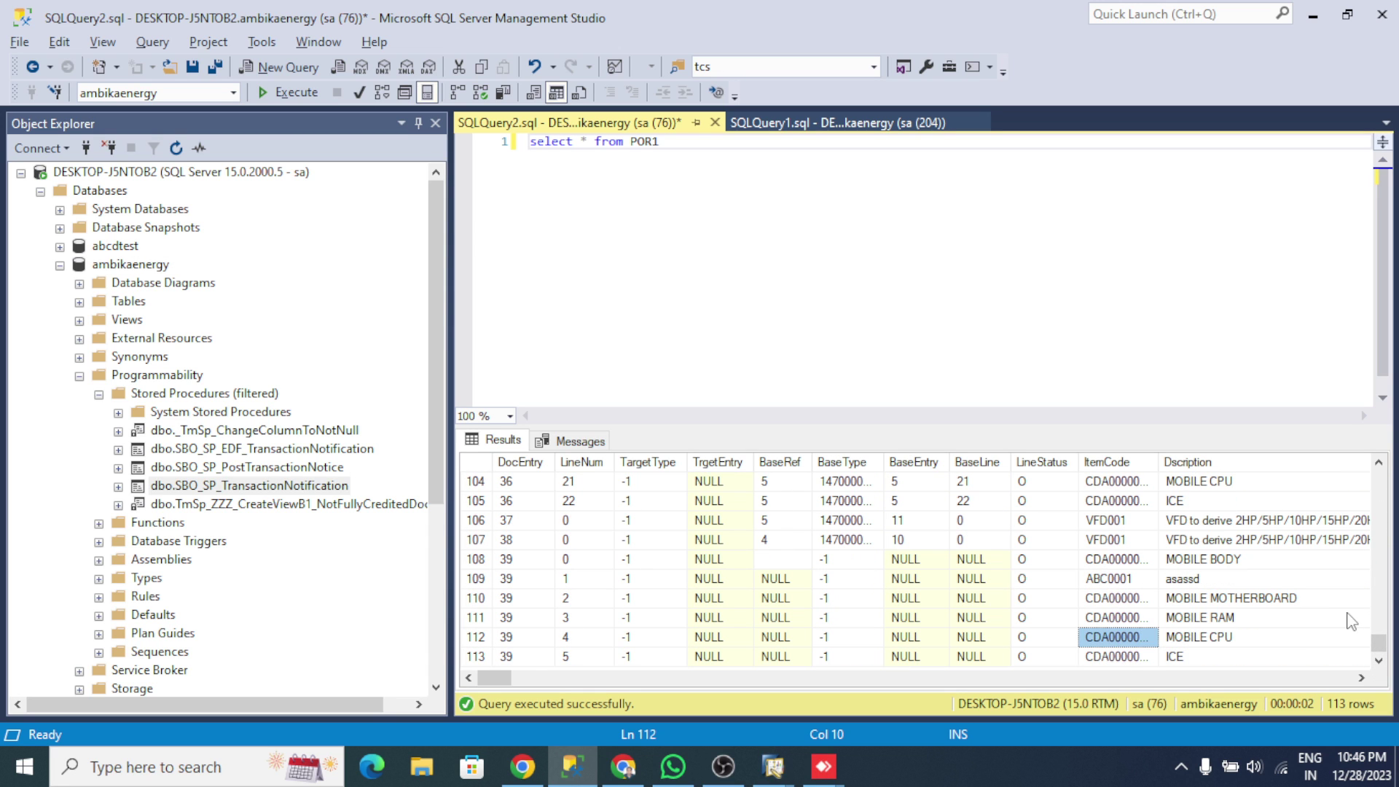
# Close the POR1 query without saving it and switch back to the ABCD Test company in SAP Business One
pyautogui.click(715, 124)
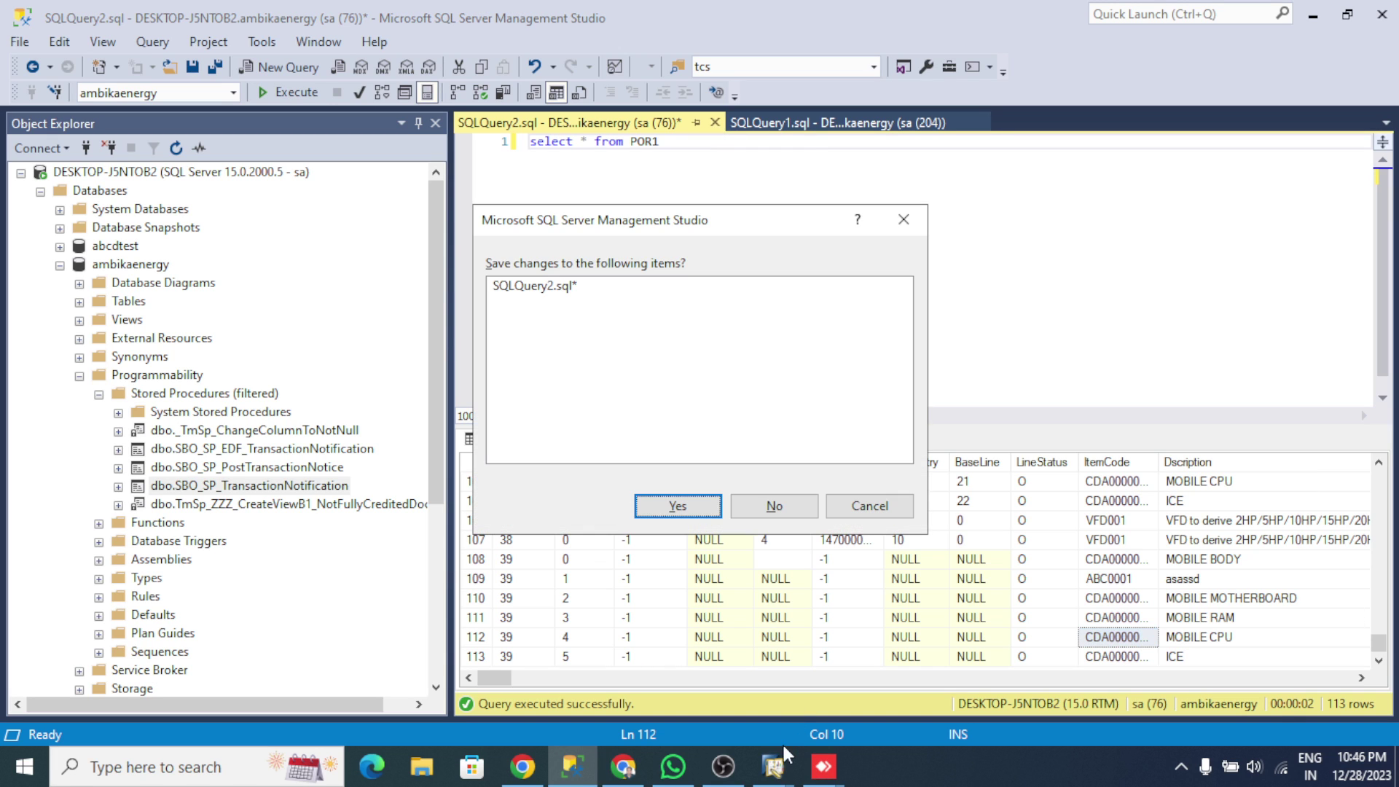
pyautogui.click(775, 506)
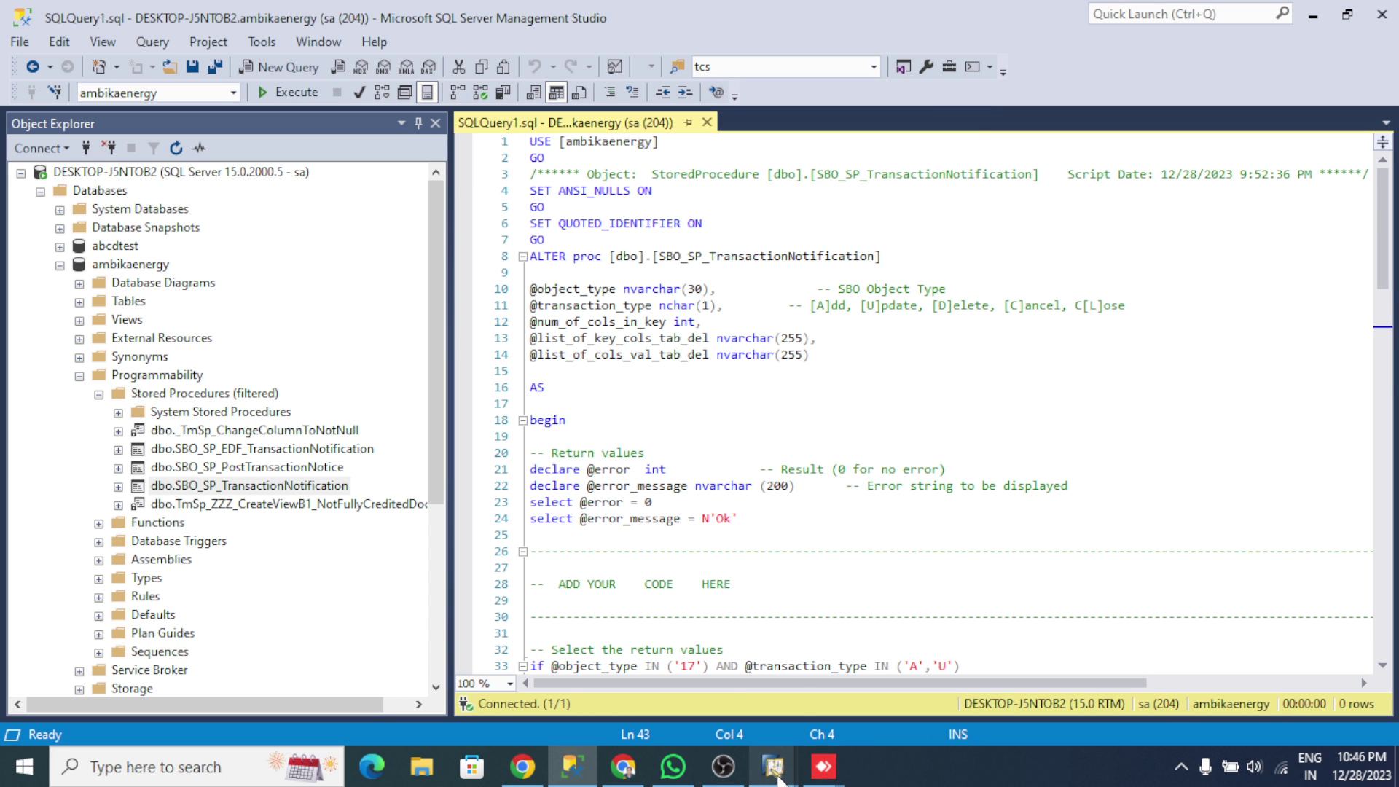
pyautogui.moveTo(774, 777)
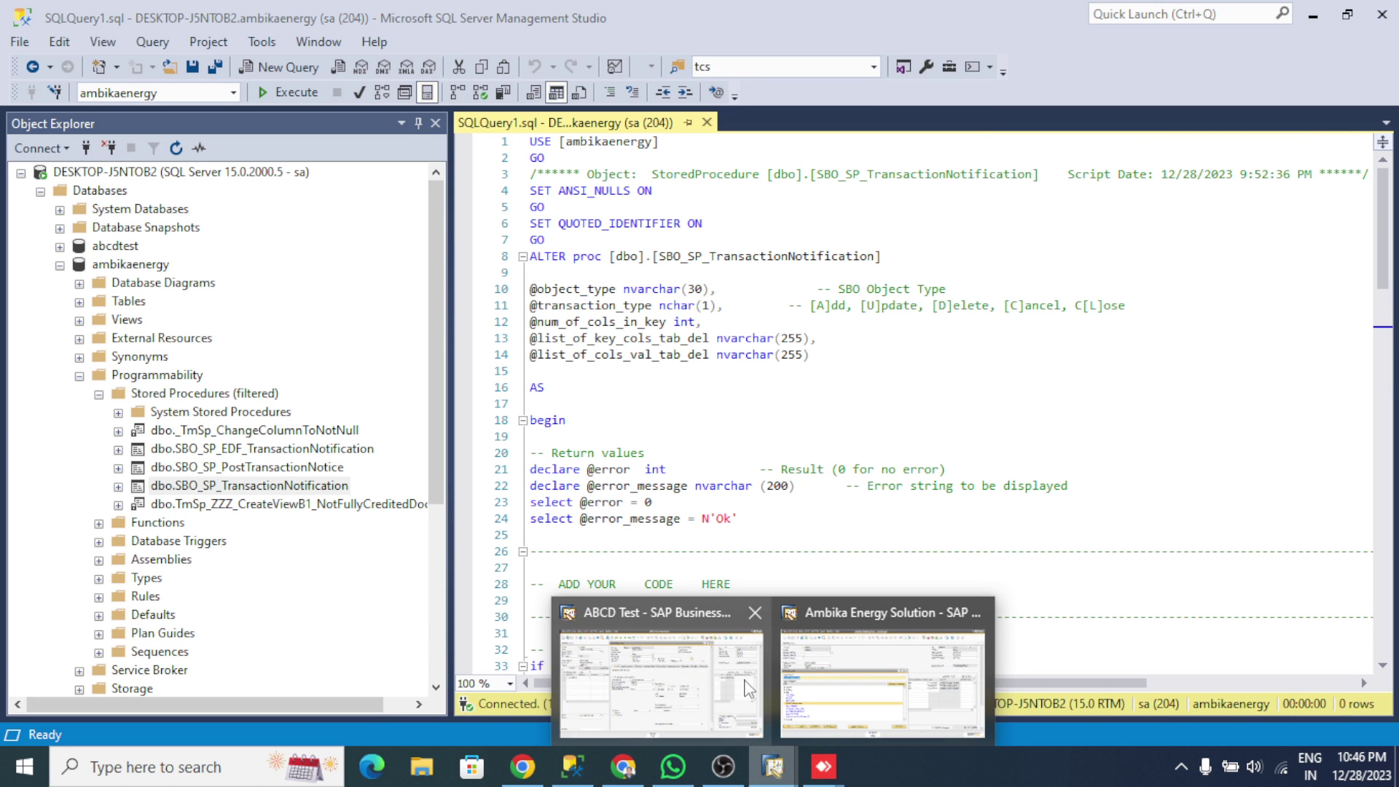
pyautogui.click(815, 683)
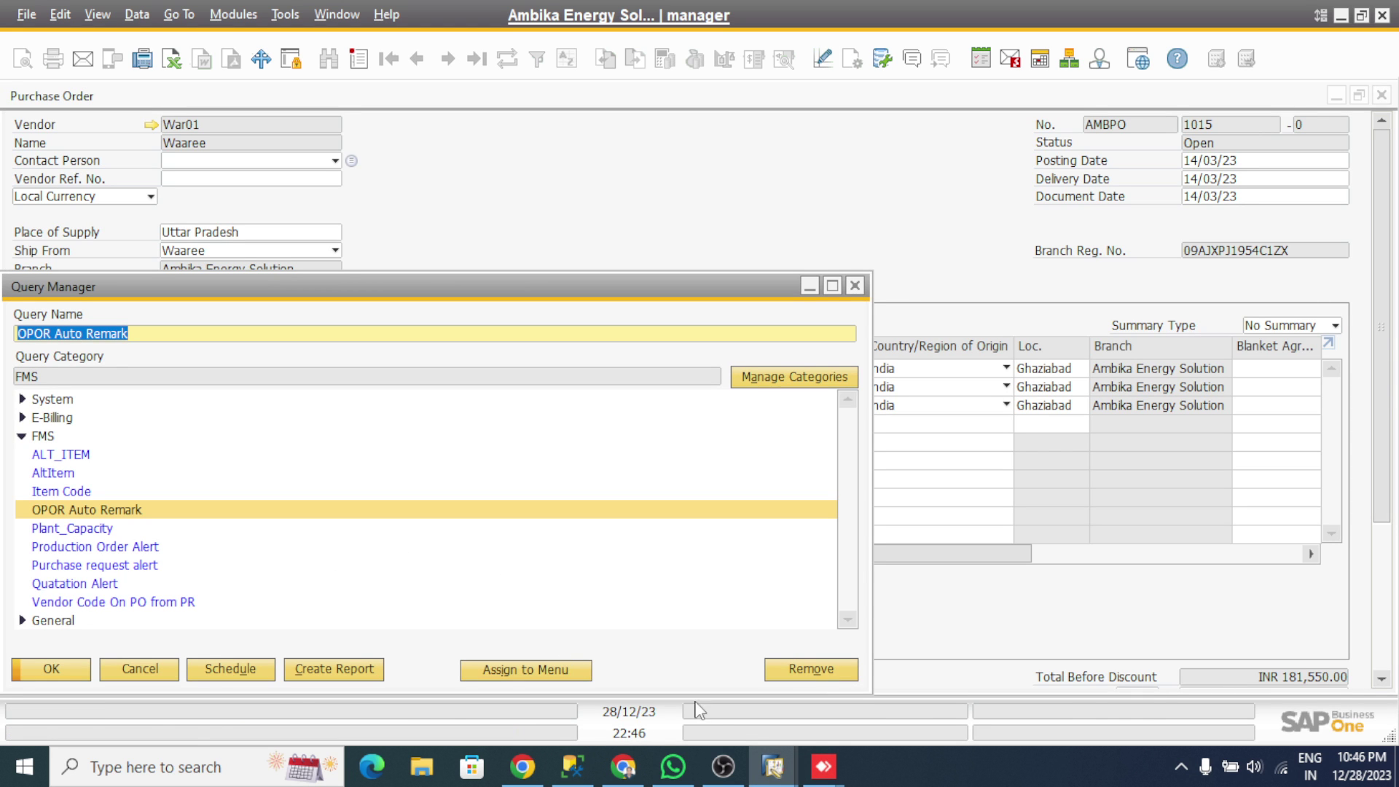
pyautogui.click(767, 762)
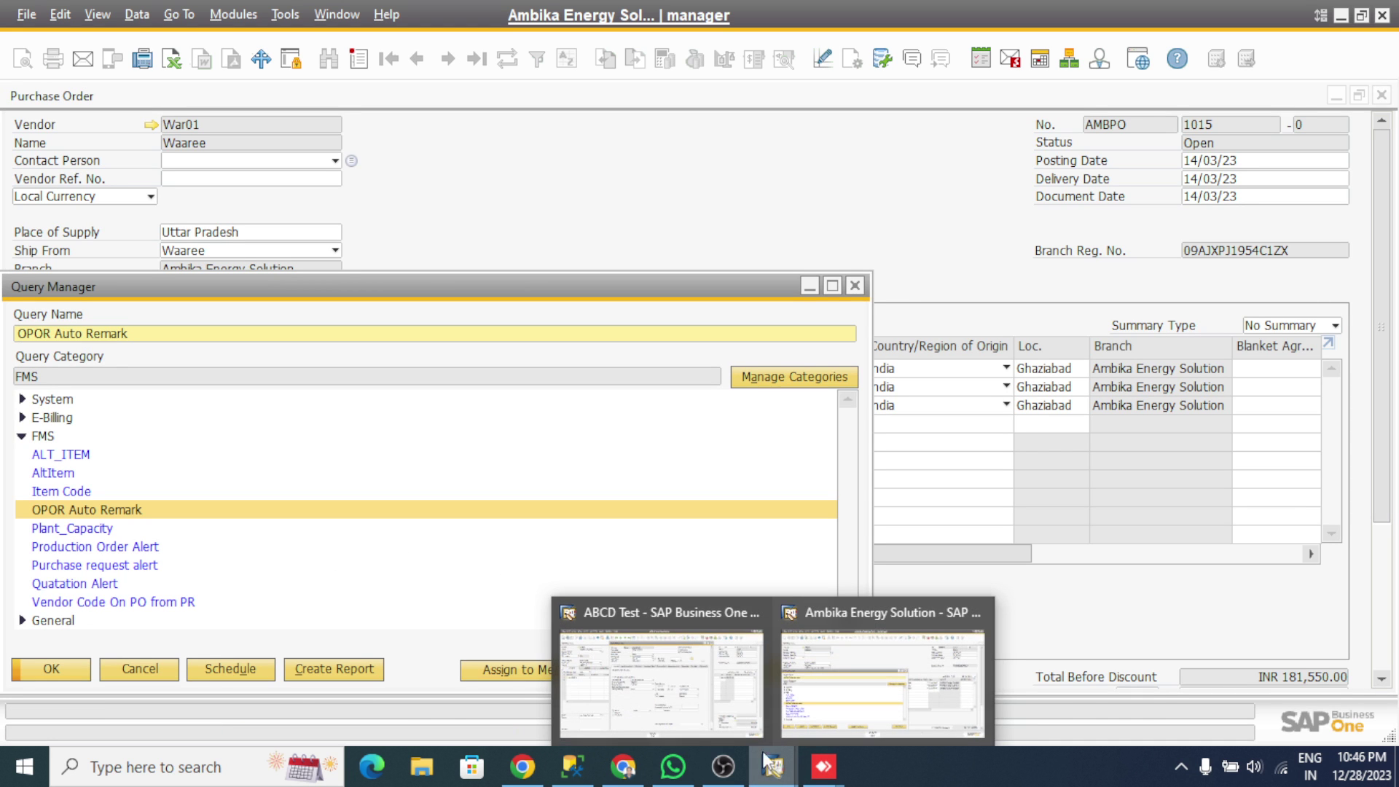
pyautogui.click(648, 688)
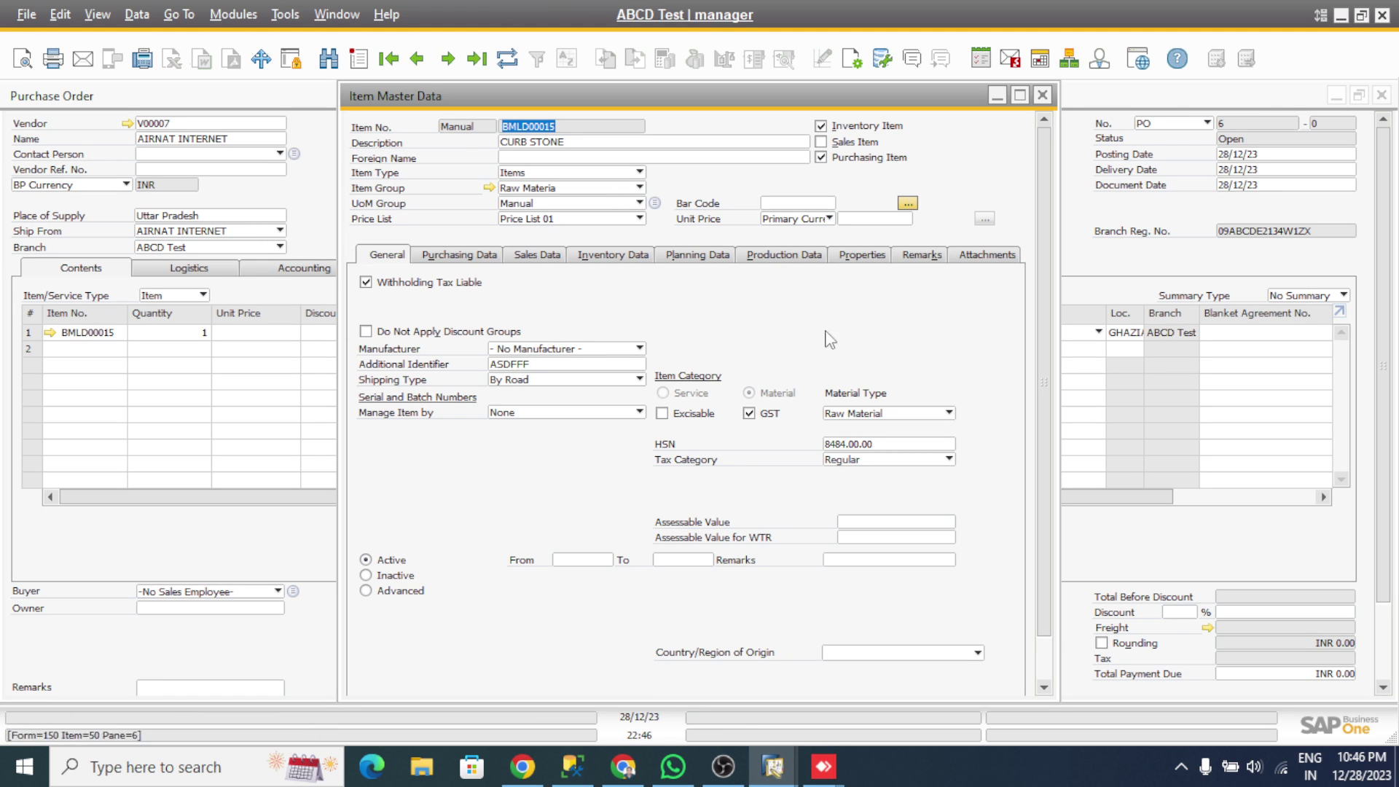
# Check the item's Additional Identifier field, close the item record and open the saved query TTTT from the FMS category
pyautogui.click(528, 365)
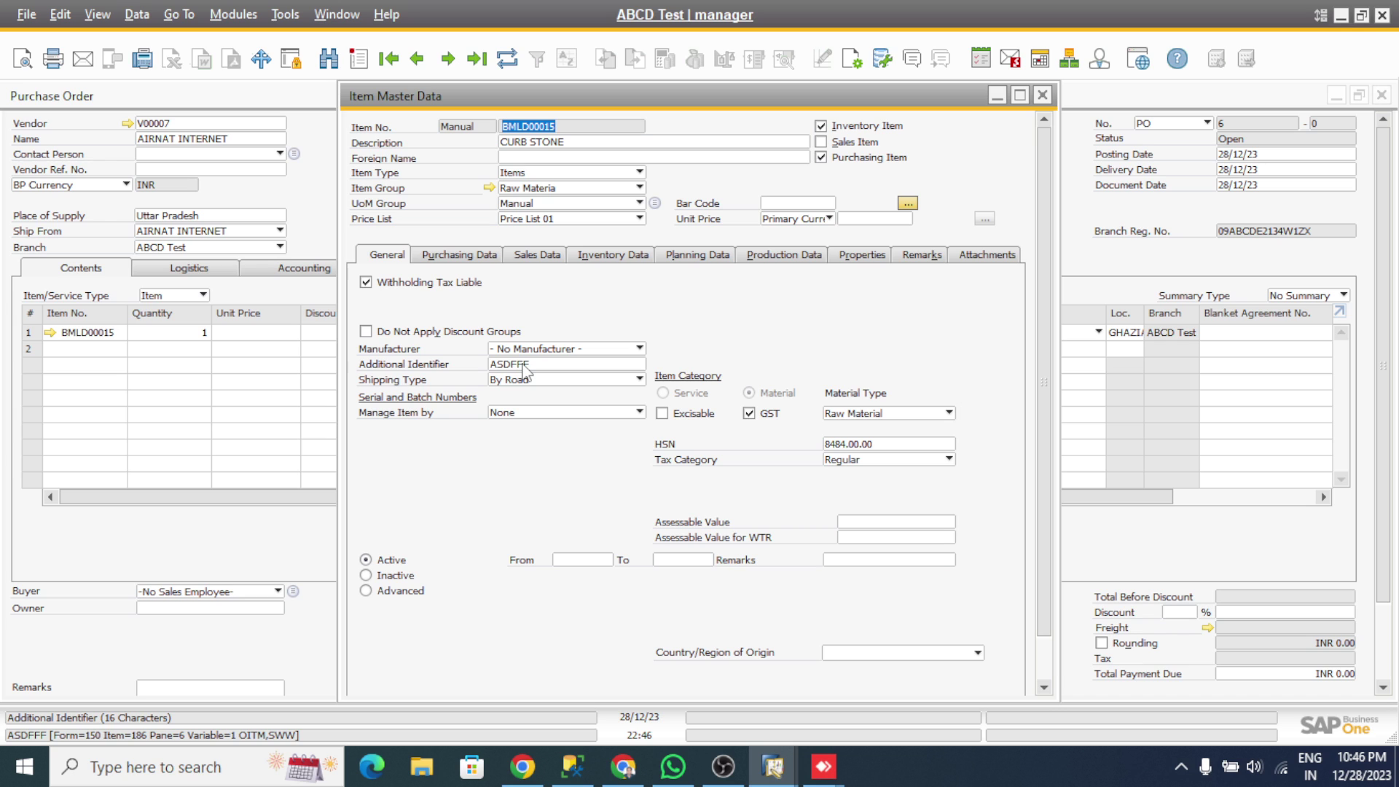
pyautogui.click(1043, 95)
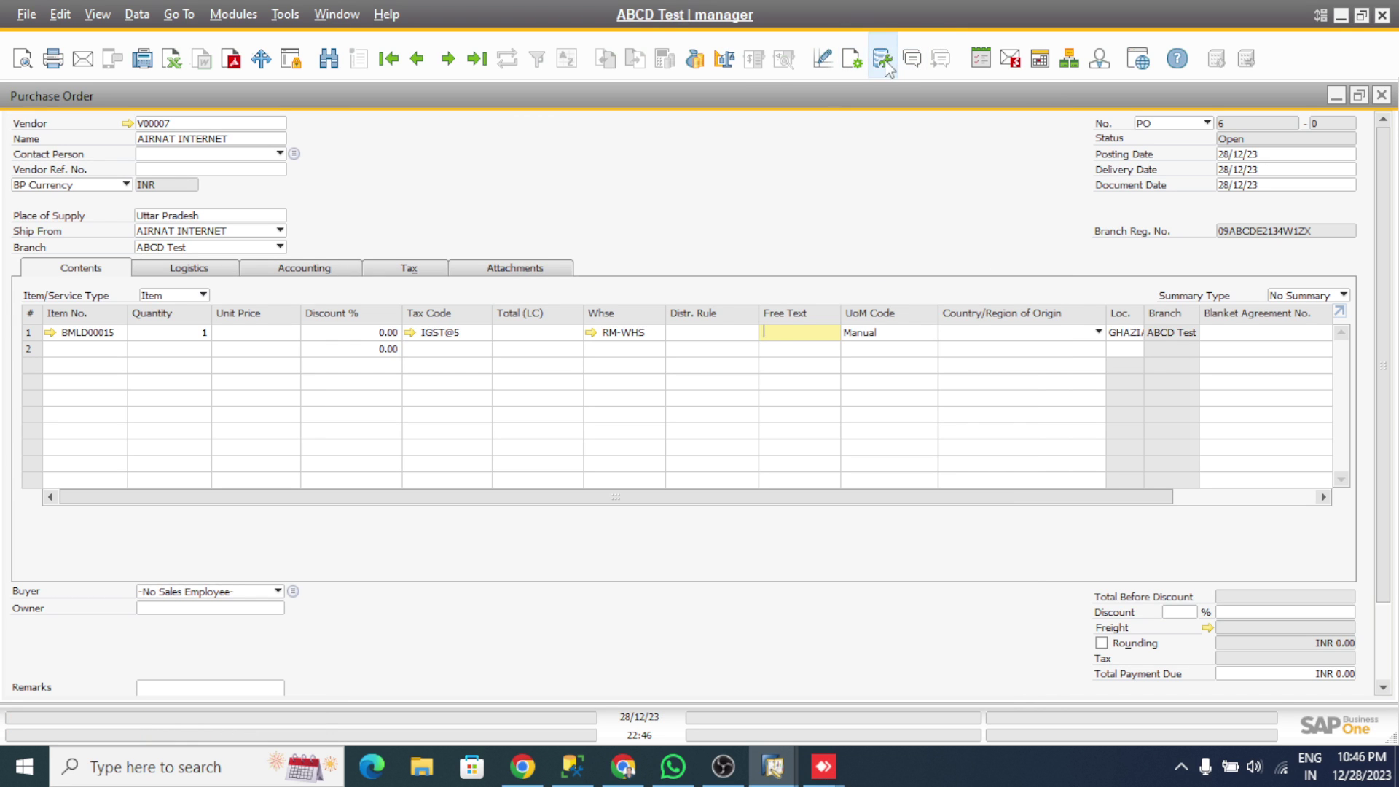
pyautogui.click(885, 61)
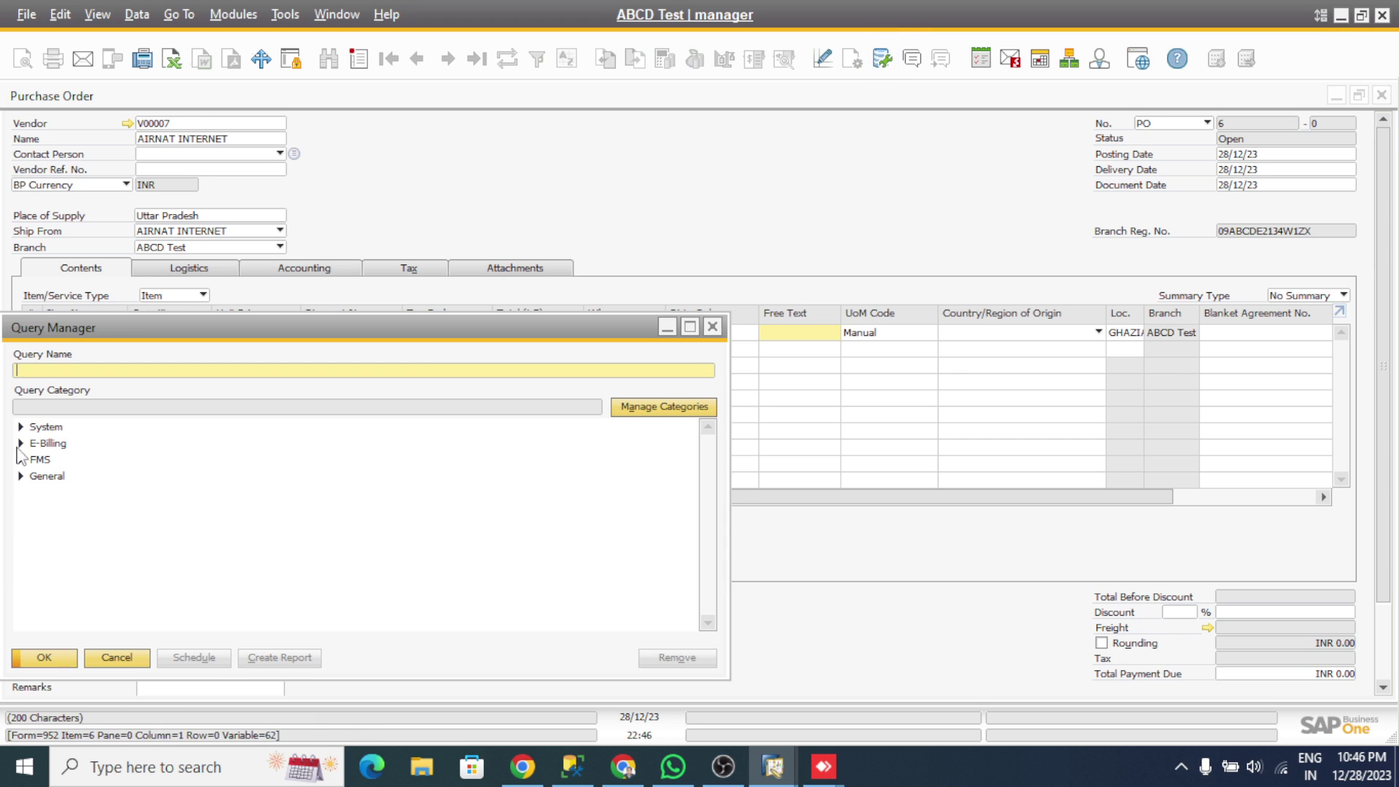
pyautogui.doubleClick(30, 464)
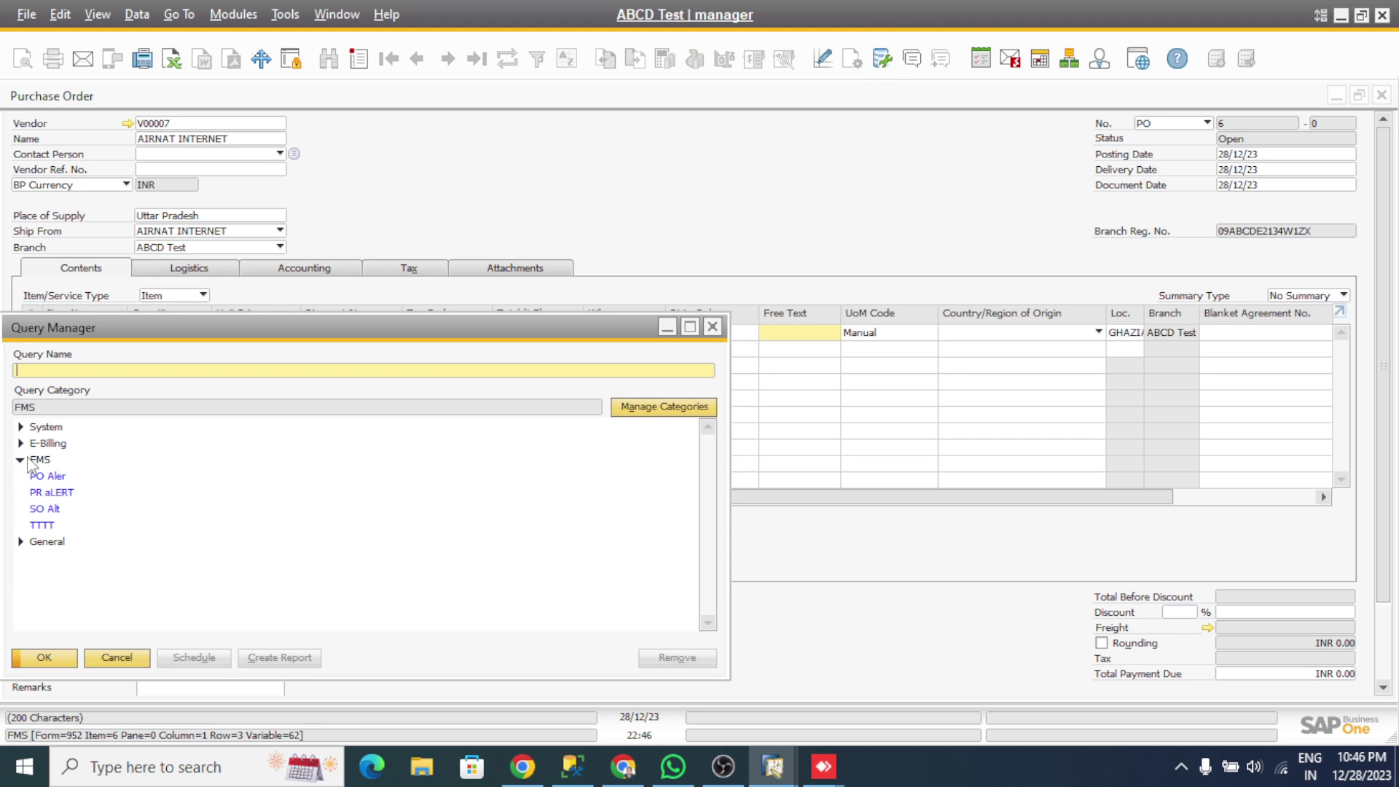
pyautogui.doubleClick(47, 524)
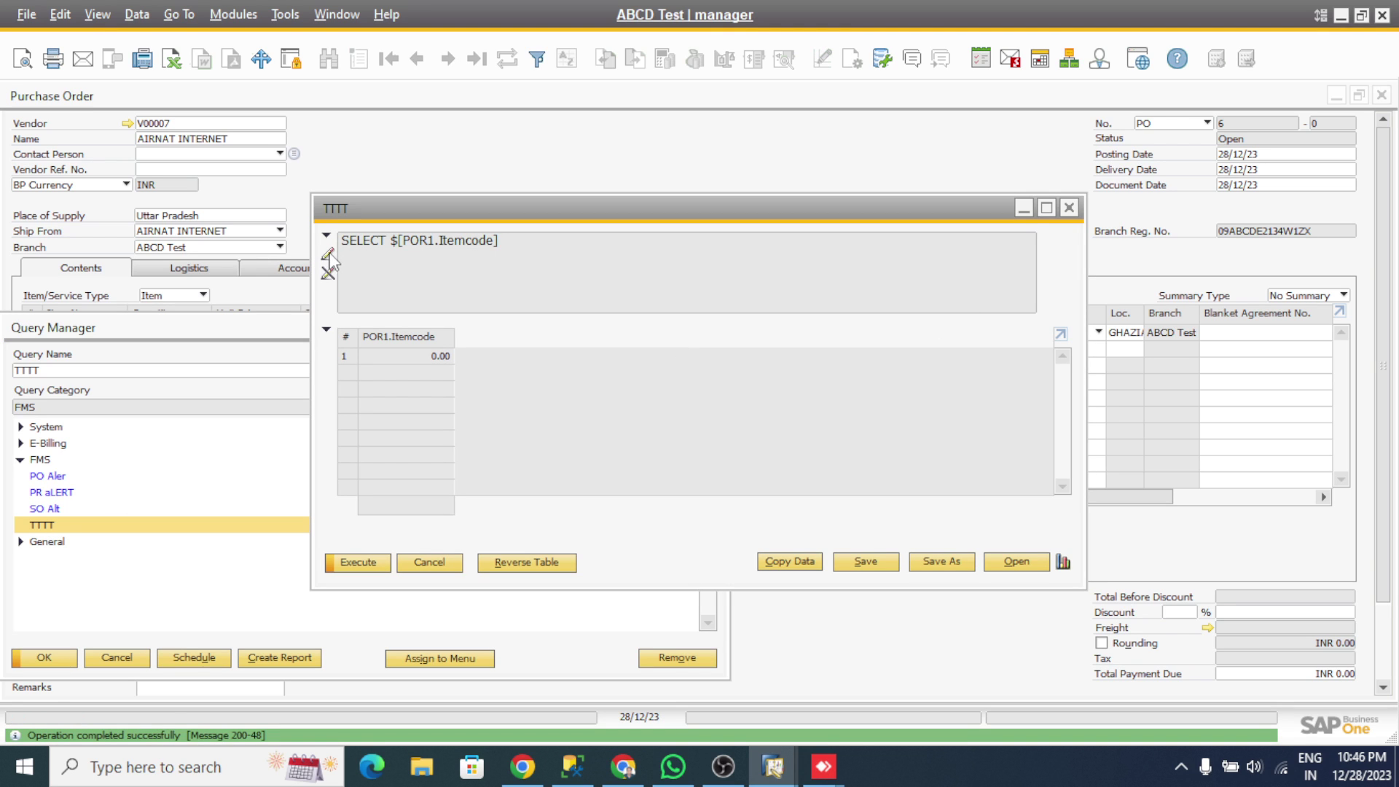
# Rewrite the TTTT query as SELECT SWW from OITM where Itemcode=$[POR1.Itemcode], save it and close the Query Manager
pyautogui.click(391, 240)
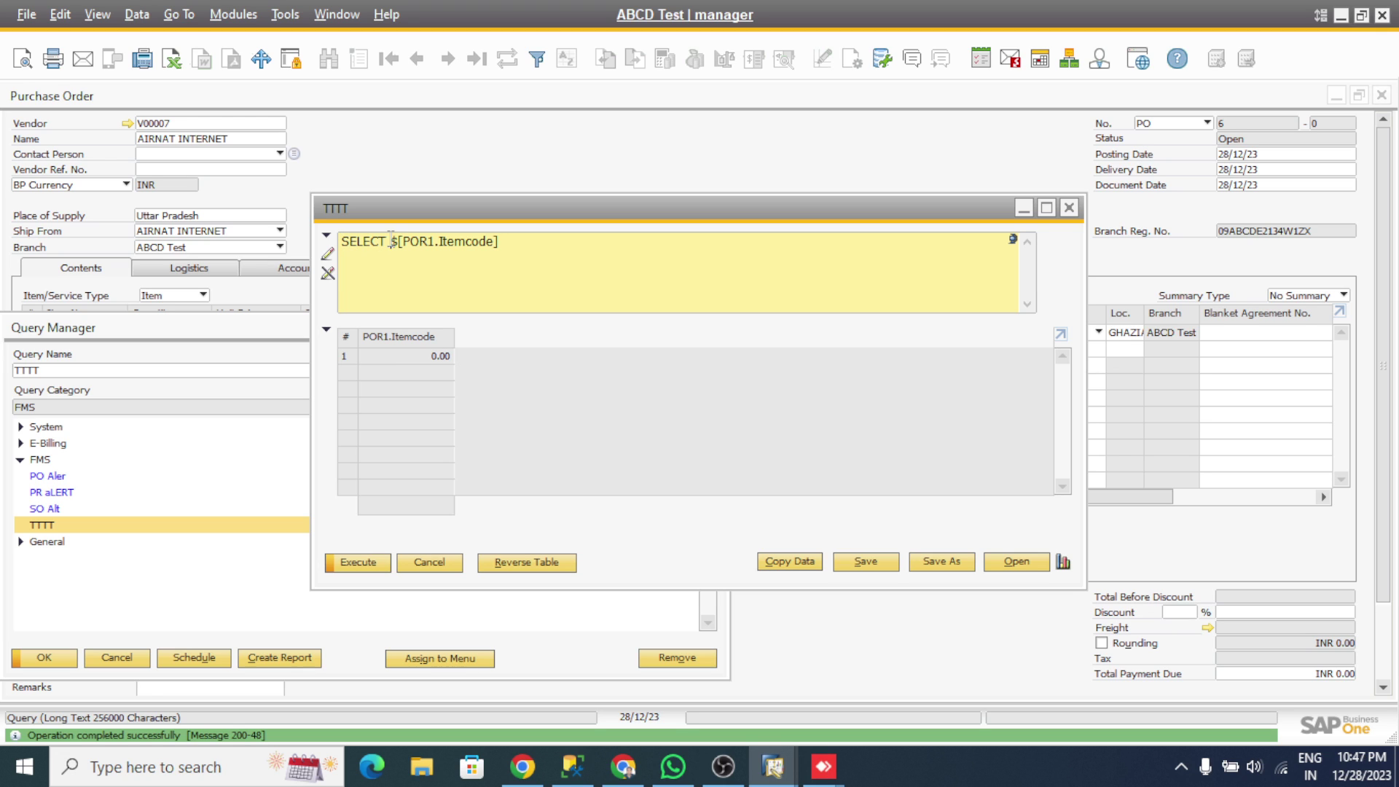
pyautogui.write('from ')
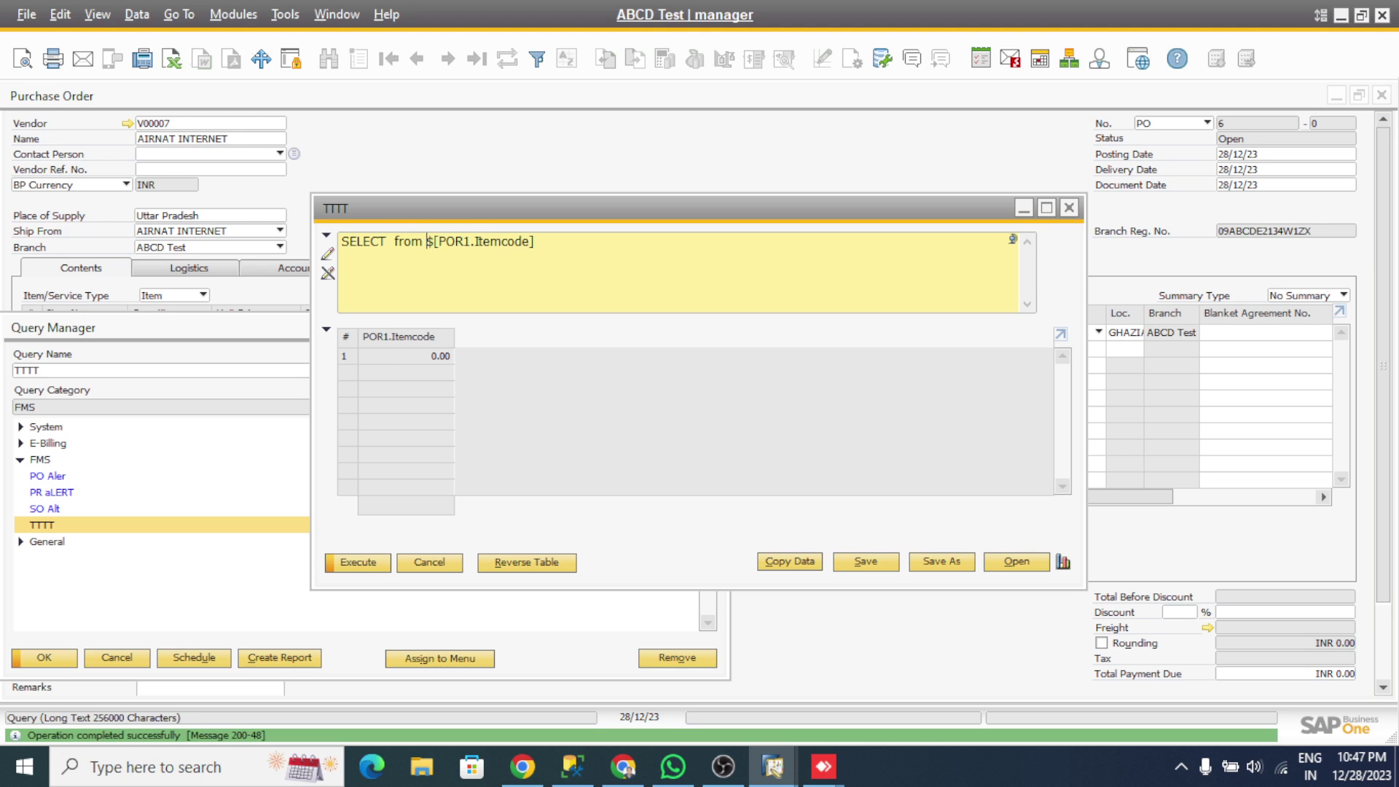
pyautogui.write('OITM ')
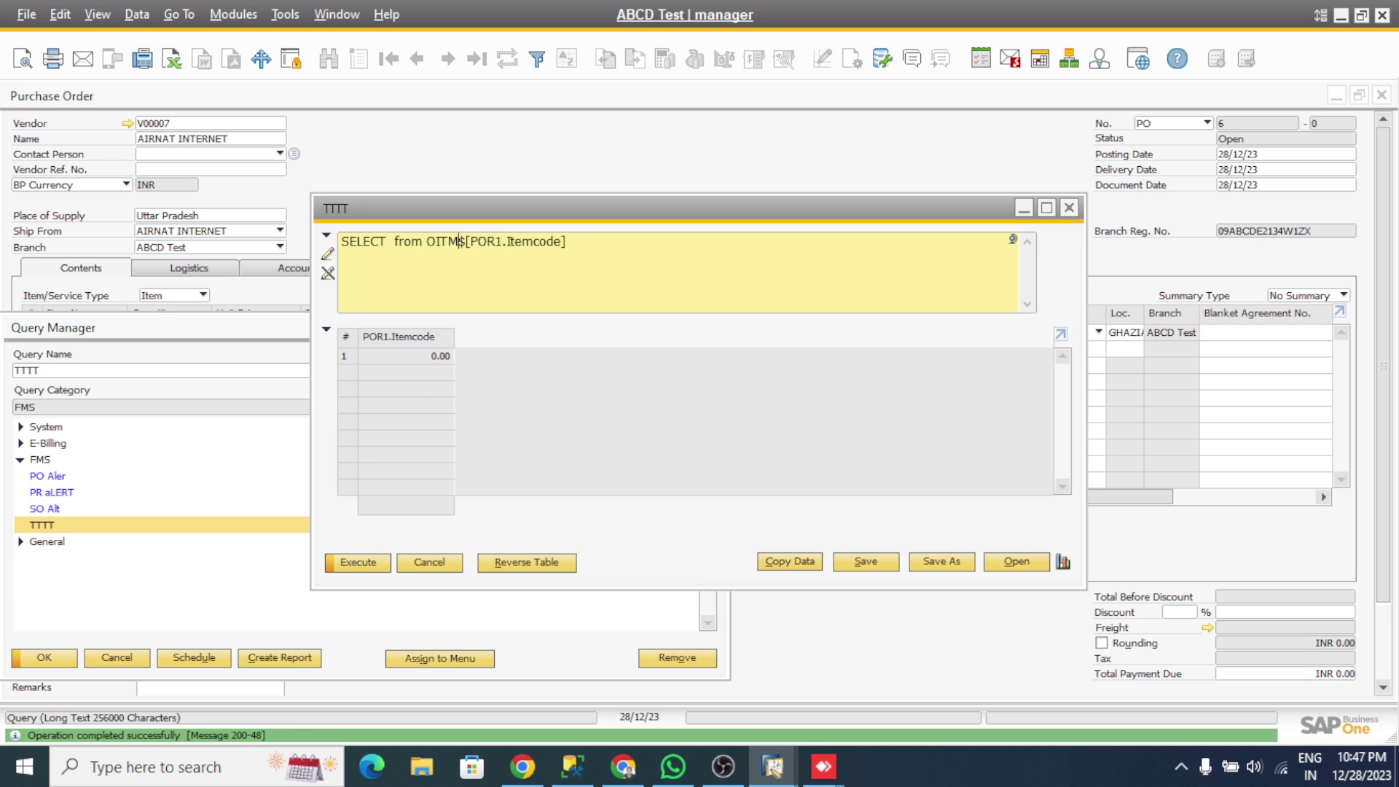
pyautogui.write('where')
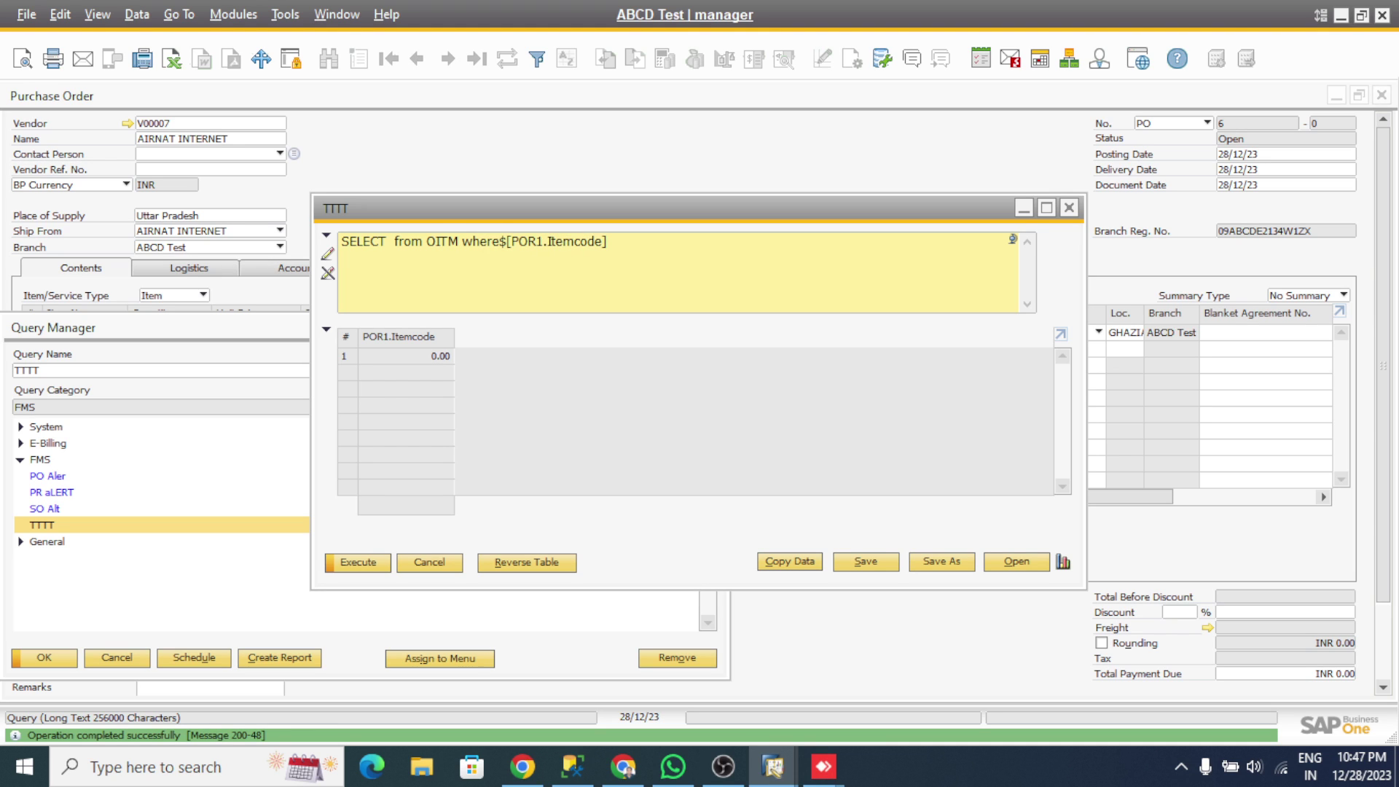
pyautogui.write(' Itemco')
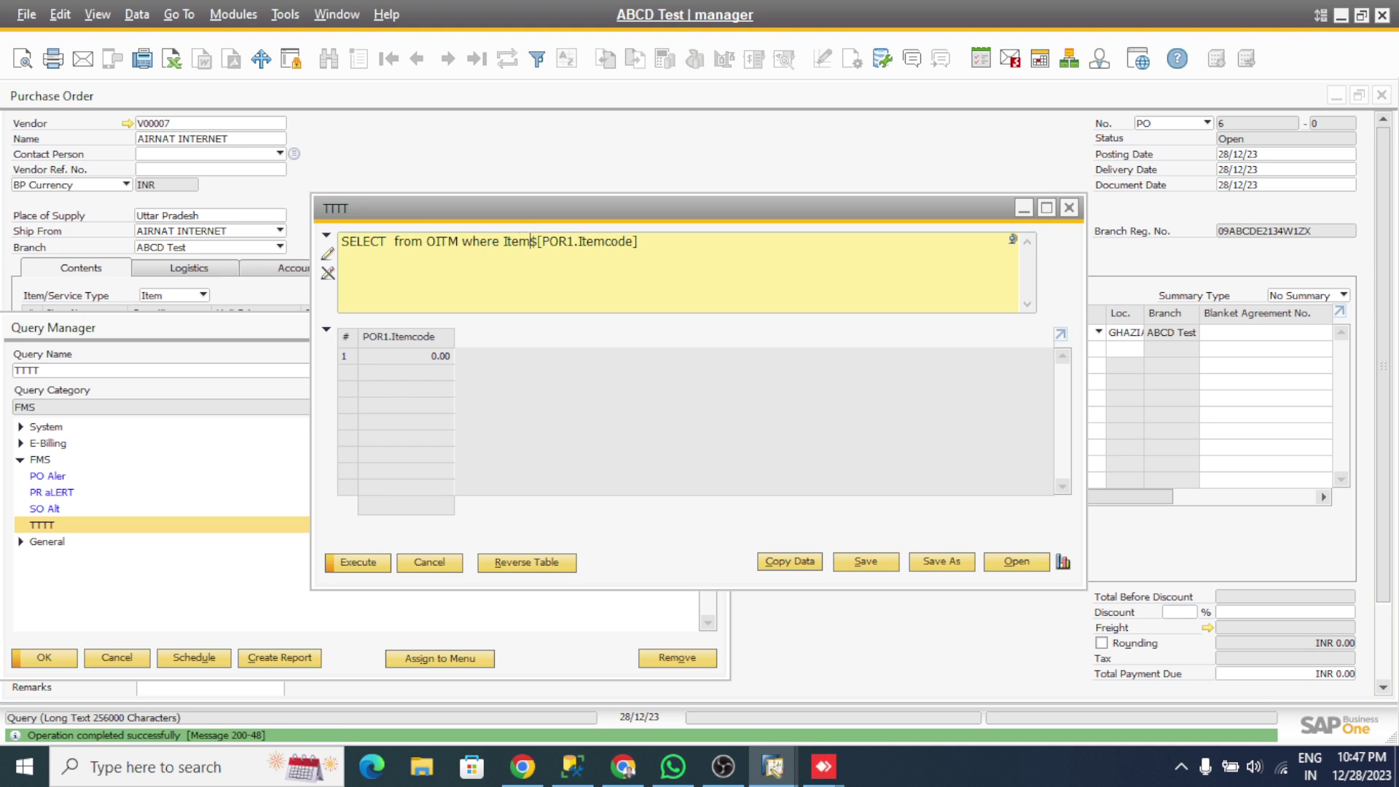
pyautogui.write('de=')
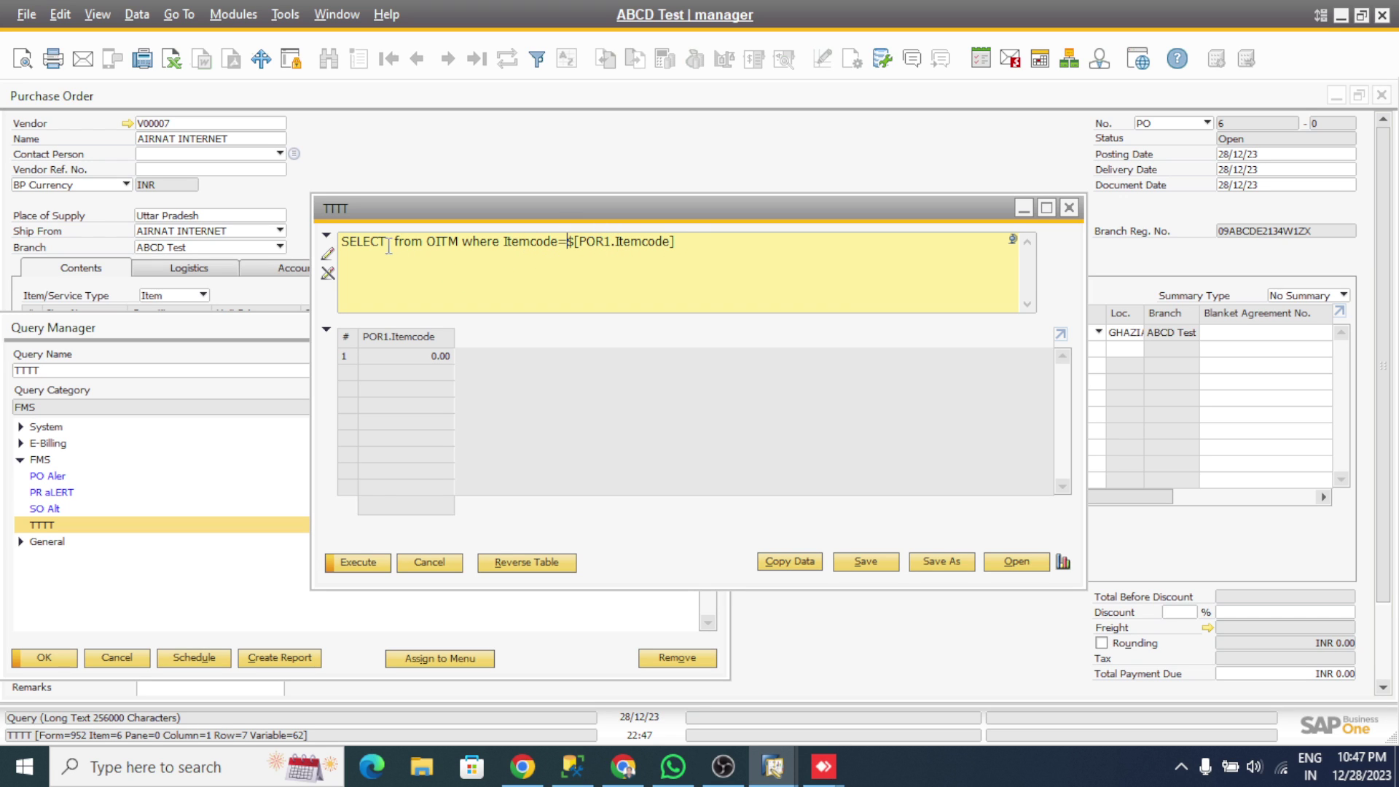
pyautogui.write('SWW')
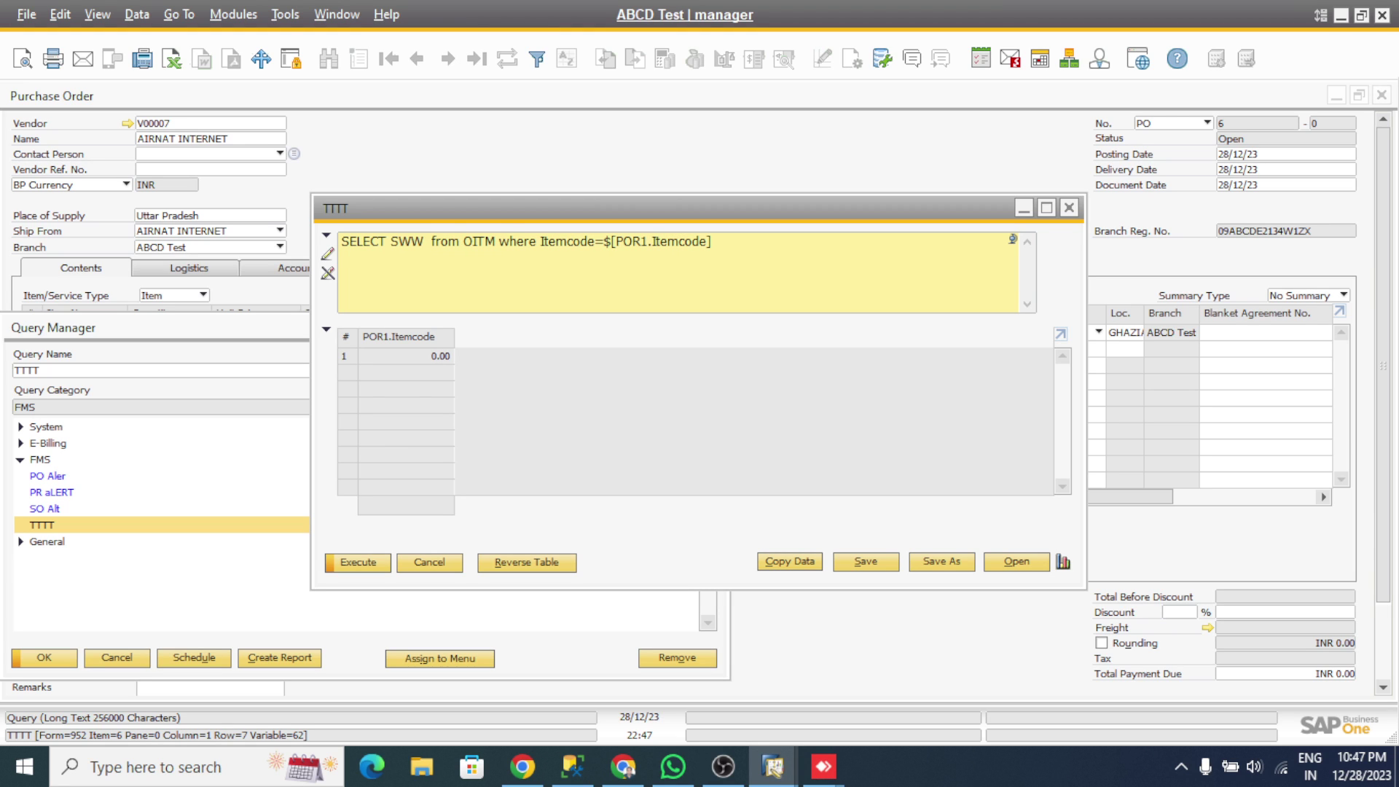
pyautogui.click(878, 564)
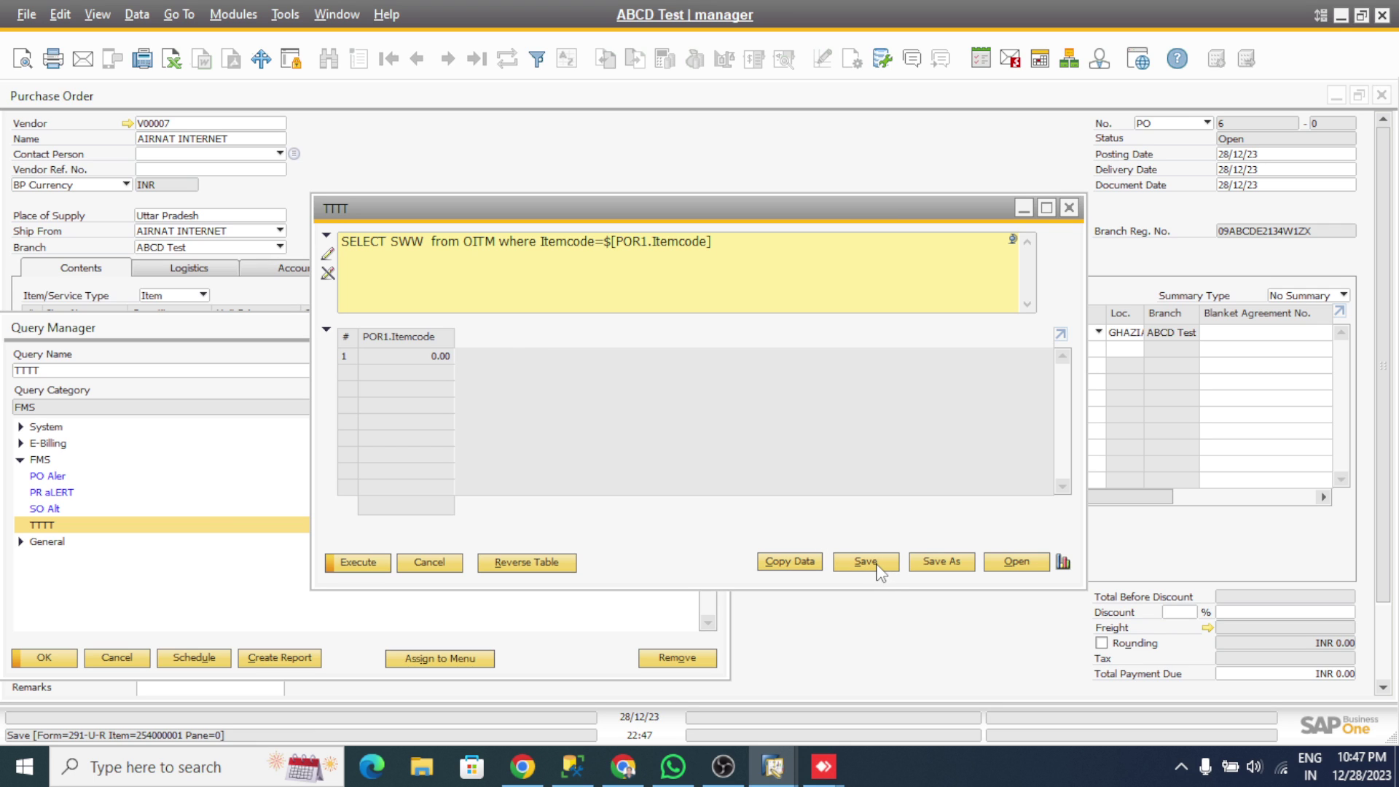
pyautogui.click(422, 565)
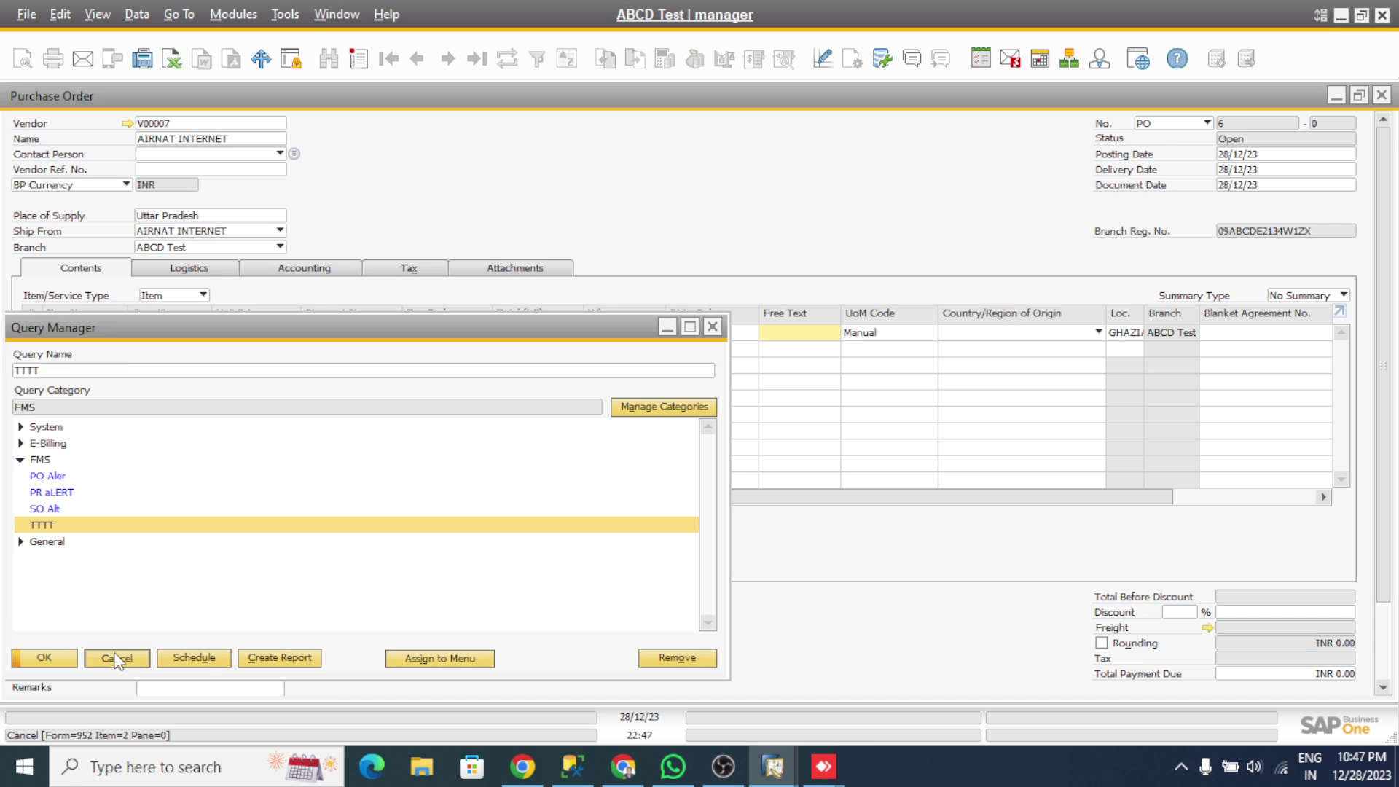
pyautogui.click(117, 658)
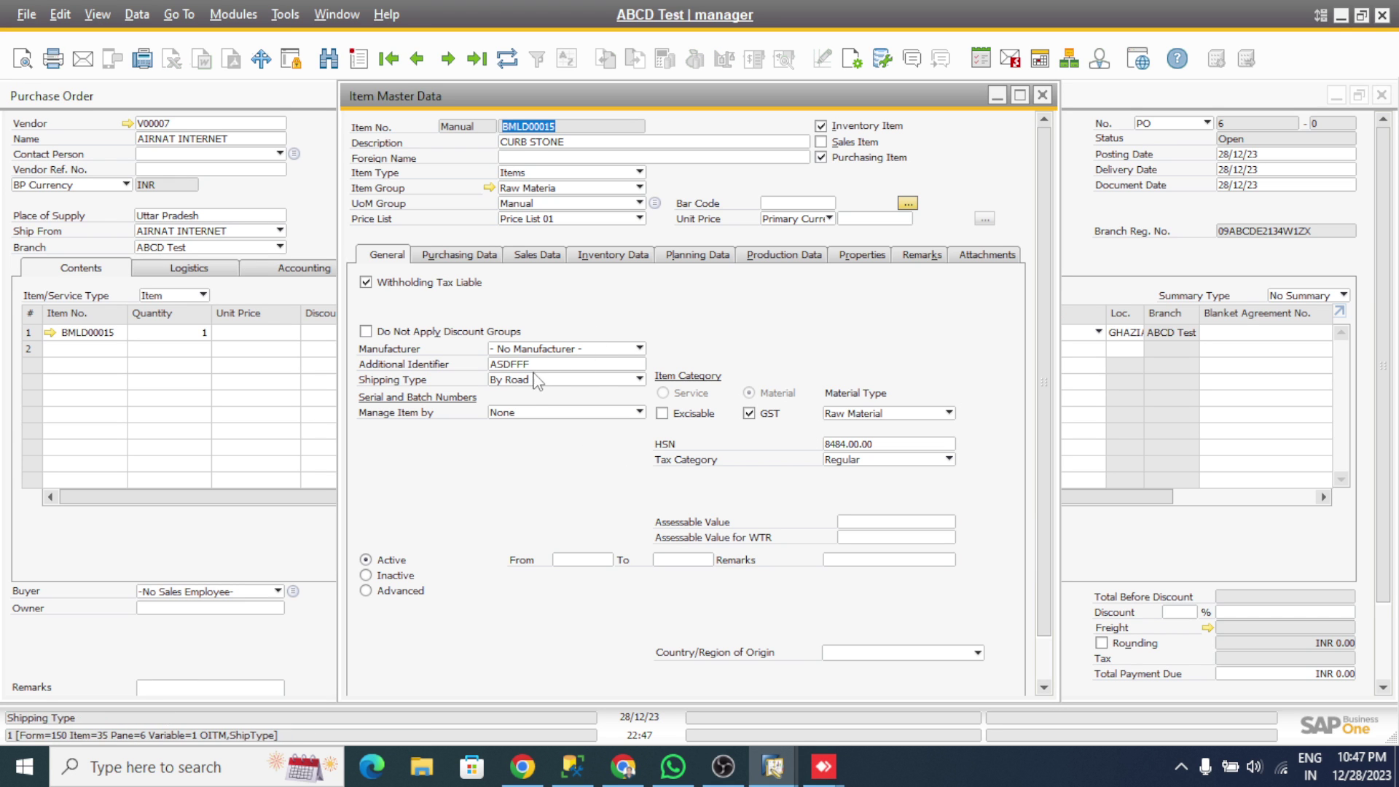
# Close the item record, run the FMS user query TTTT against the purchase order's first row and close its result
pyautogui.click(1043, 95)
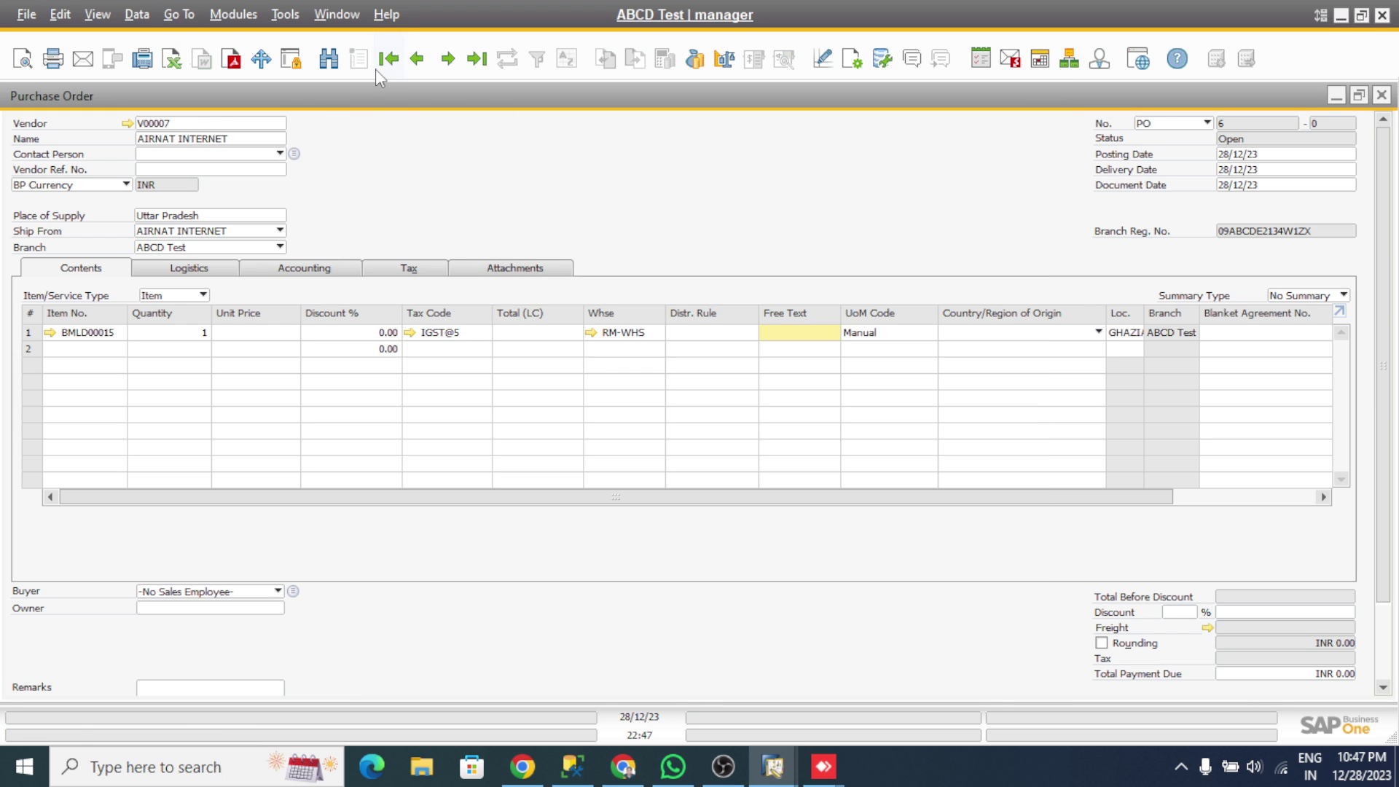
pyautogui.click(283, 15)
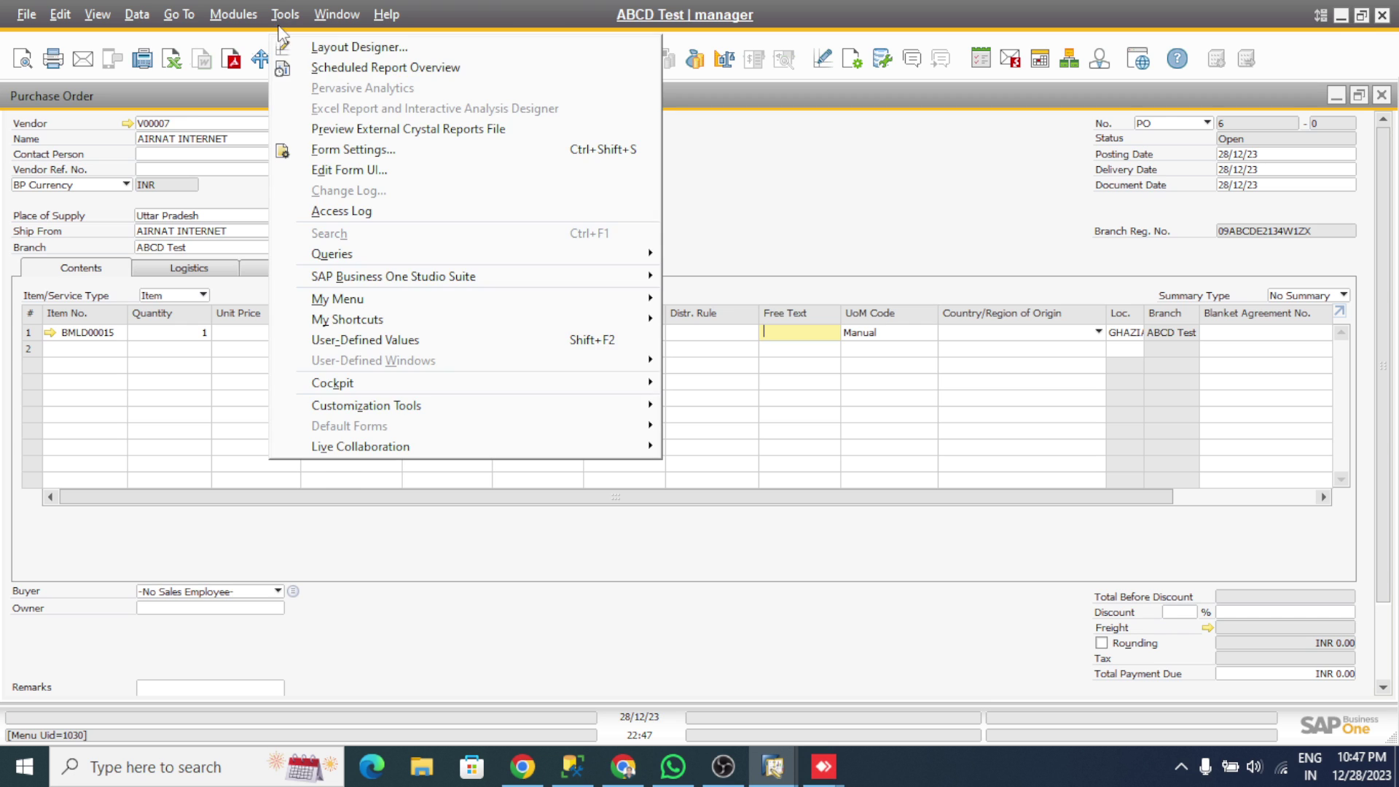
pyautogui.moveTo(487, 260)
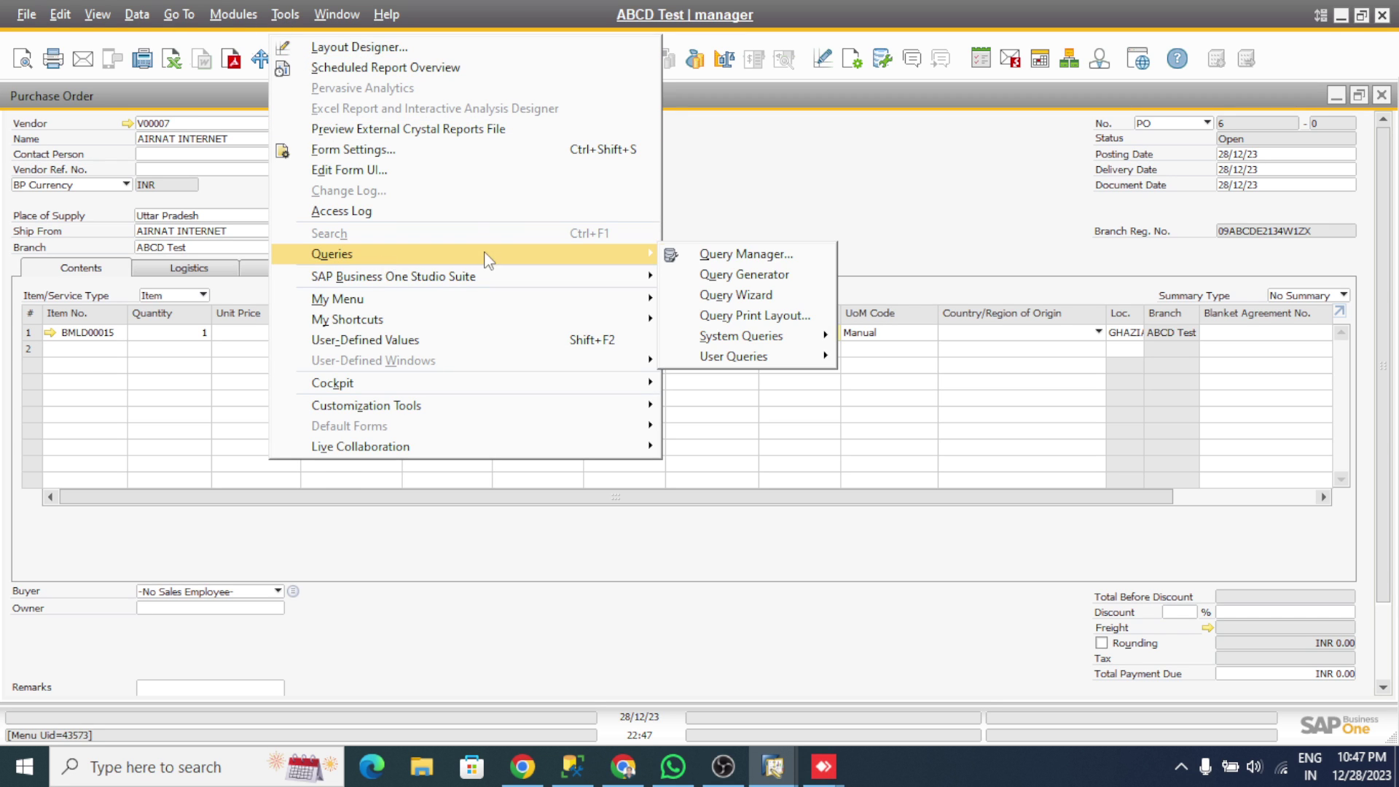
pyautogui.moveTo(817, 368)
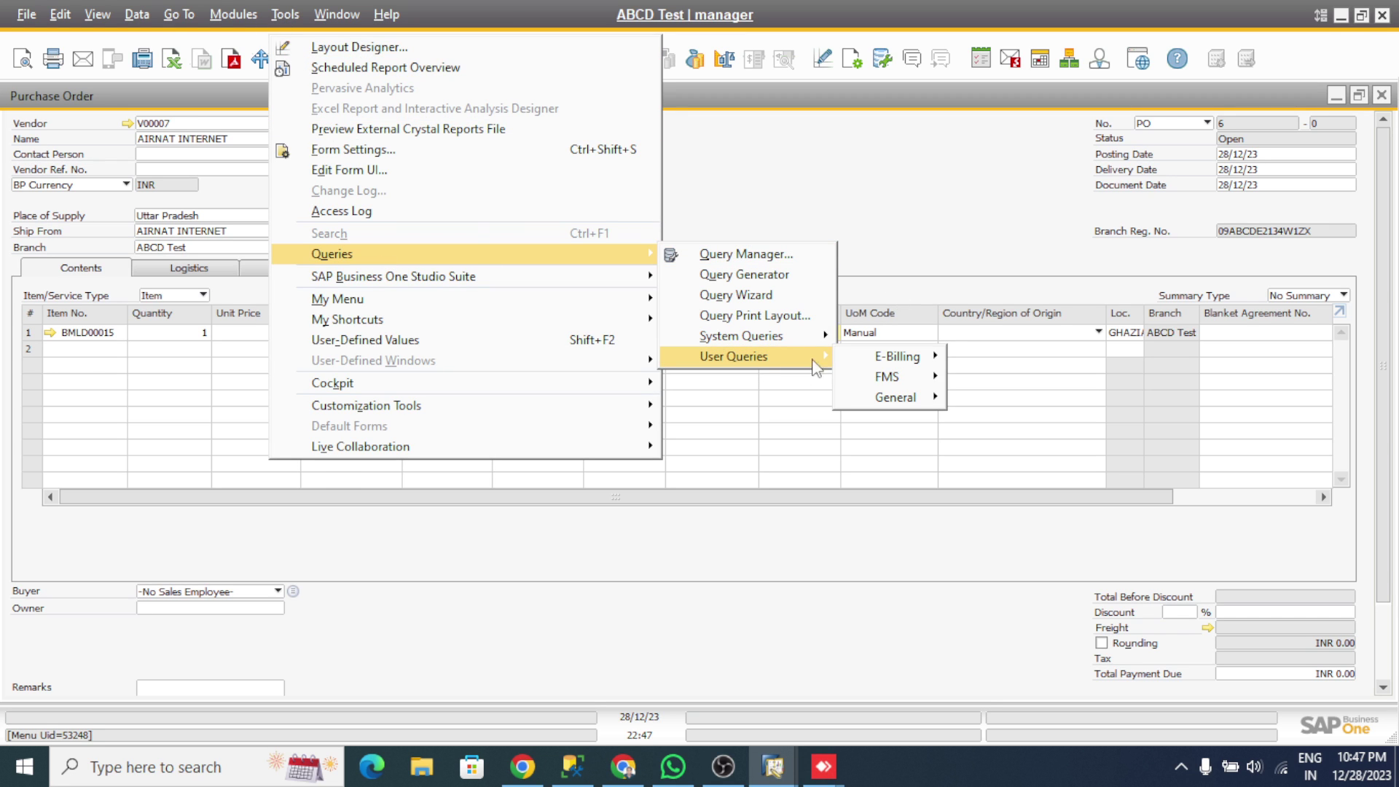
pyautogui.moveTo(887, 377)
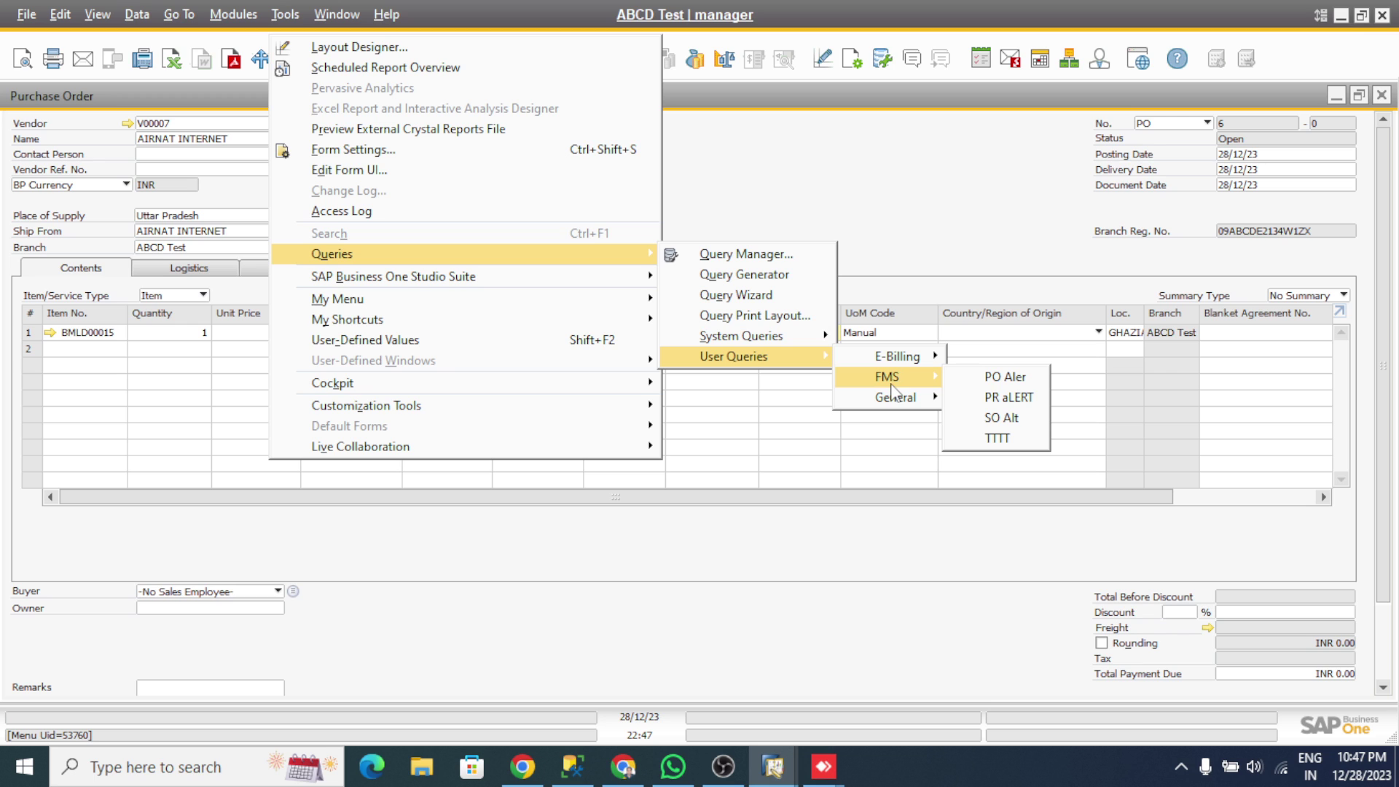
pyautogui.click(1017, 441)
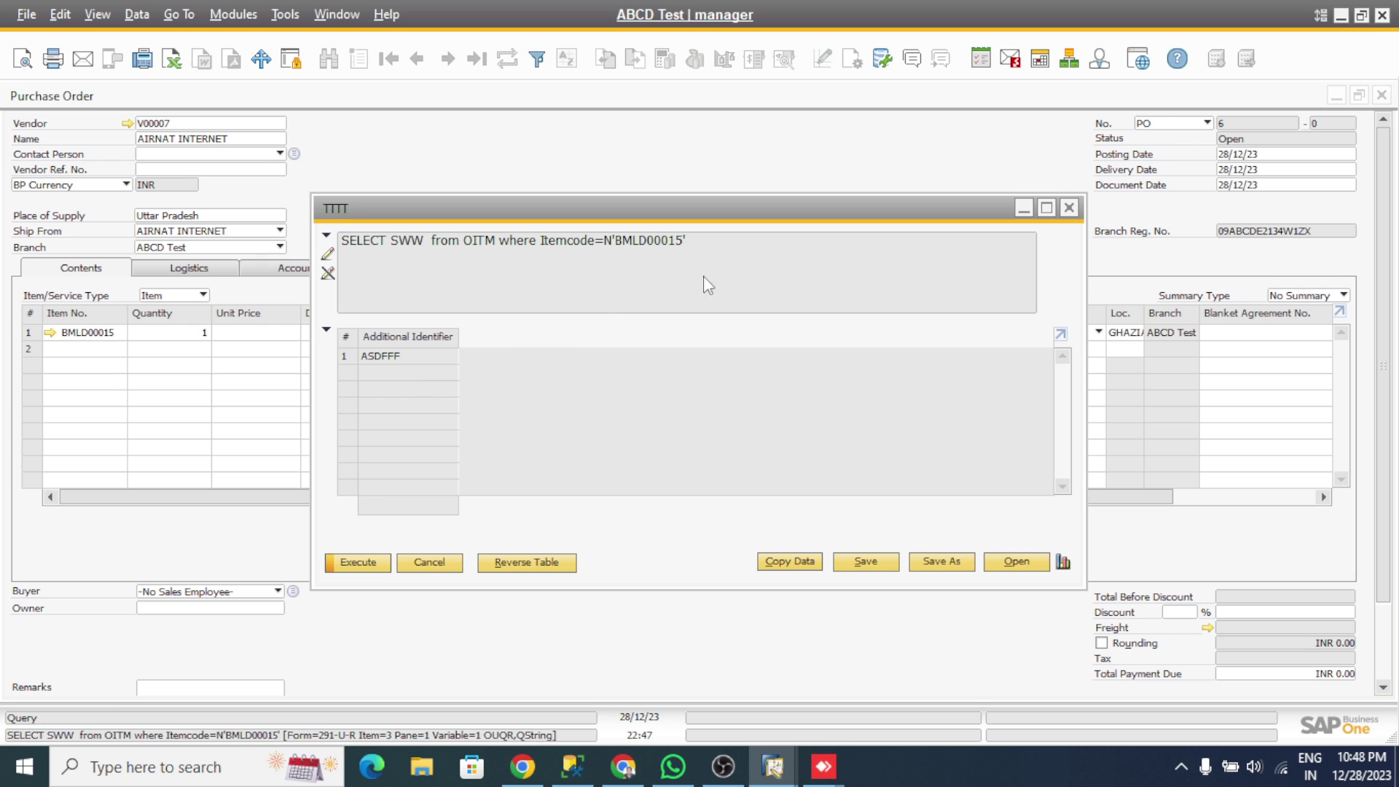
pyautogui.click(1069, 207)
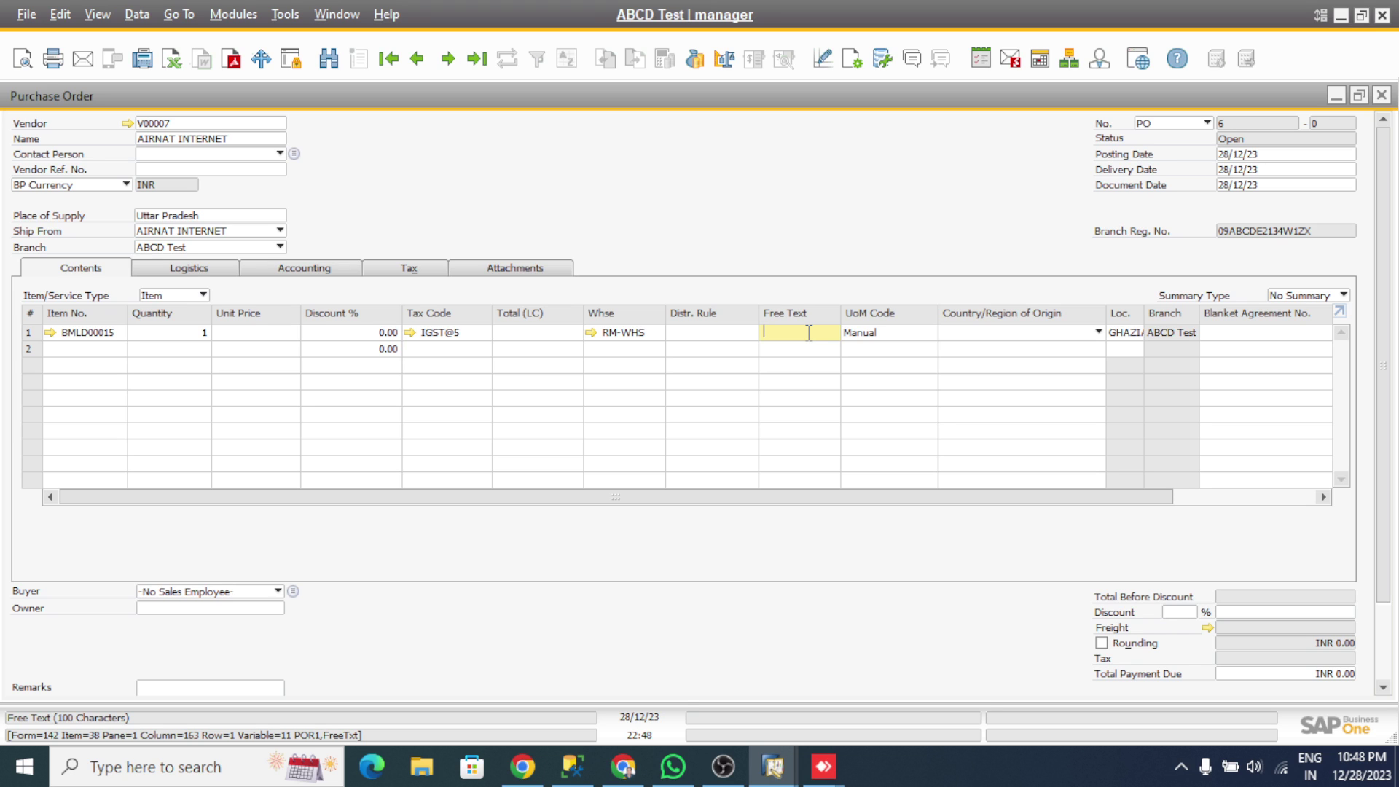
# Set the first row's Free Text field to search user-defined values by saved query, using TTTT from the FMS category
pyautogui.hotkey('alt', 'shift', 'F2')
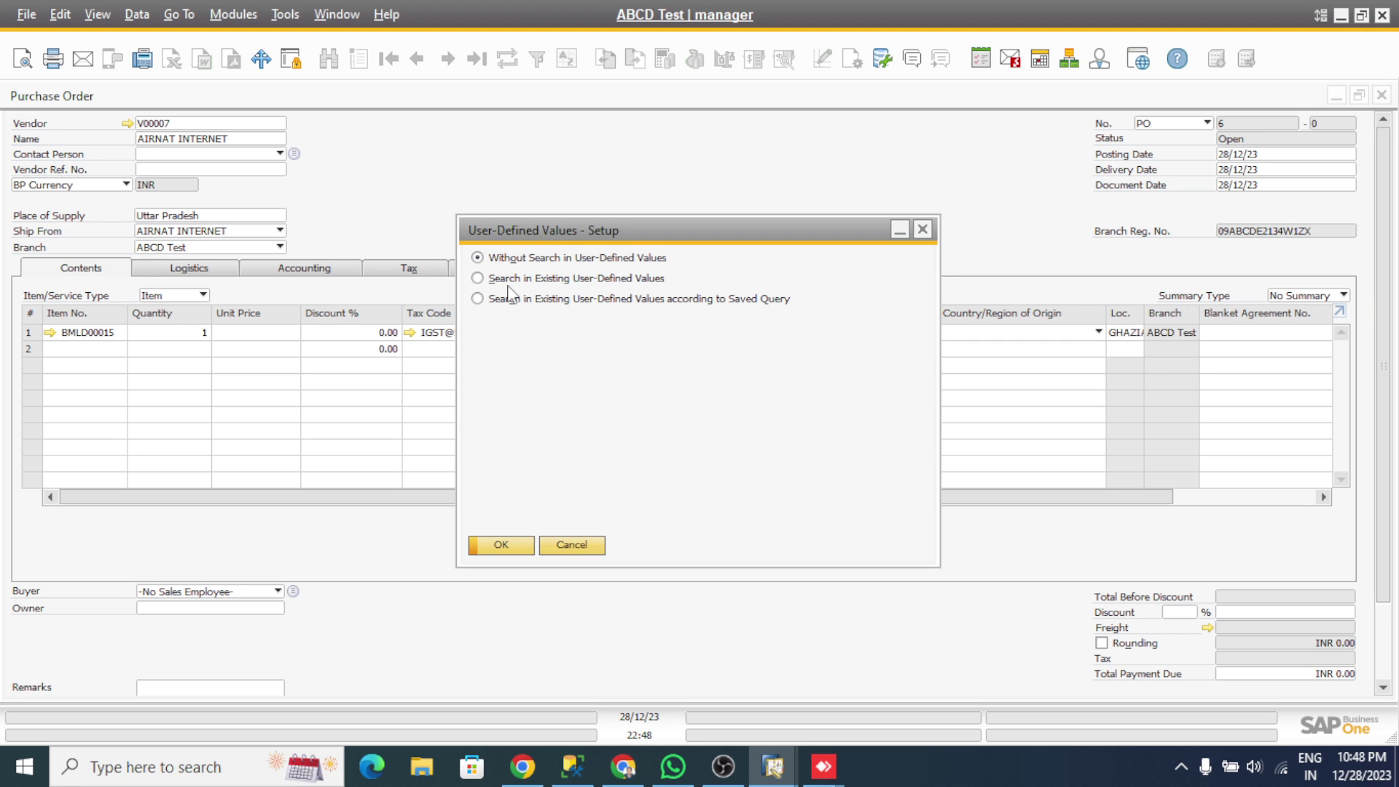
pyautogui.click(478, 299)
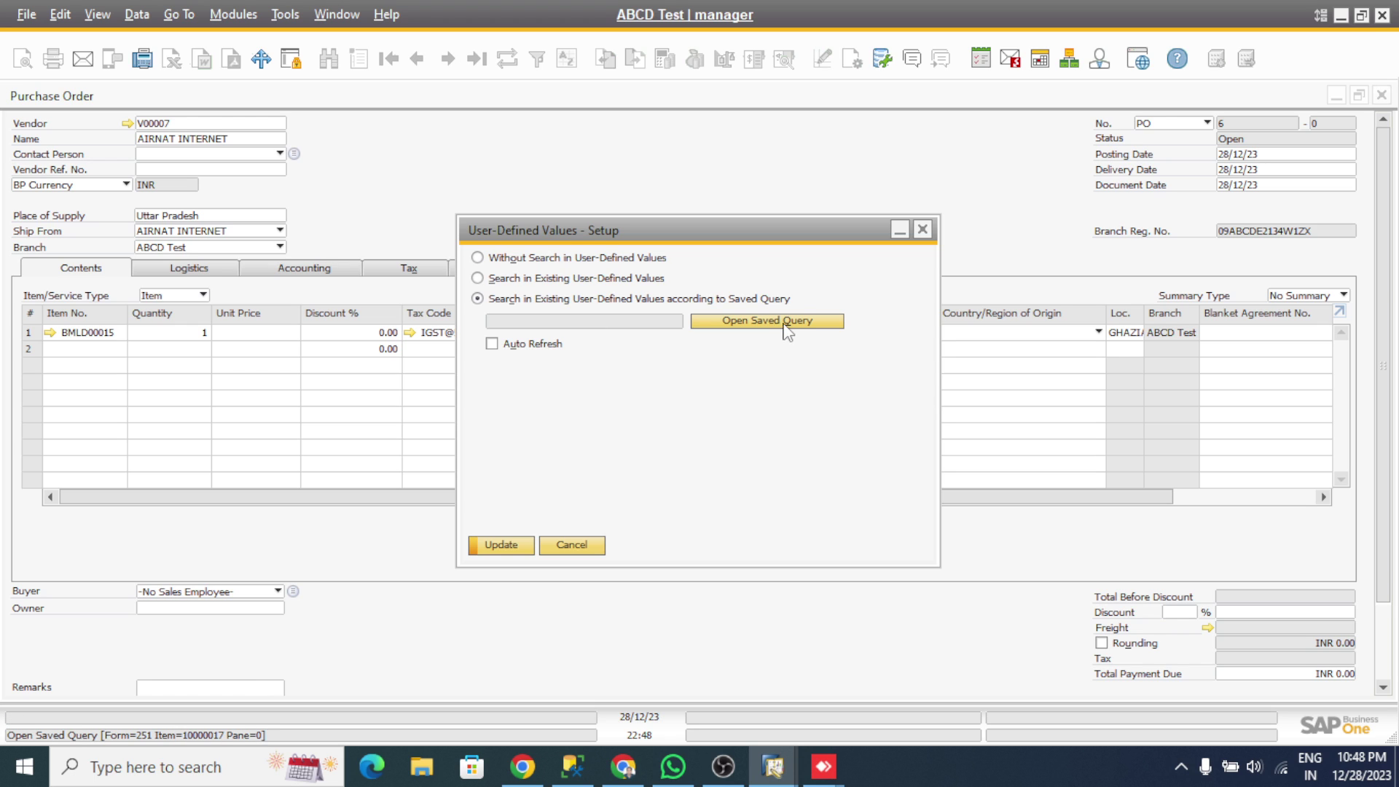
pyautogui.click(785, 322)
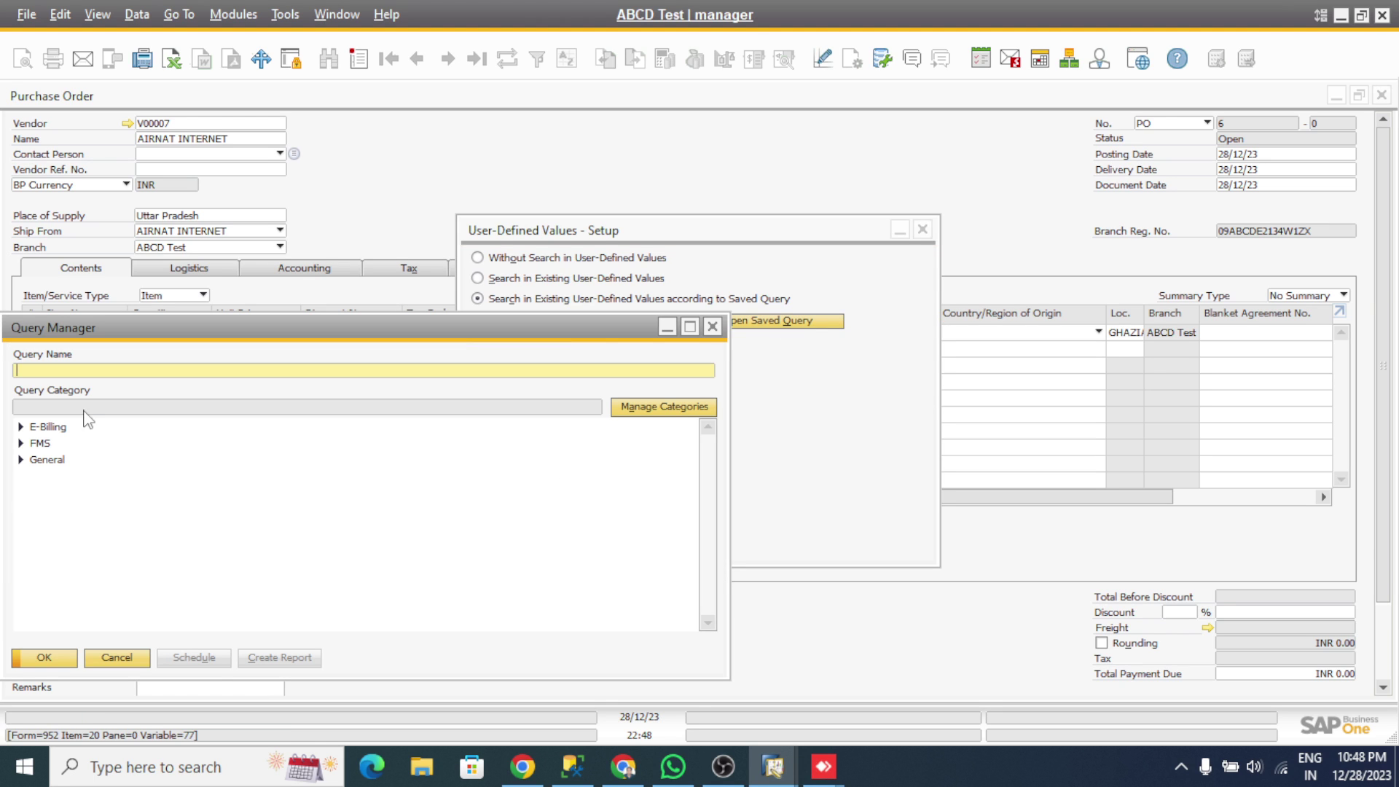
pyautogui.click(19, 444)
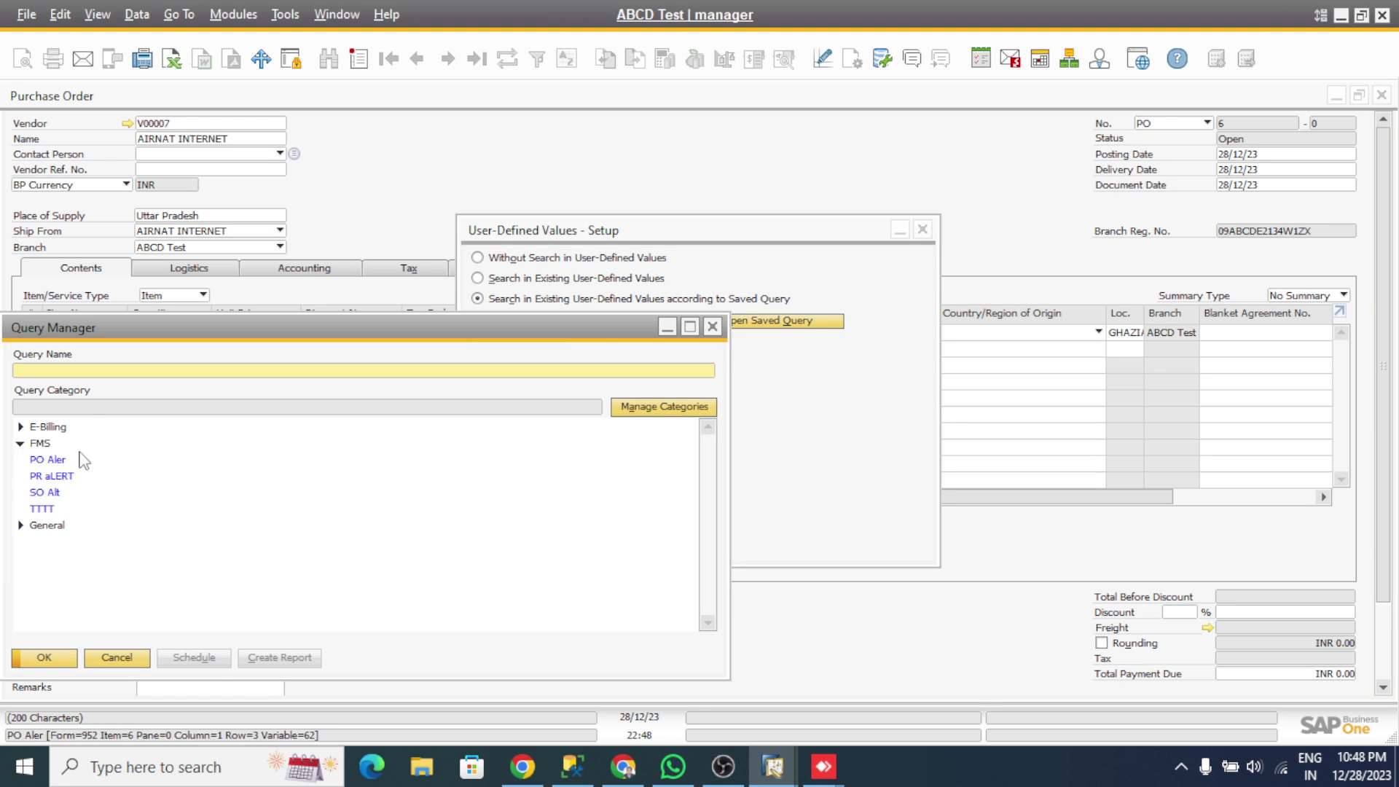
pyautogui.click(43, 510)
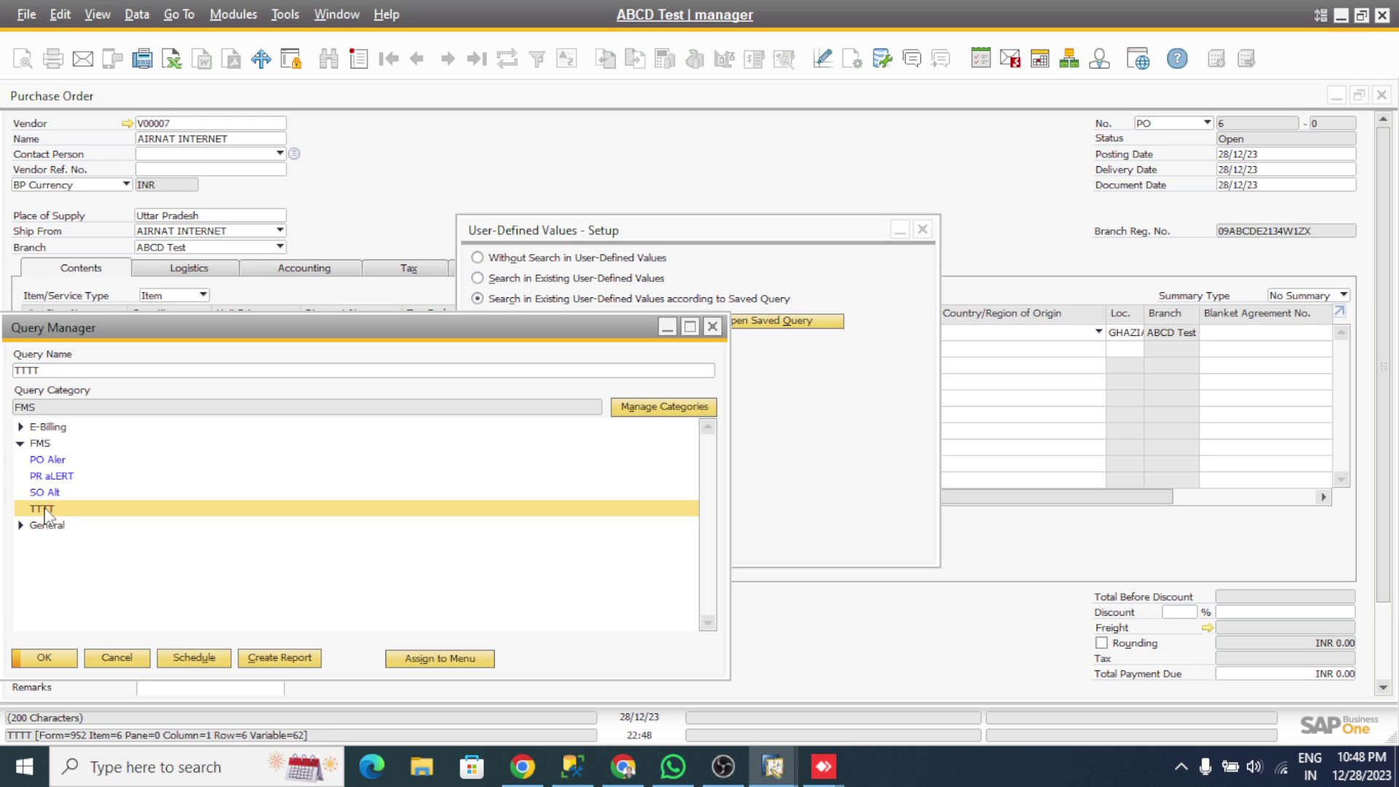
pyautogui.click(43, 659)
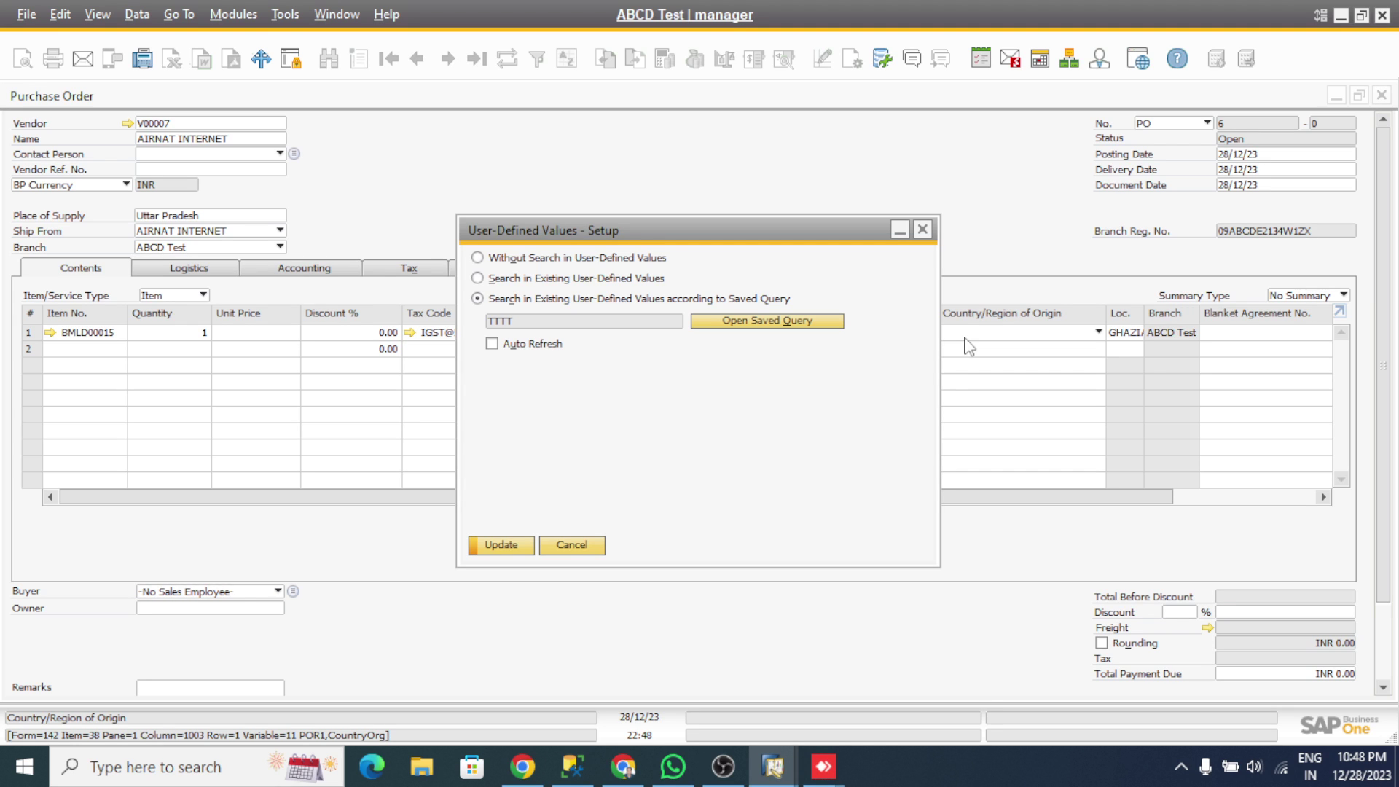
# Enable Auto Refresh for the Free Text field with Item No. as the trigger field and update the setup
pyautogui.click(492, 345)
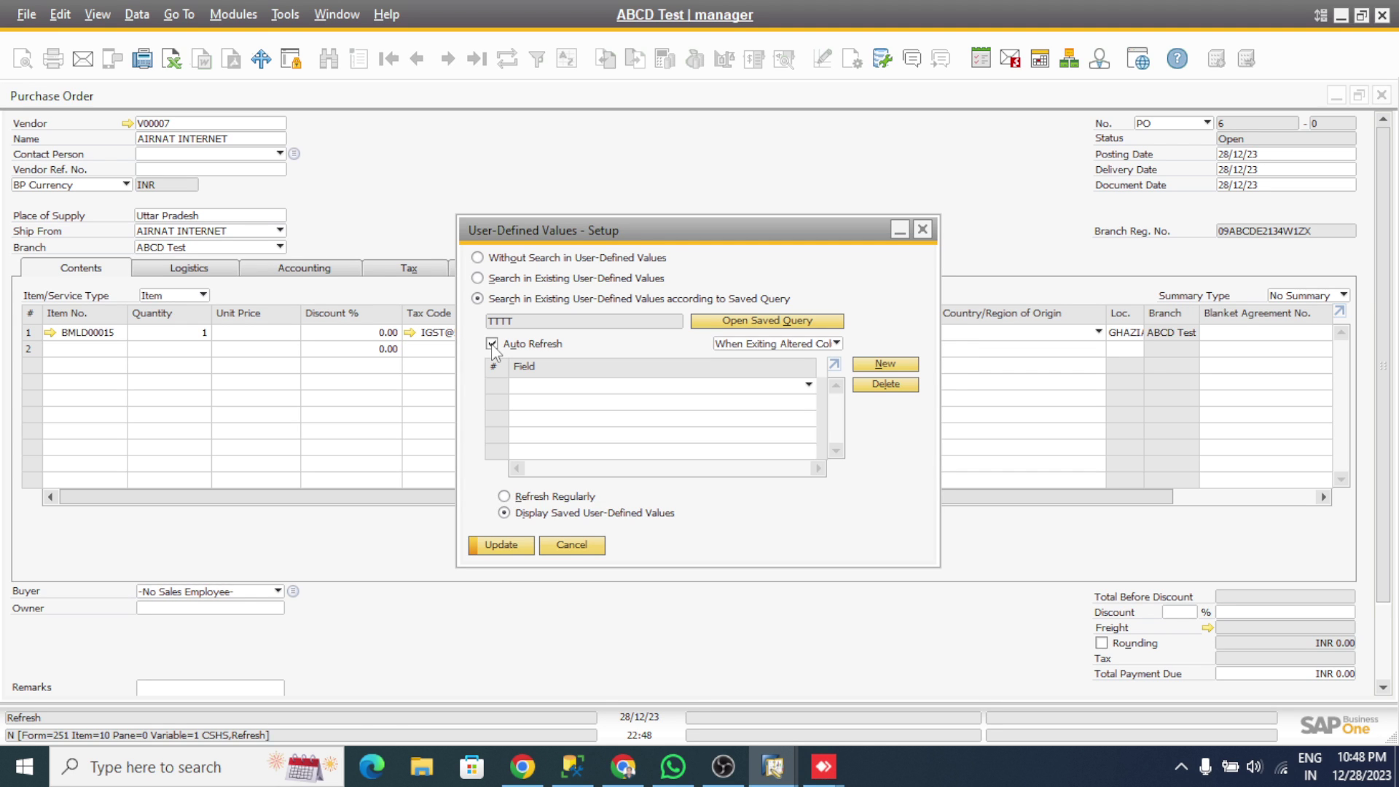
pyautogui.click(808, 386)
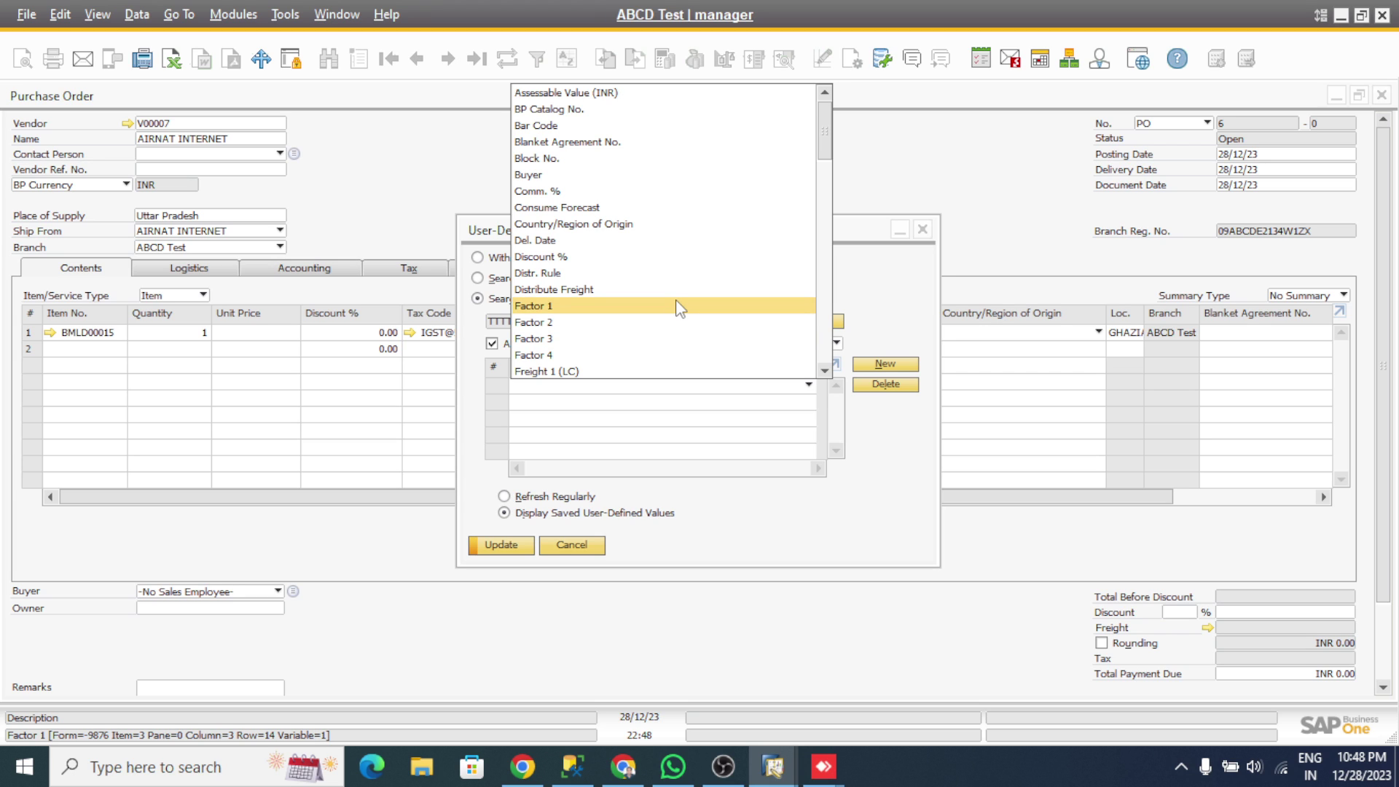
pyautogui.scroll(-10, 680, 308)
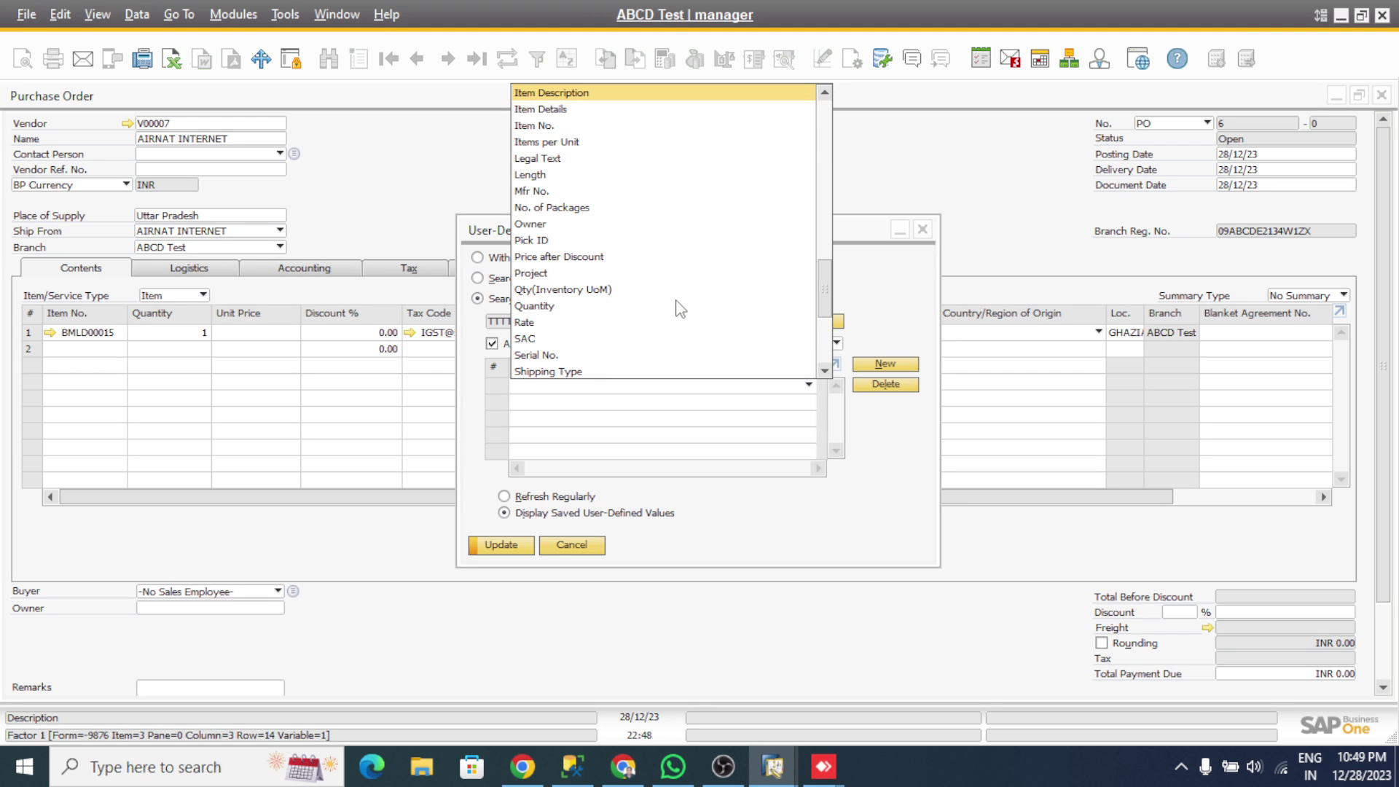
pyautogui.click(539, 124)
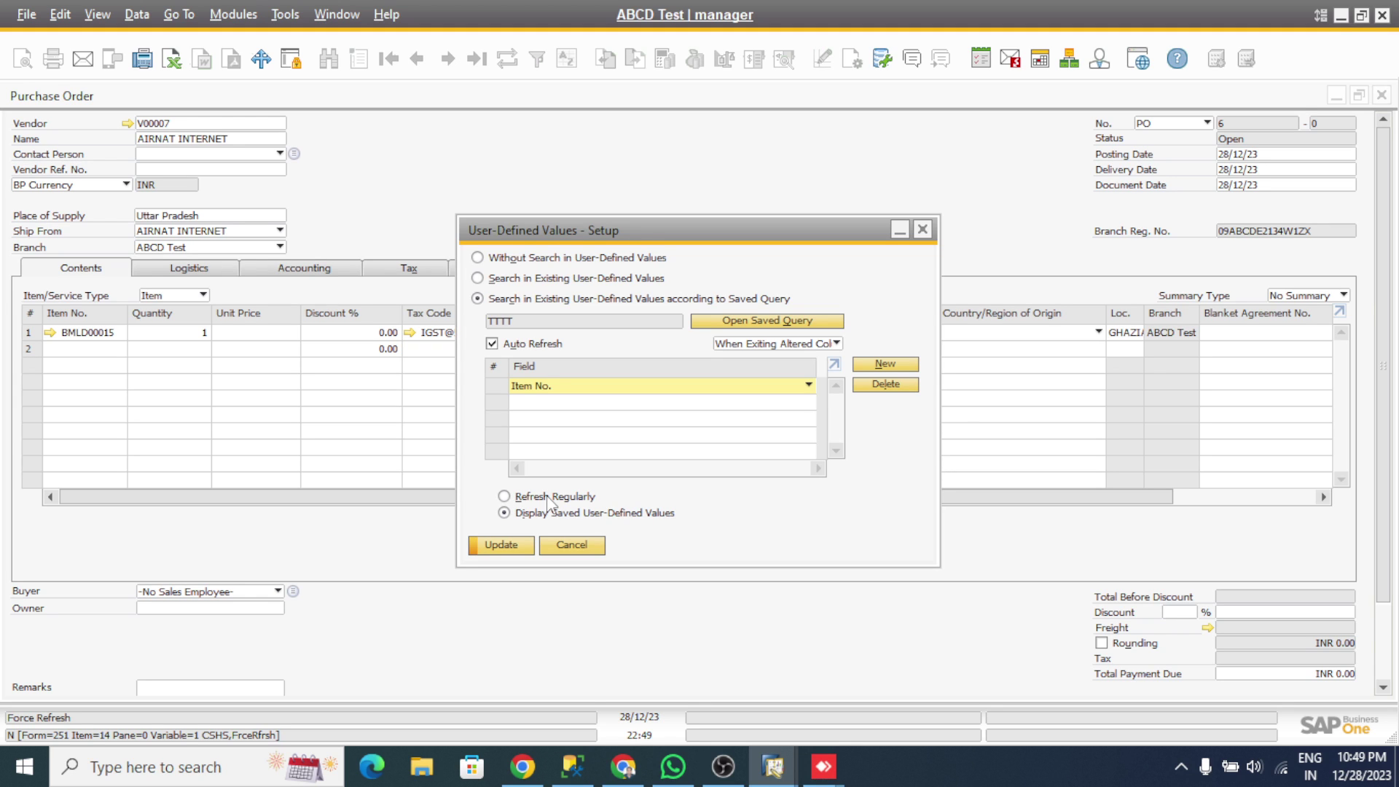
pyautogui.click(501, 547)
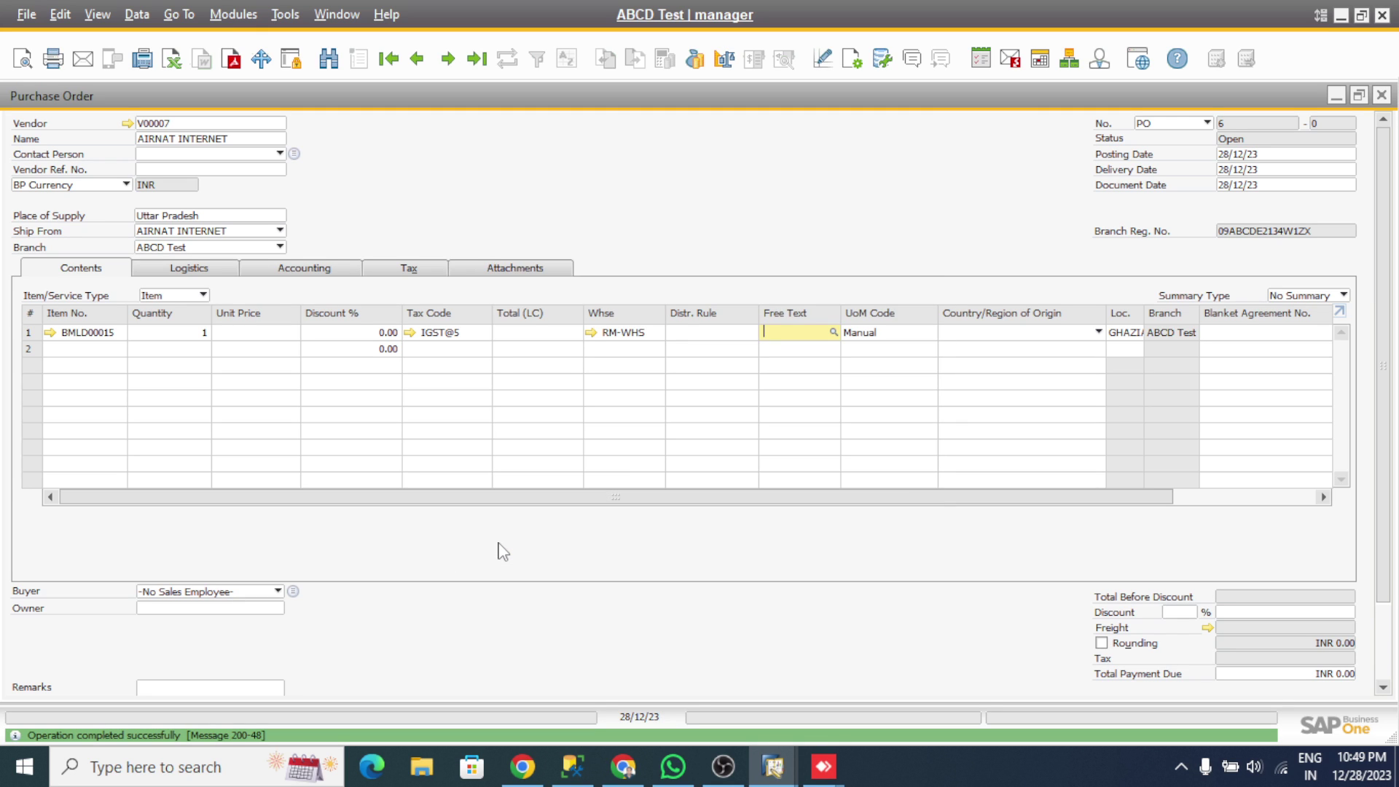
# Run the formatted search on the first purchase order row's Free Text field to fetch the item's Additional Identifier
pyautogui.click(833, 332)
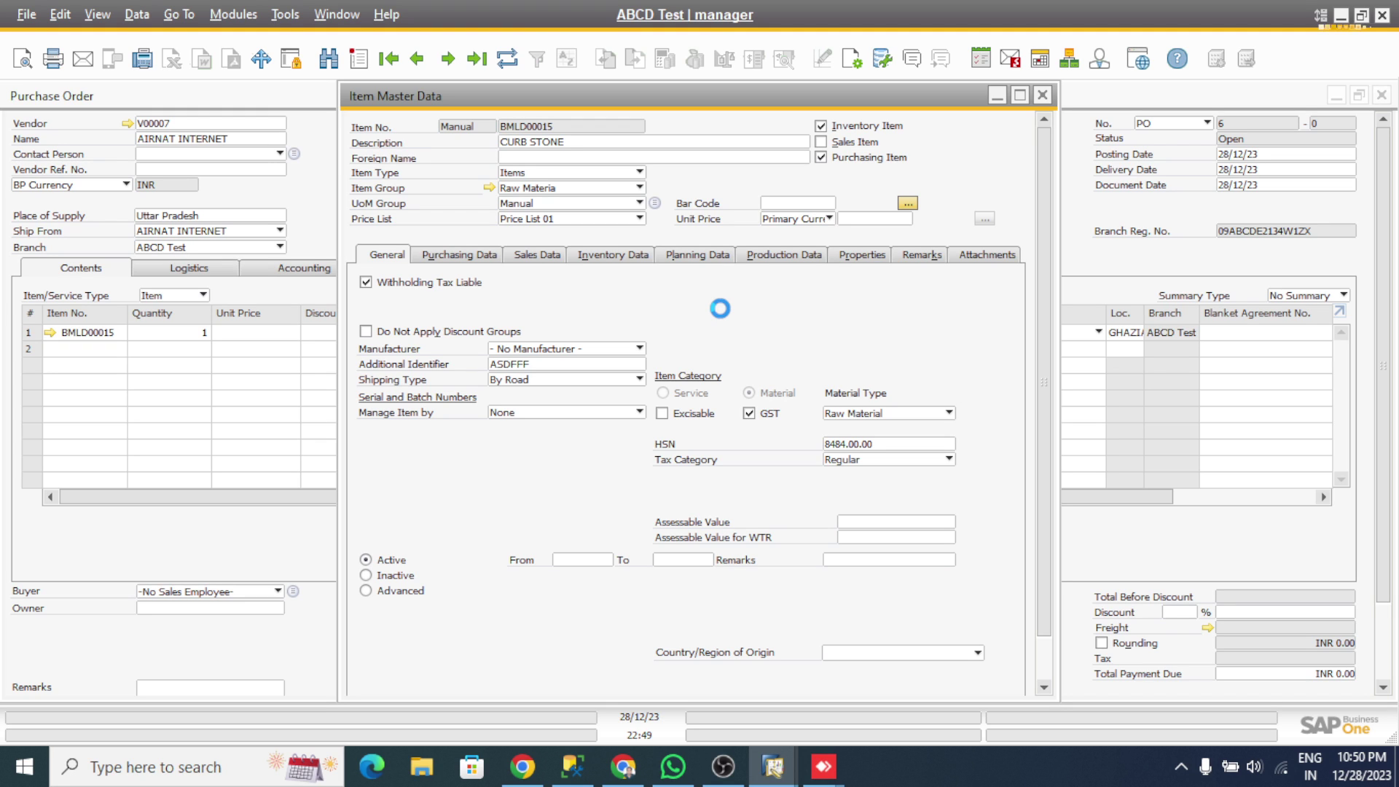
# In the Item Master Data, go to item BMLD00014 and set its Additional Identifier to TEST
pyautogui.rightClick(718, 310)
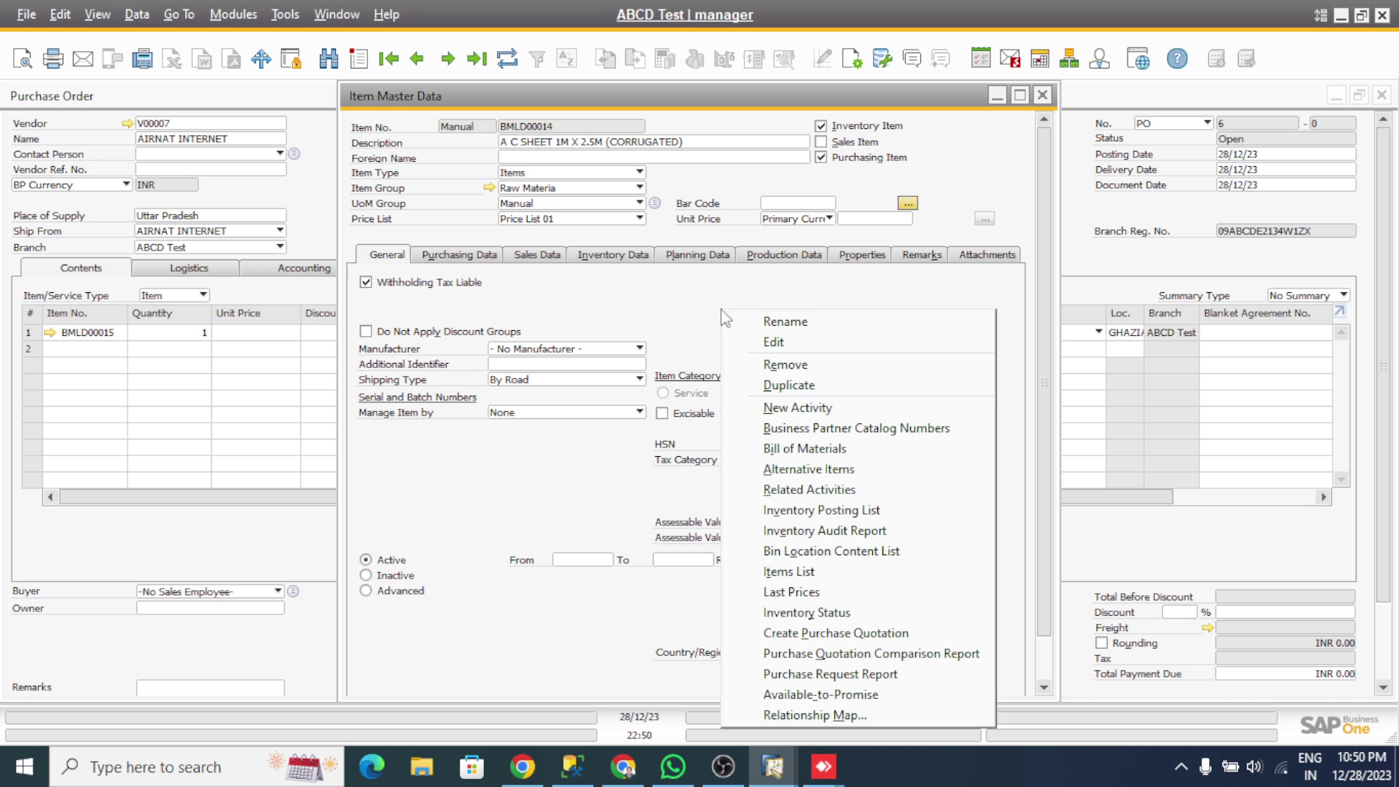
pyautogui.click(556, 364)
pyautogui.click(556, 364)
pyautogui.write('TES')
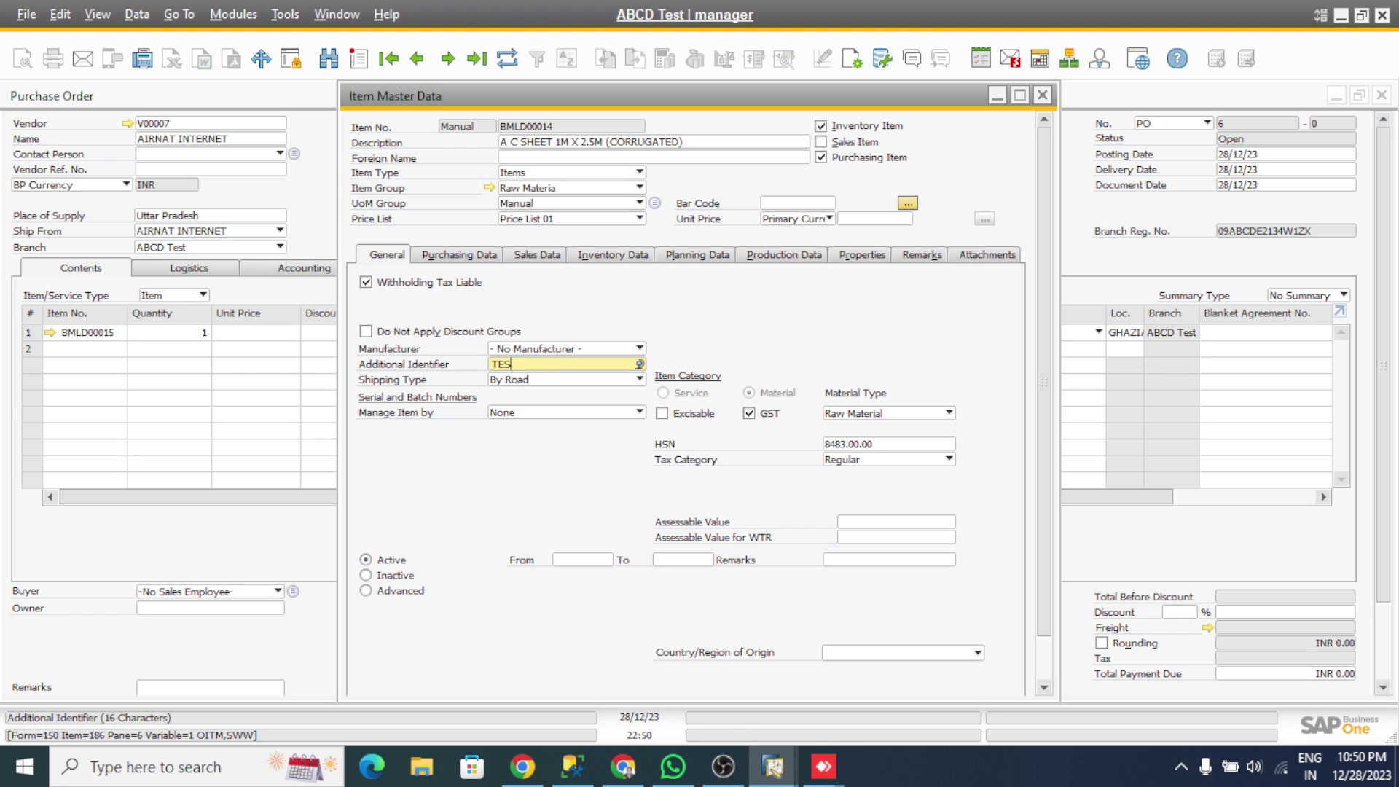
pyautogui.write('T')
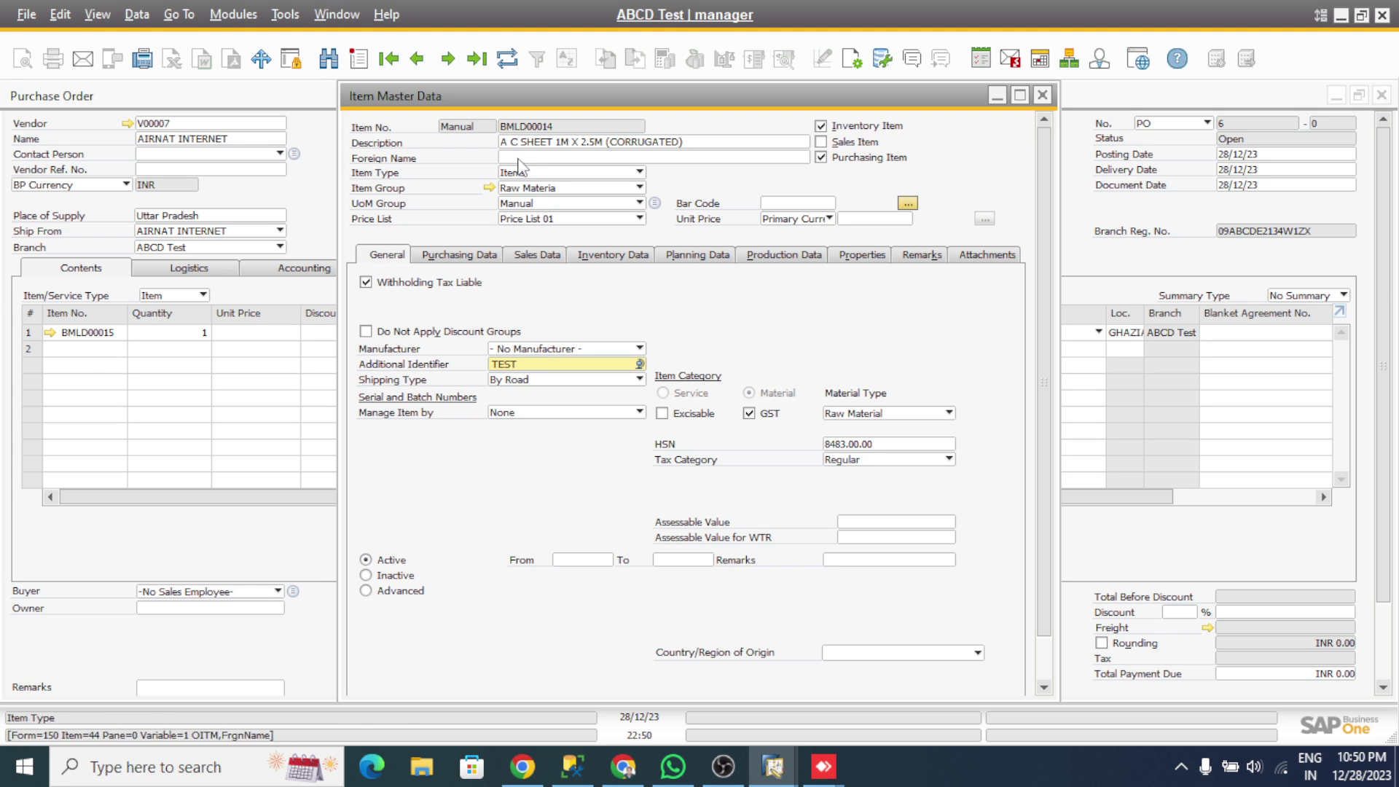
# Copy the item number BMLD00014, update the item record and close it
pyautogui.rightClick(520, 133)
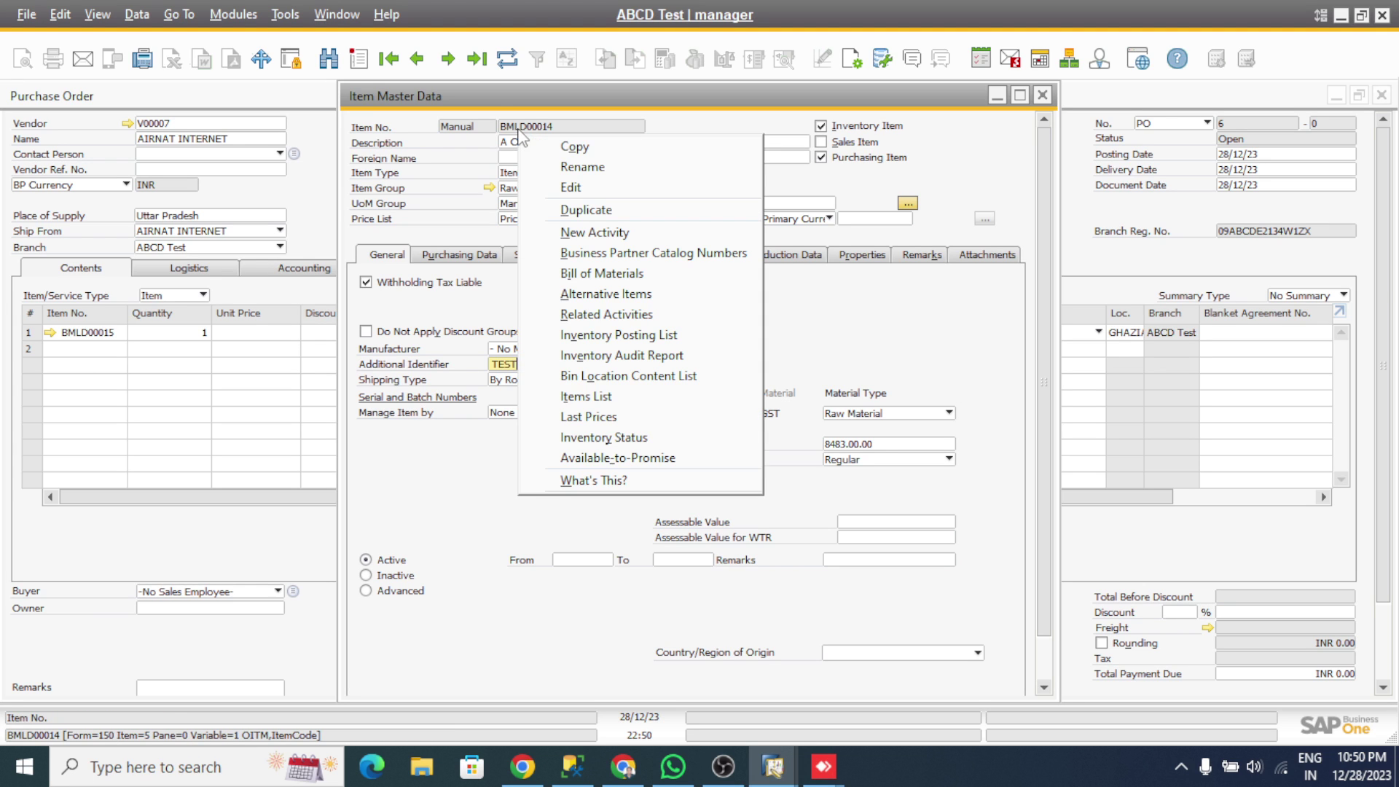
pyautogui.click(575, 146)
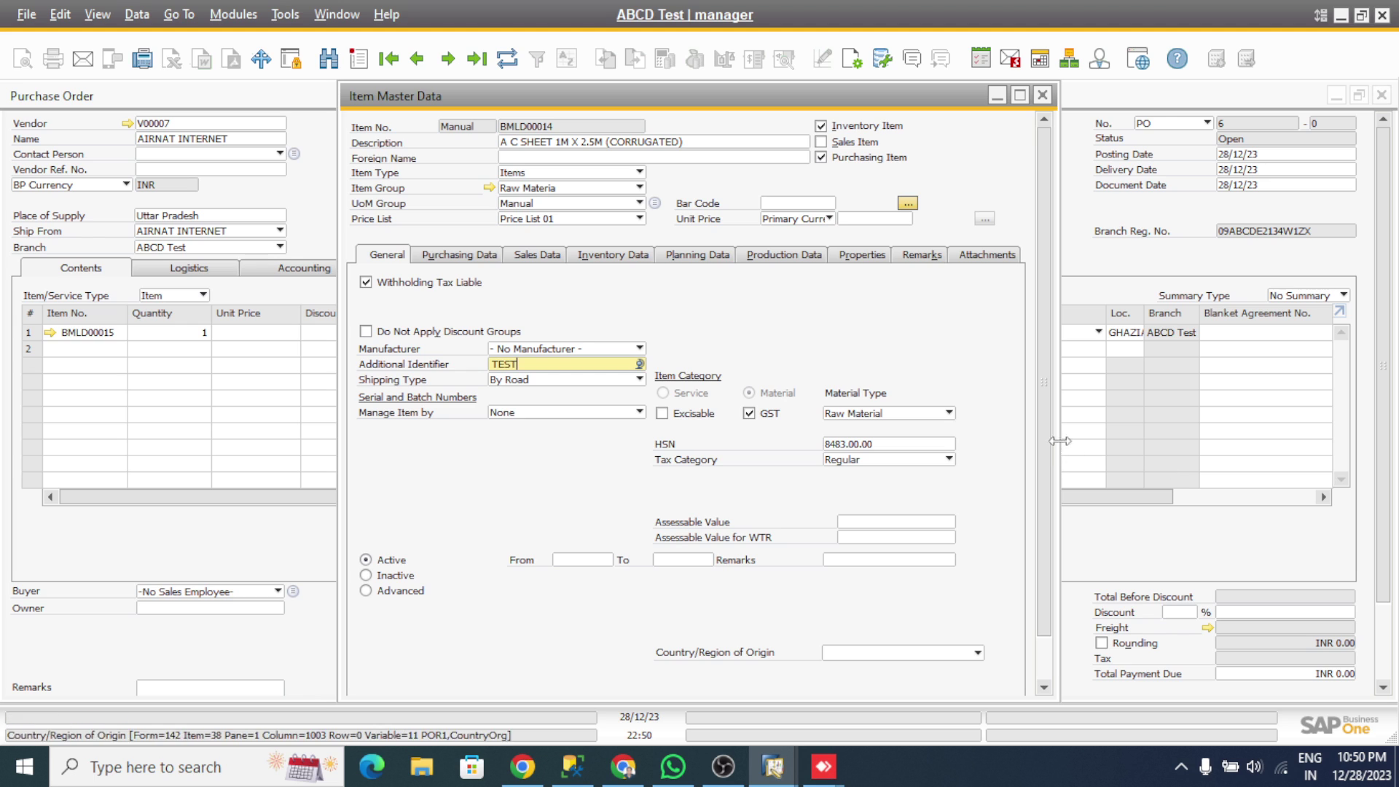
pyautogui.scroll(-1, 1046, 496)
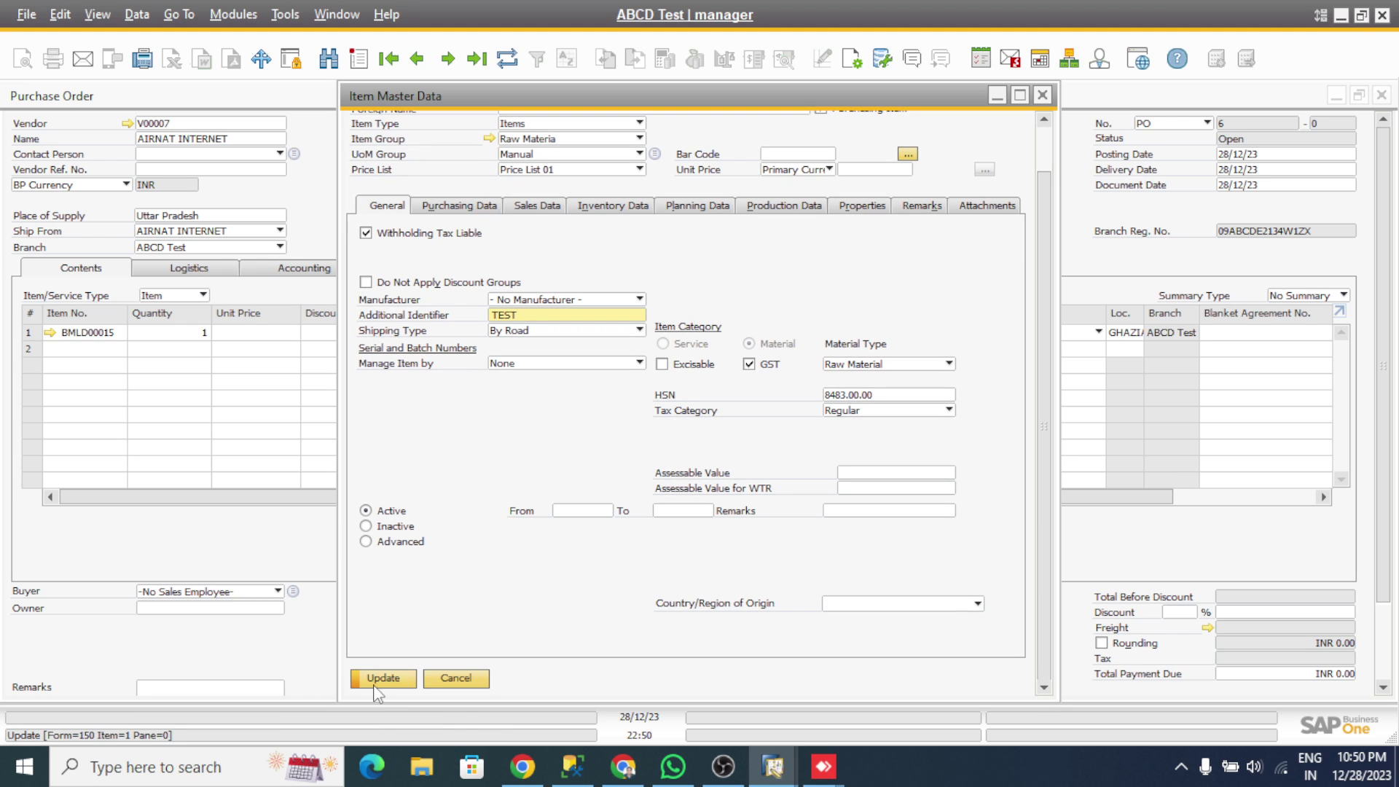
pyautogui.click(375, 678)
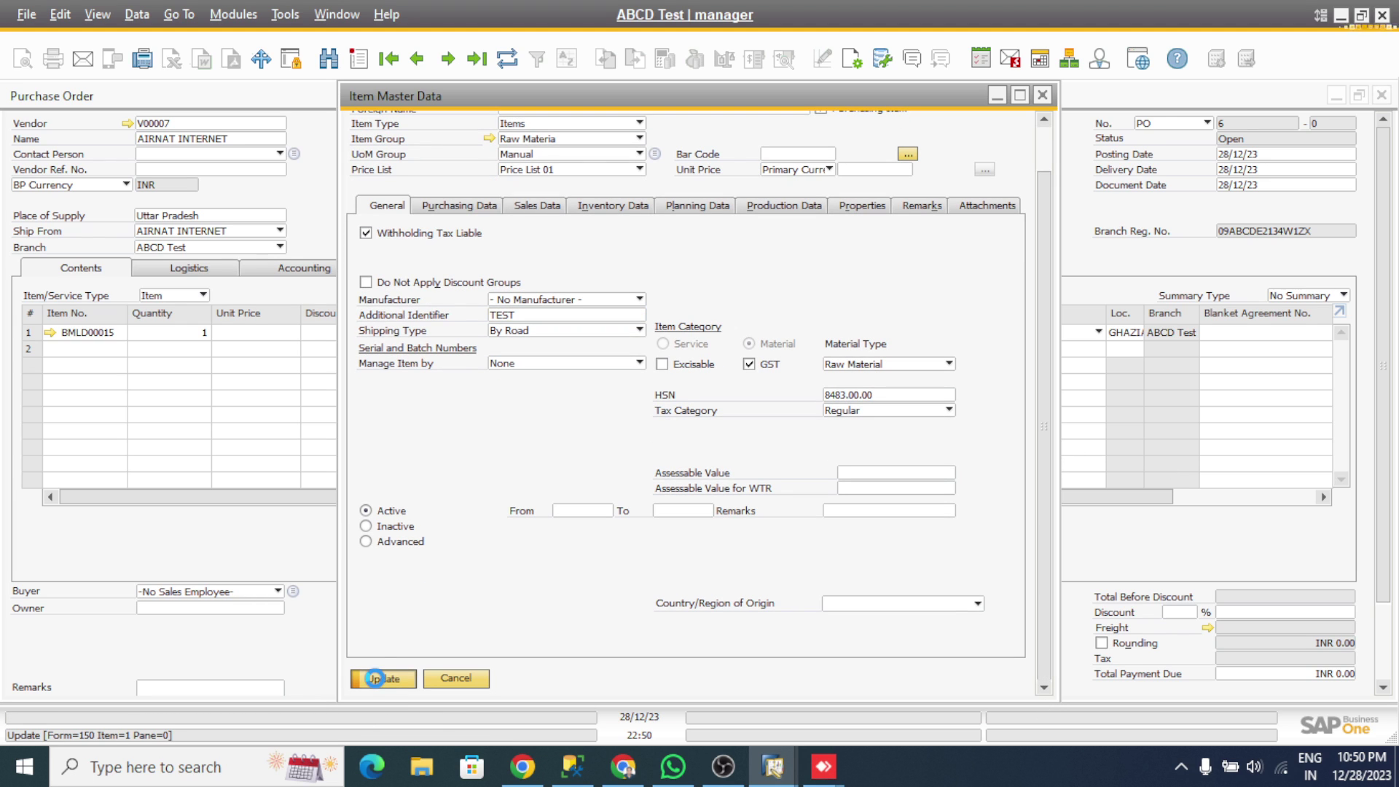
pyautogui.click(379, 681)
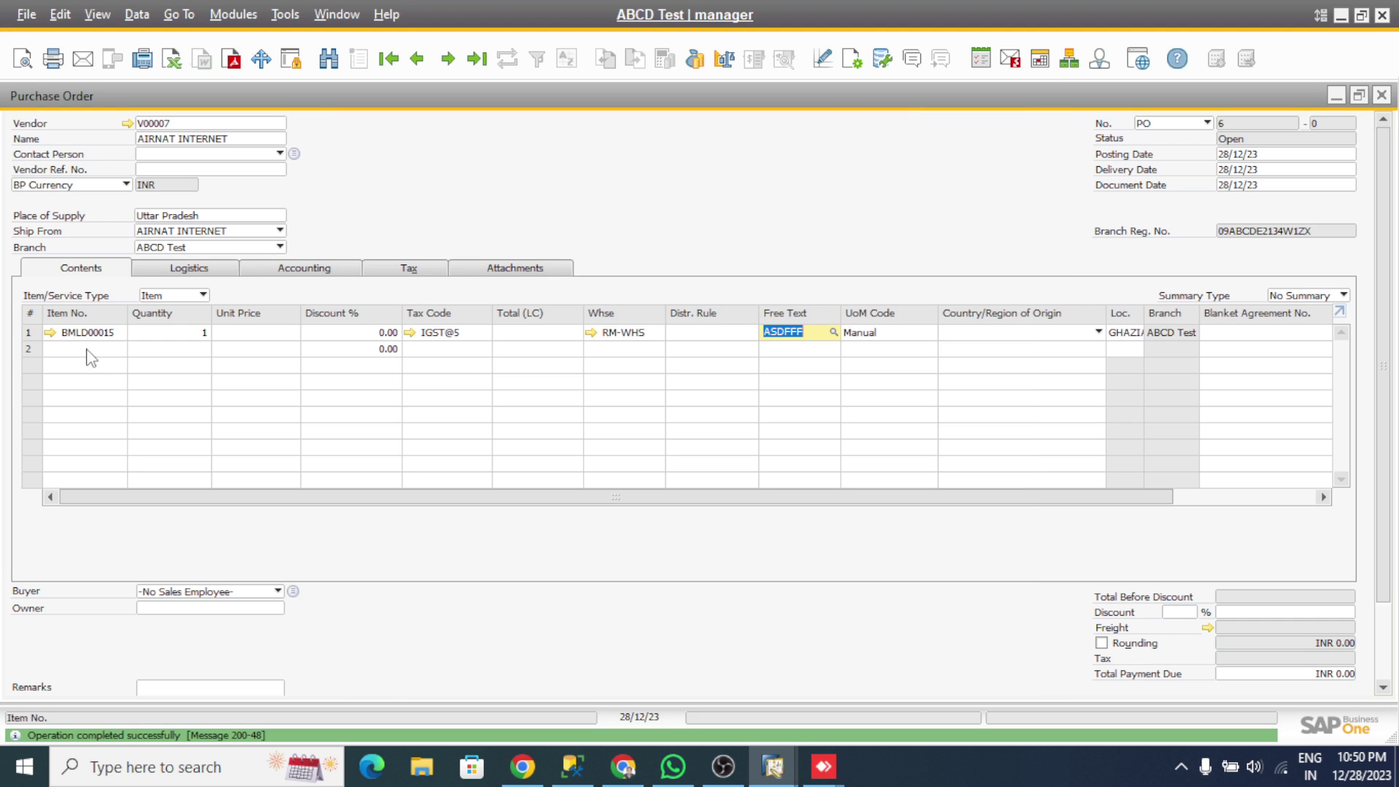
# Enter item BMLD00014 in the purchase order's second row so its Free Text refreshes automatically
pyautogui.click(64, 348)
pyautogui.write('BMLD00014')
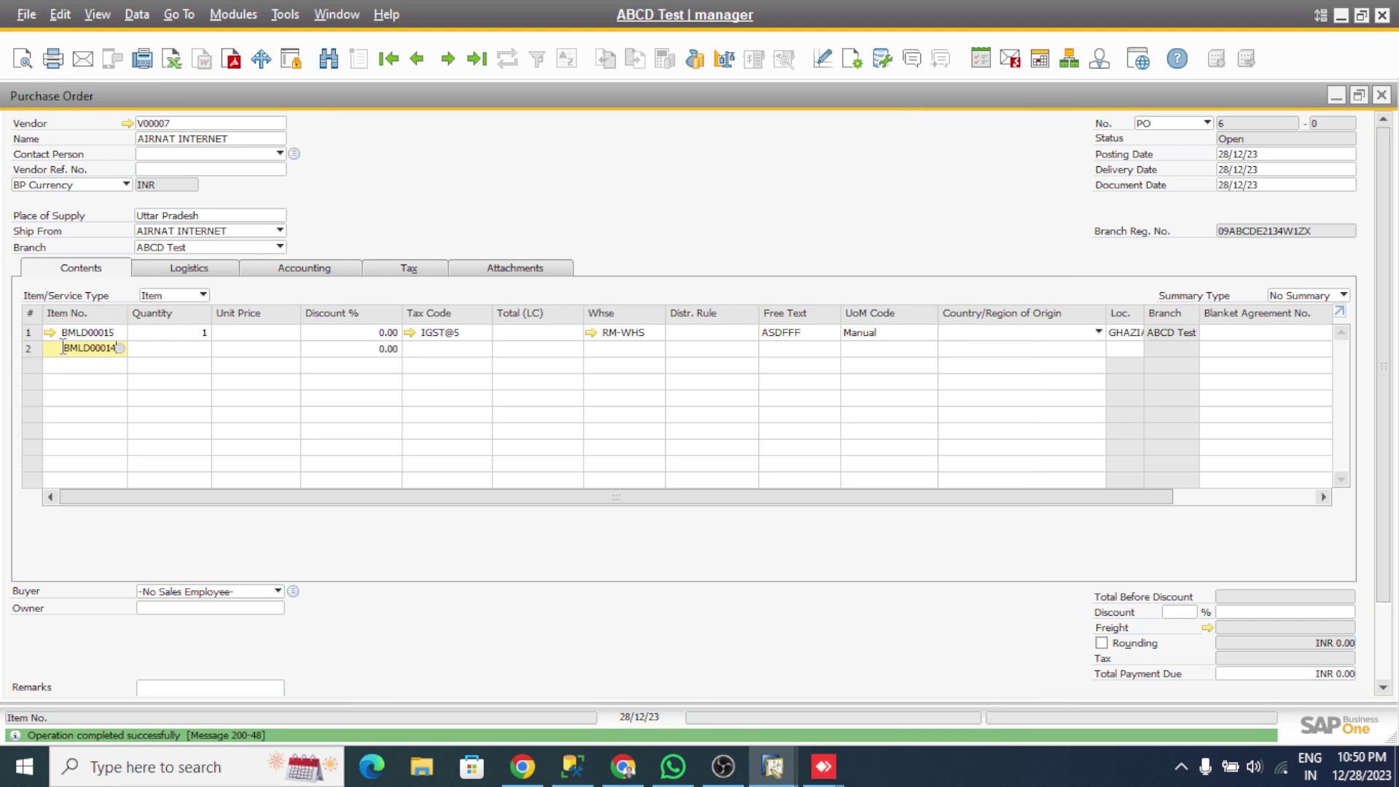
pyautogui.press('Tab')
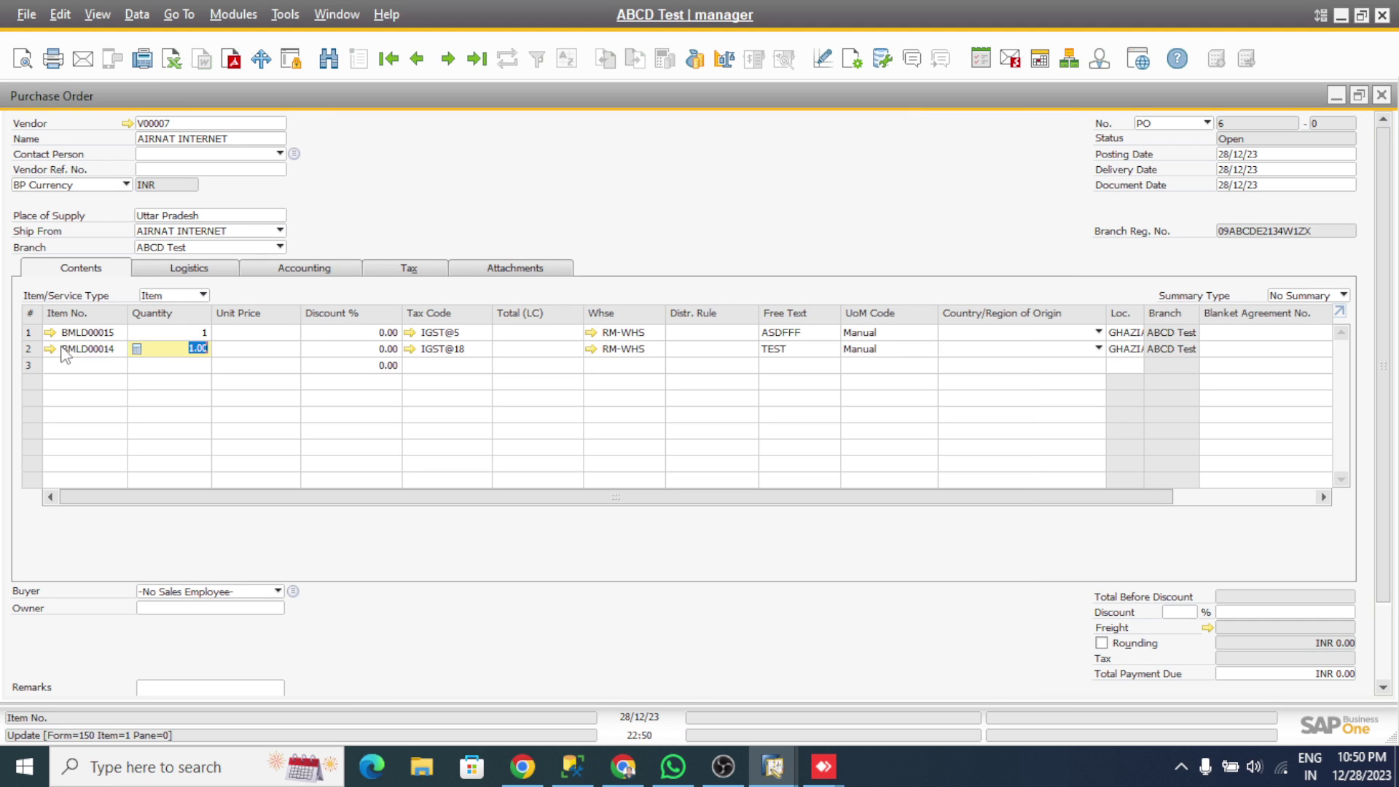